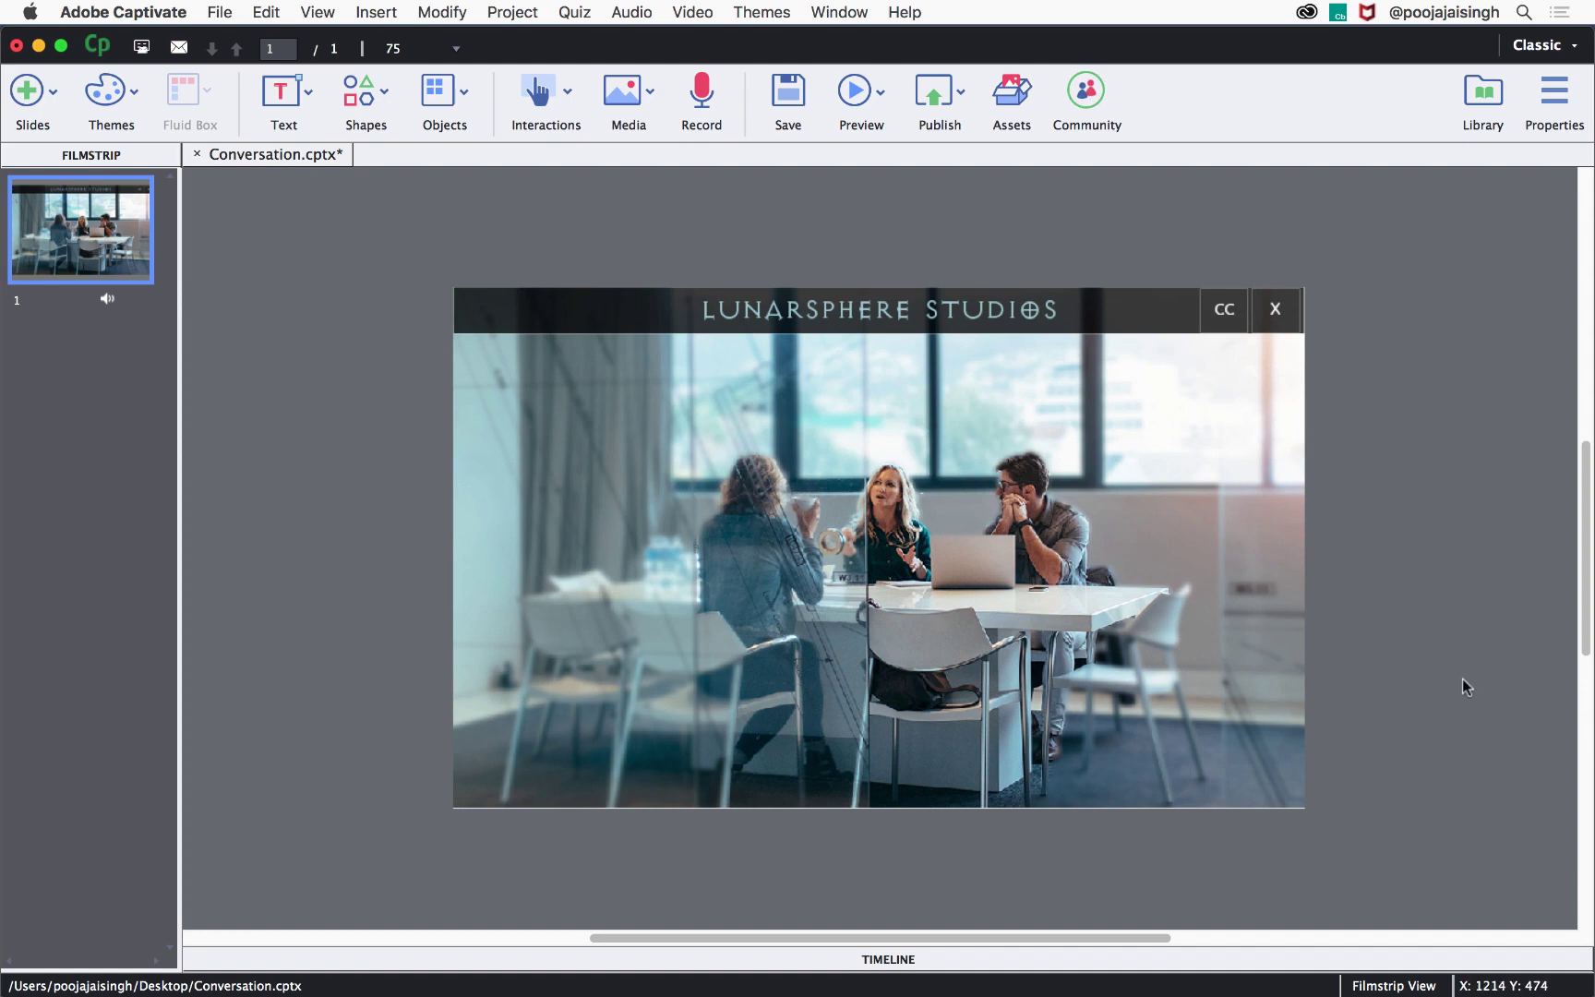
# - Expand the Timeline to show the slide's image layers and Conversation.mp3 audio track
pyautogui.click(1052, 959)
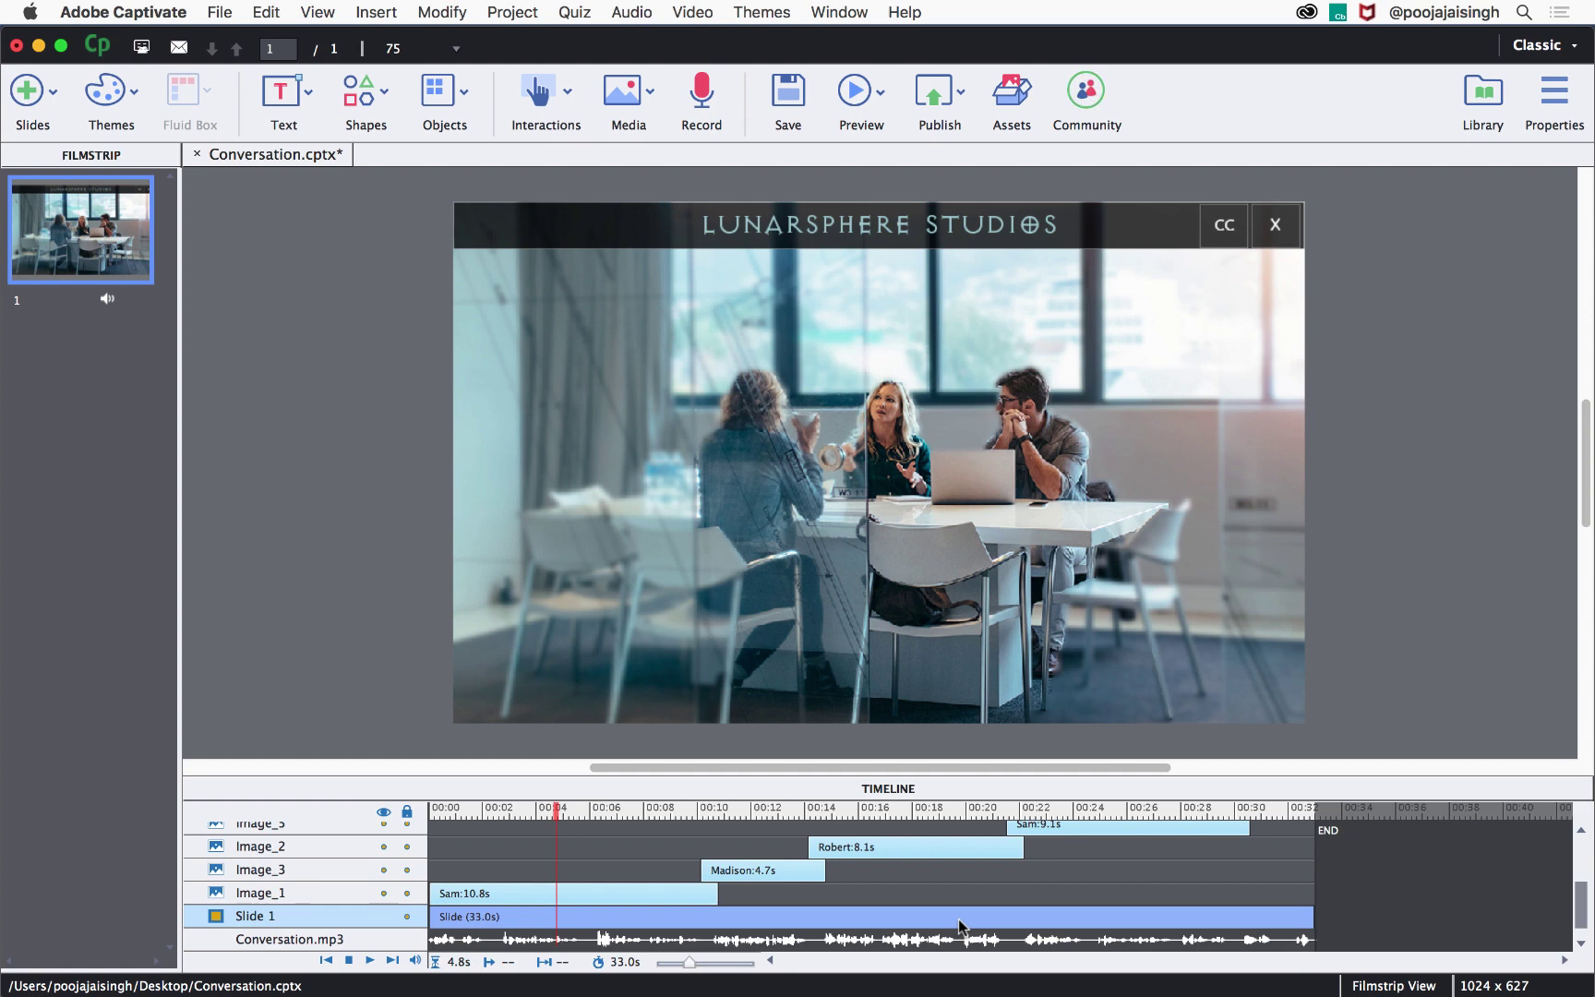
# - Show the Slide Notes panel, make it taller, and add a new empty note
pyautogui.click(849, 11)
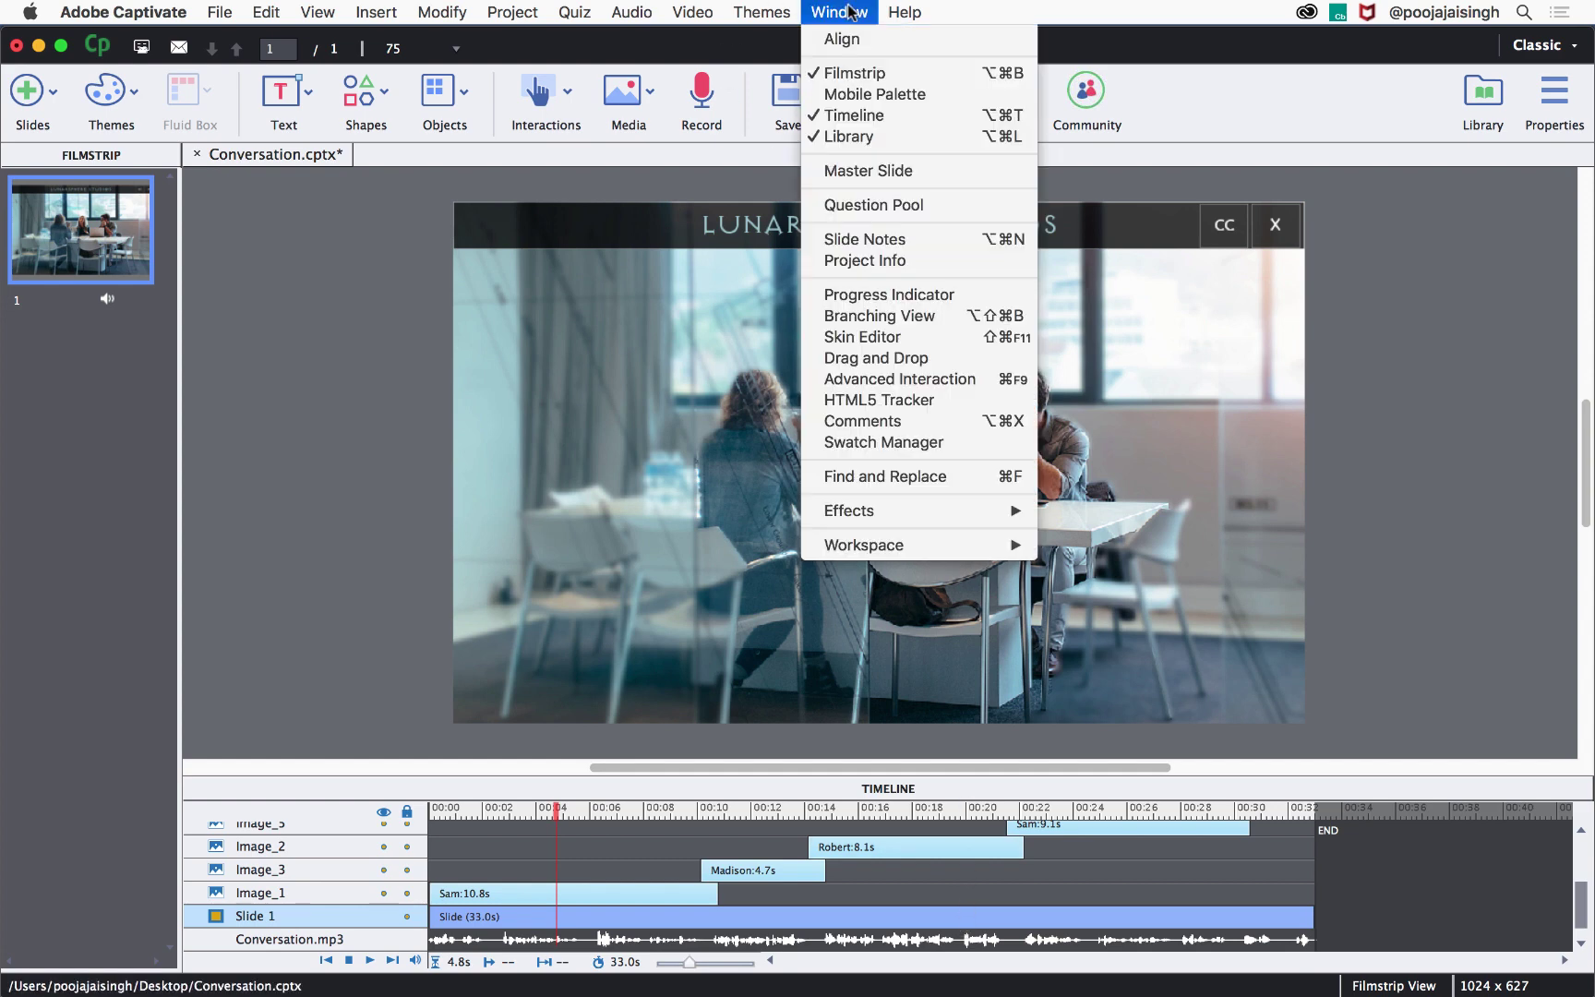
pyautogui.click(865, 239)
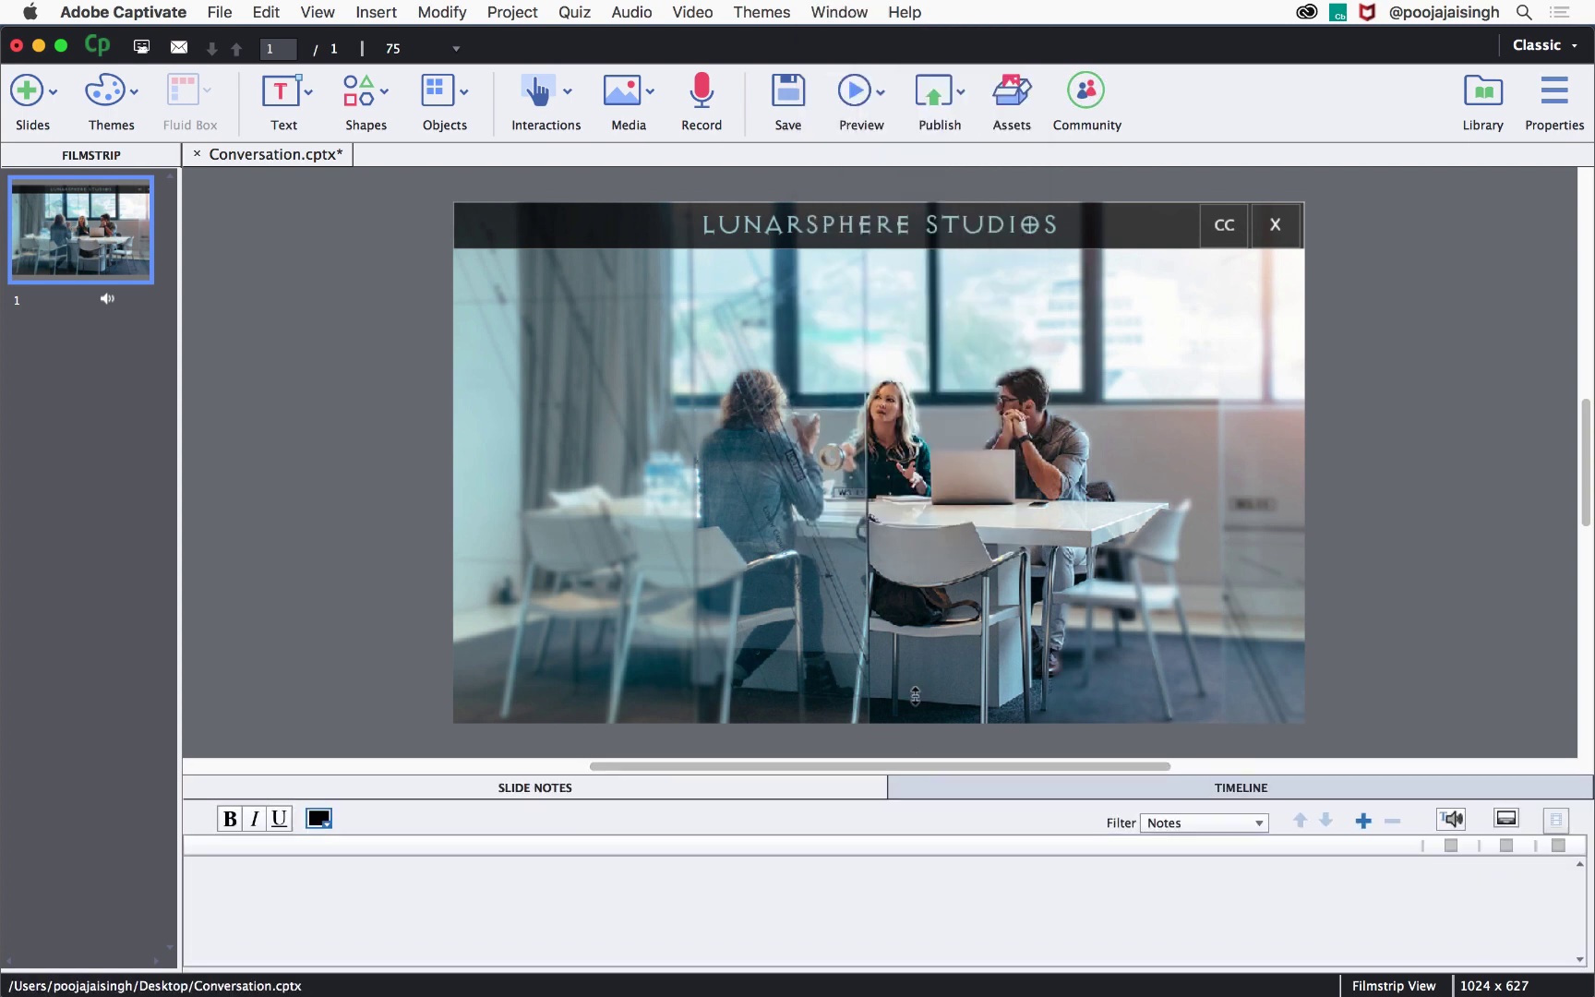
pyautogui.moveTo(914, 773); pyautogui.dragTo(914, 447)
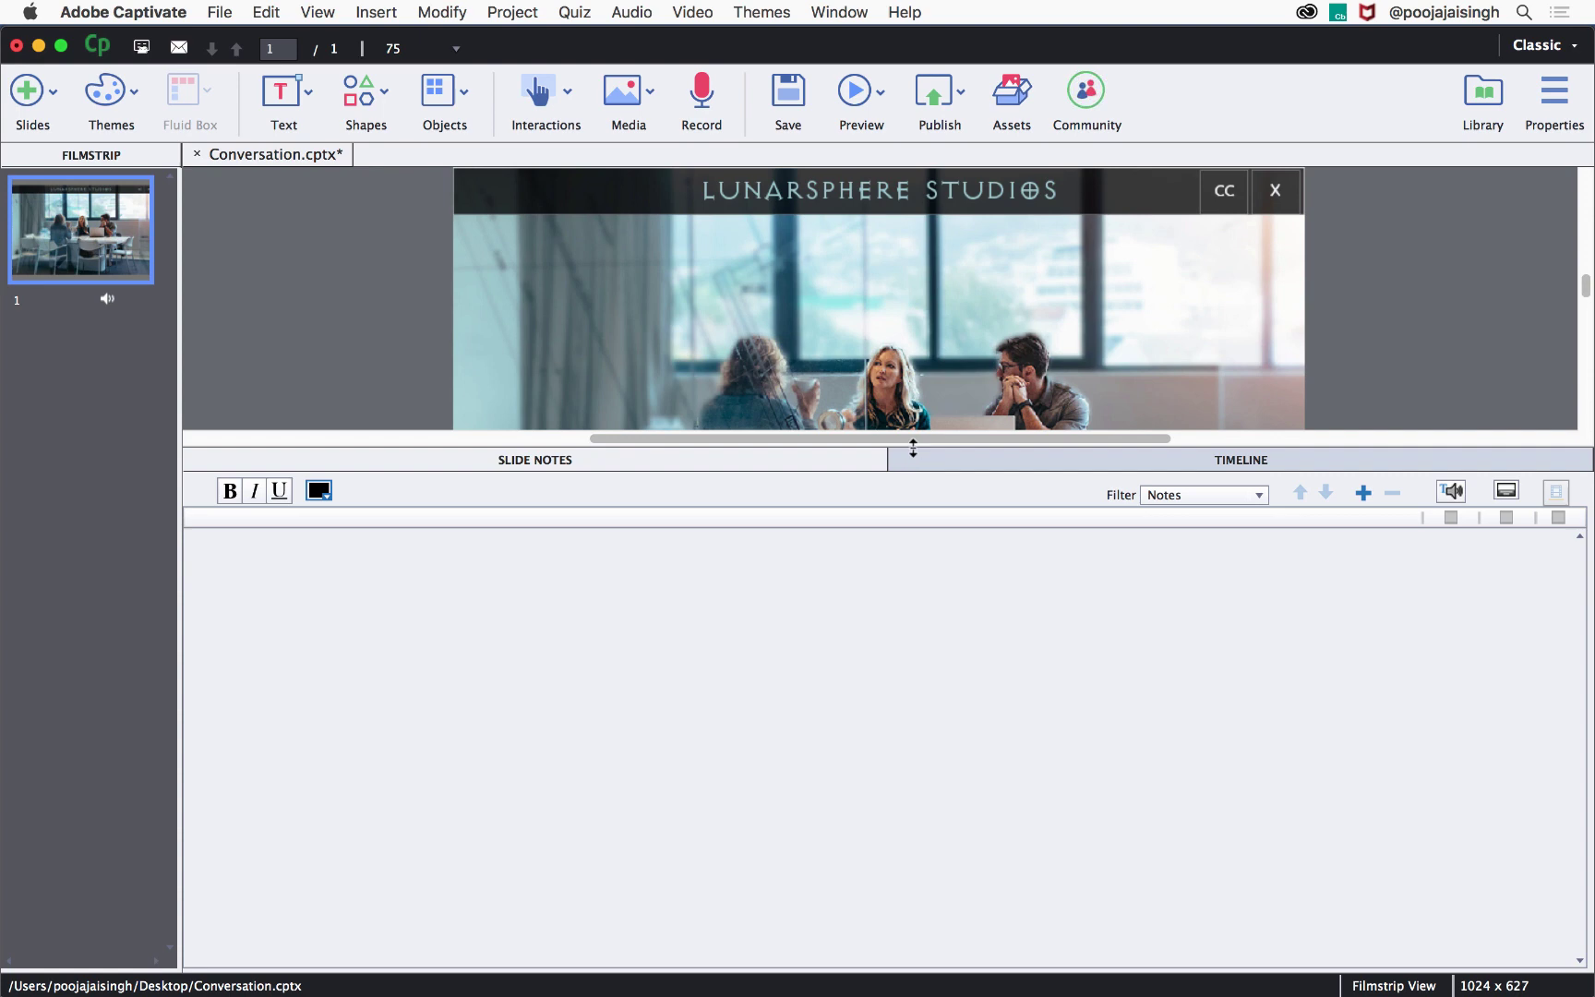
pyautogui.click(1362, 495)
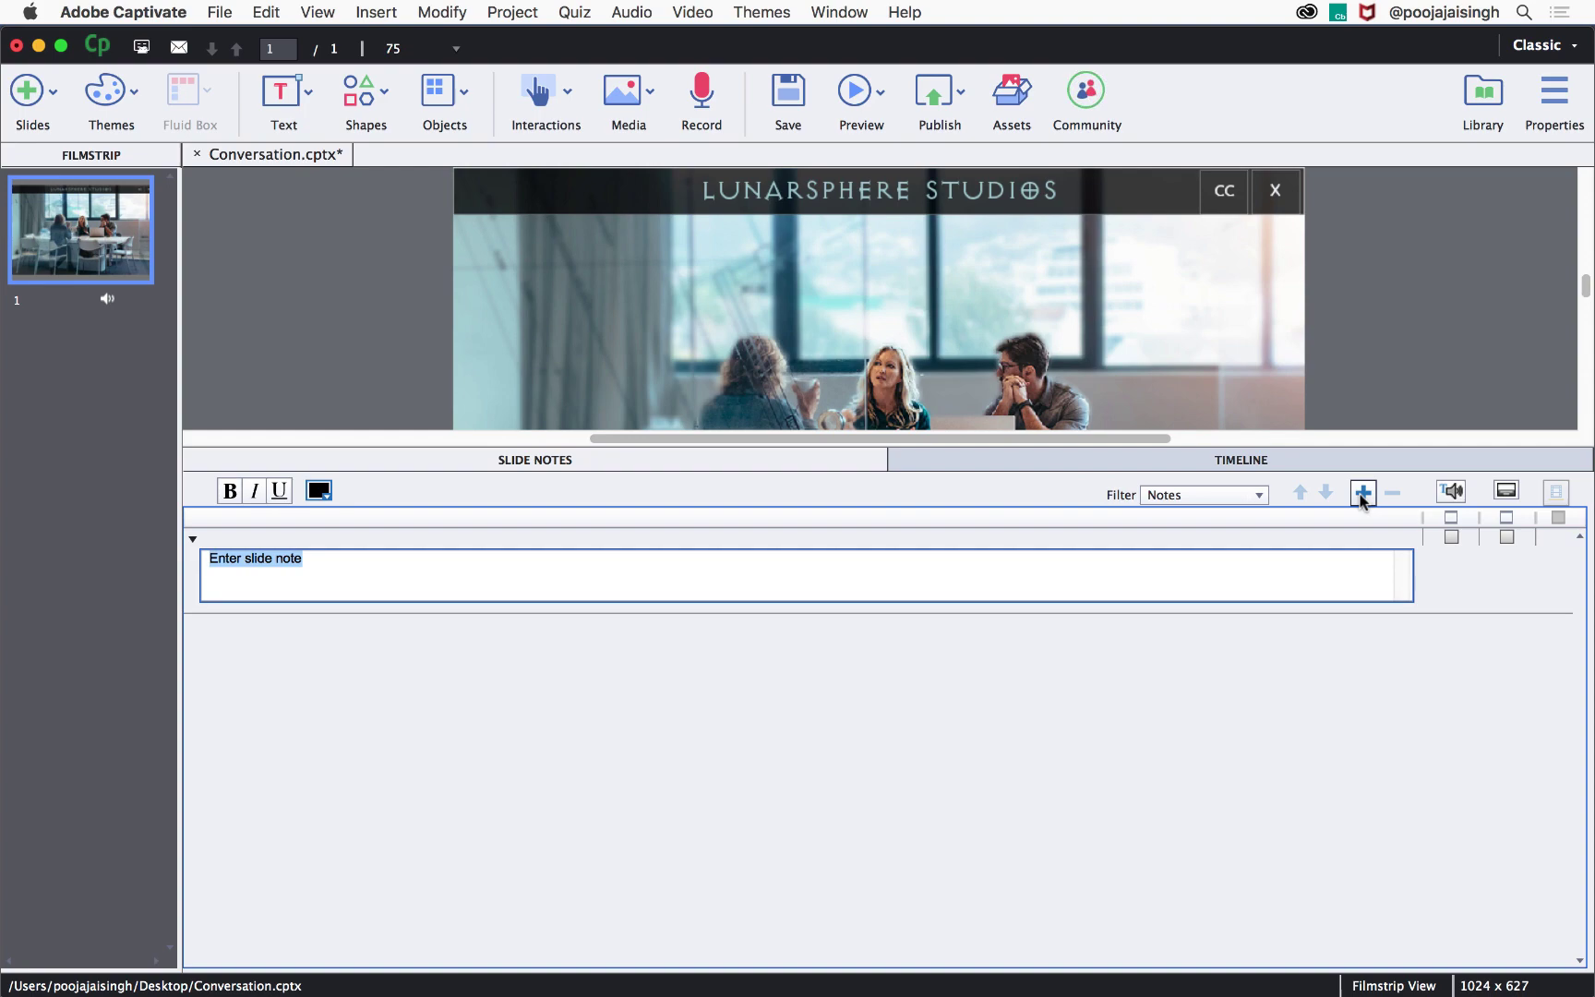
# - Paste Samantha's first line from the Conversation Script into the new note
pyautogui.press('super+Tab')
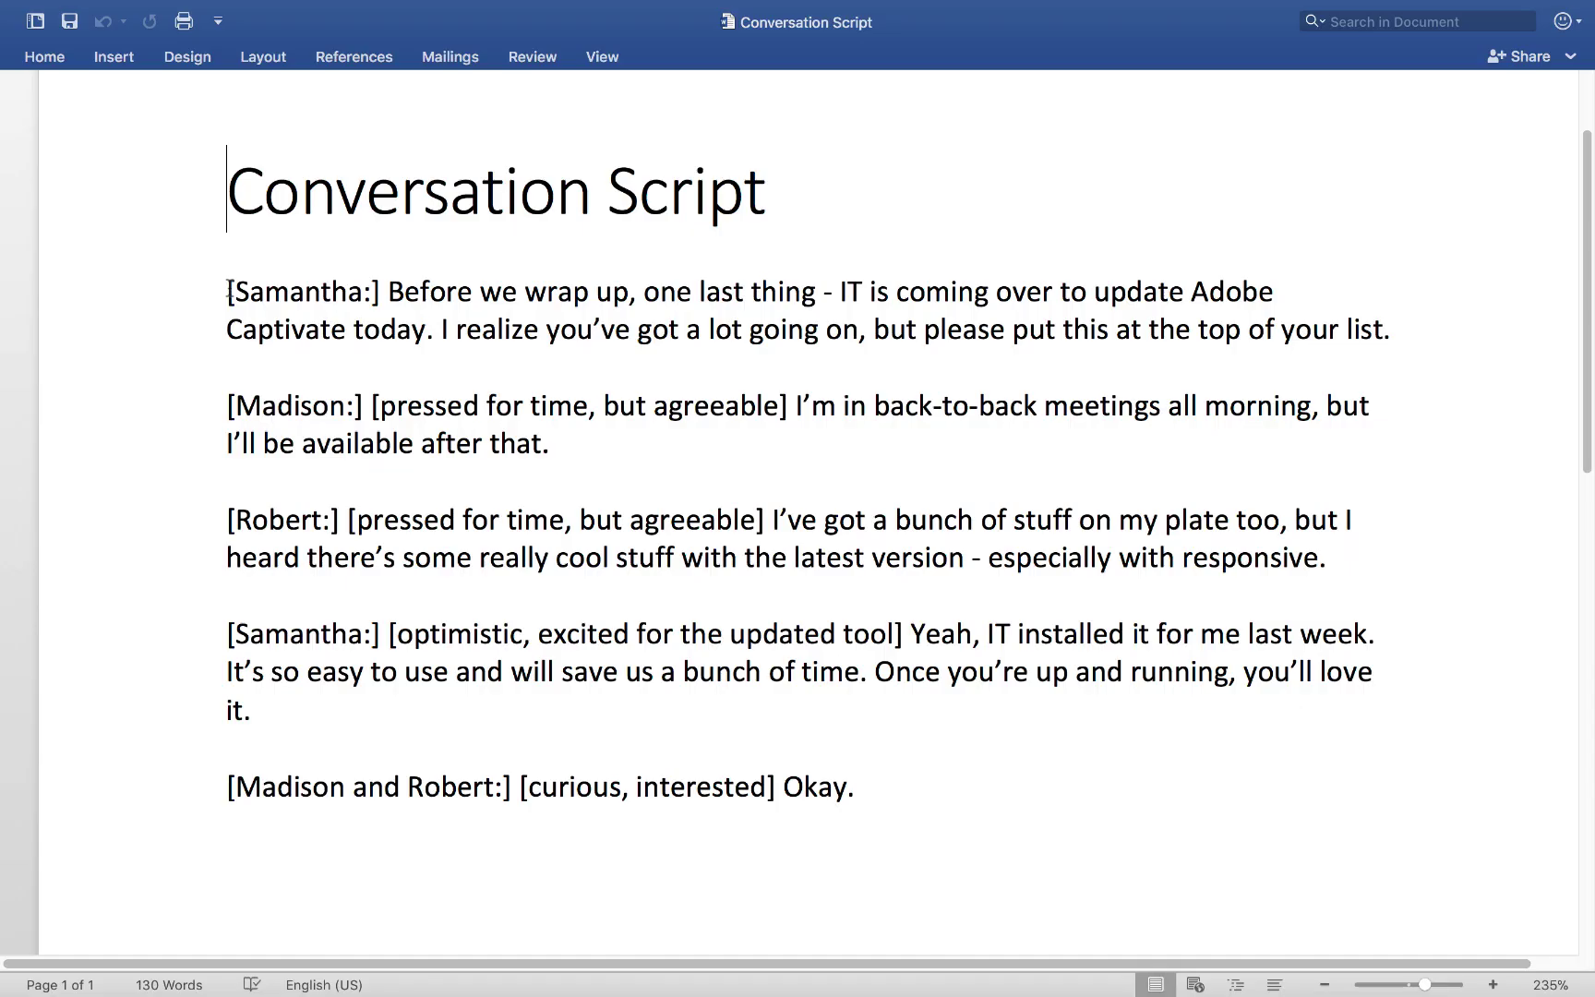
pyautogui.moveTo(226, 292); pyautogui.dragTo(1439, 355)
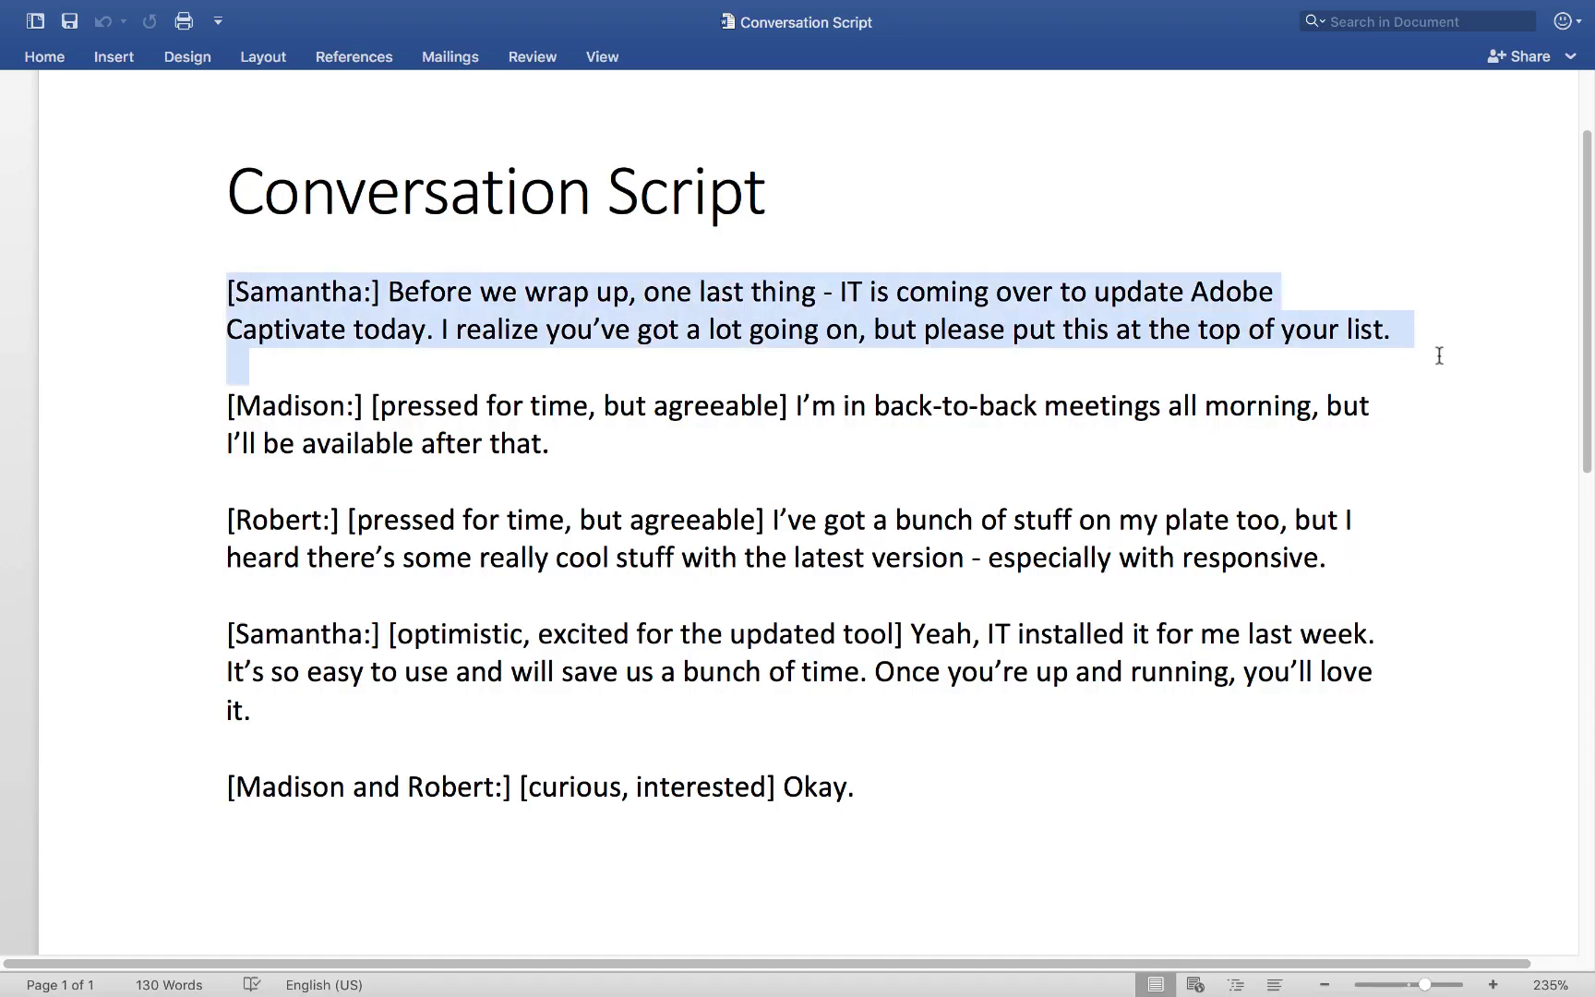
pyautogui.press('super+c')
pyautogui.press('super+Tab')
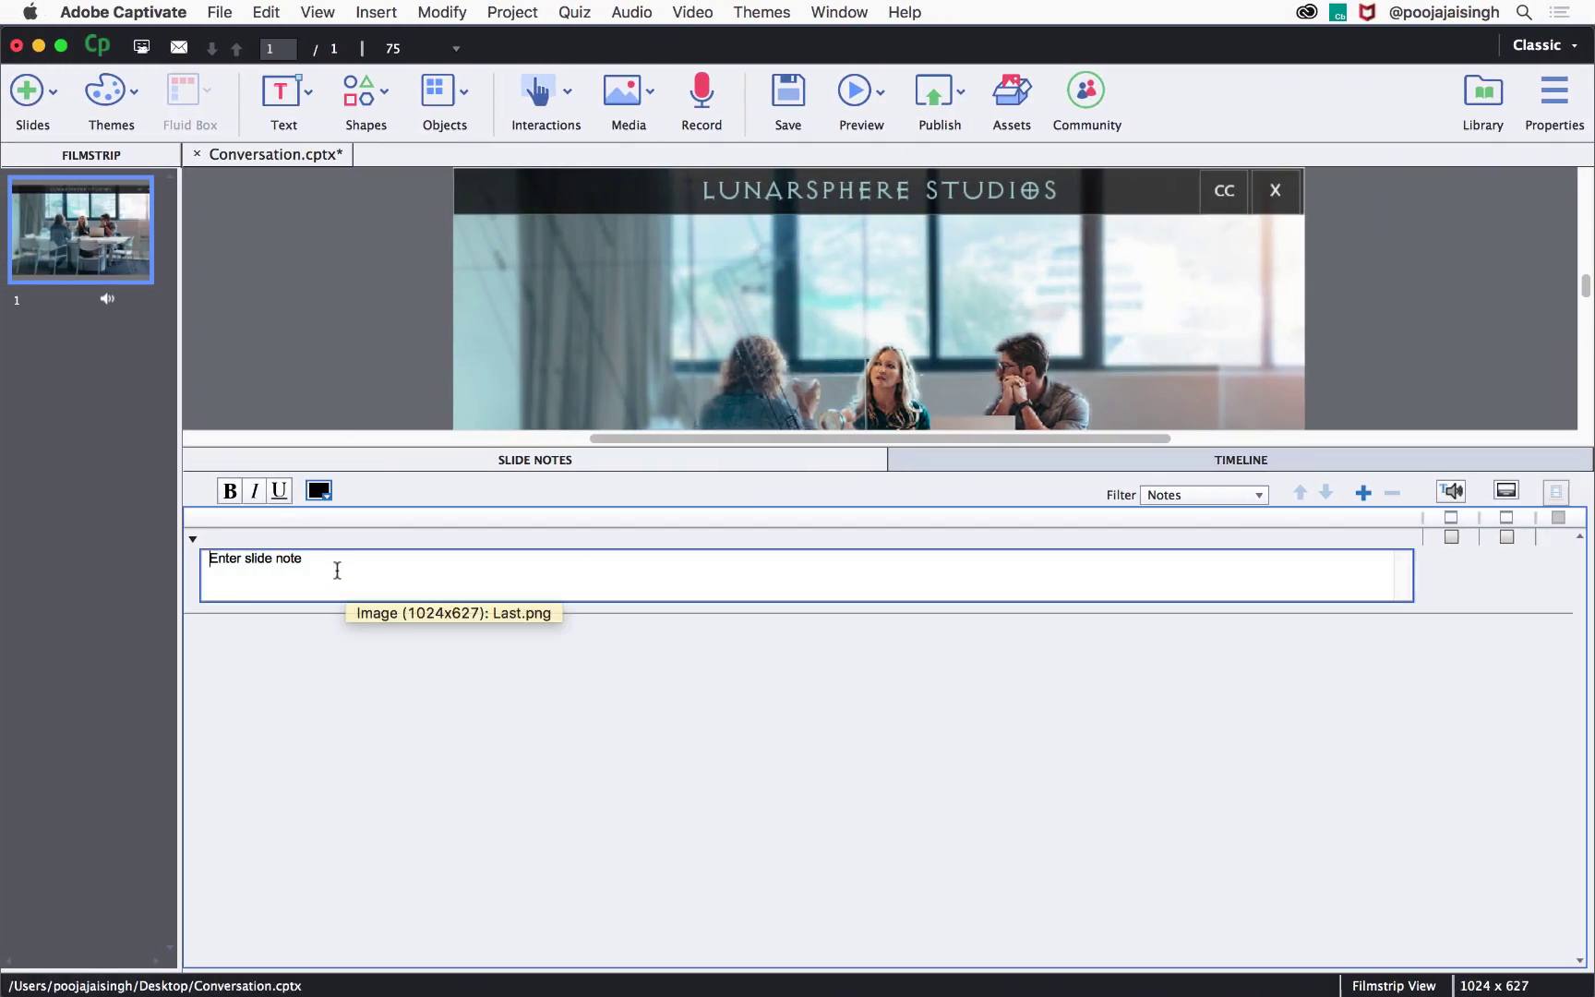
pyautogui.press('super+a')
pyautogui.press('super+v')
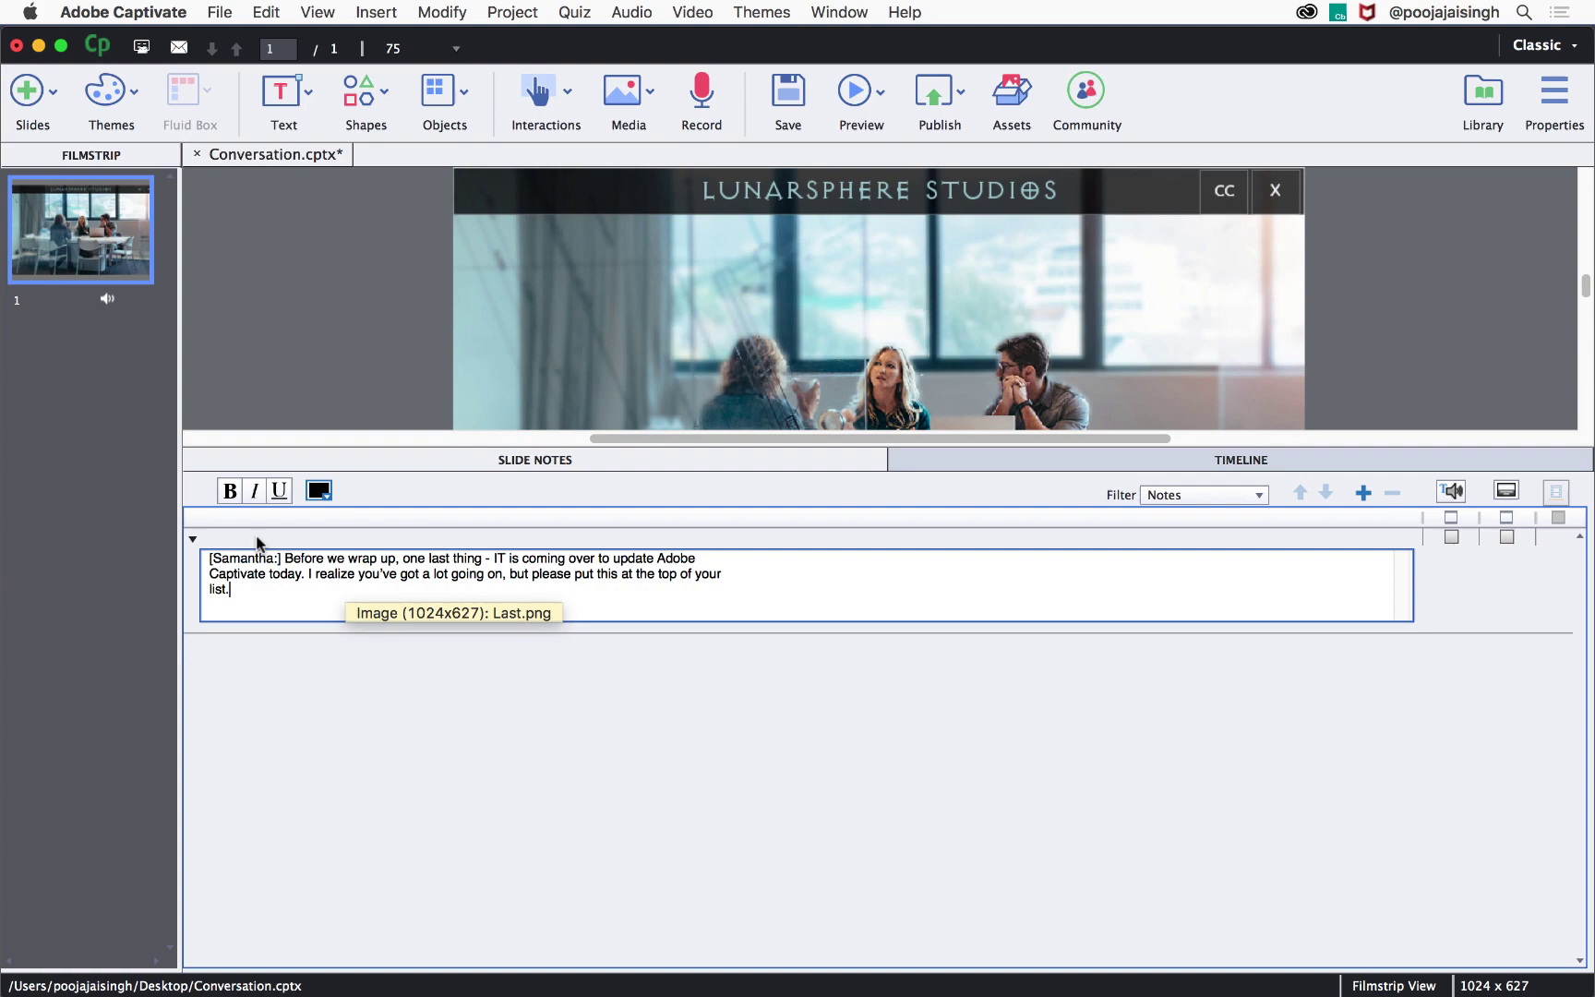
# - Copy Madison's line from the script and paste it into the second note
pyautogui.press('super+Tab')
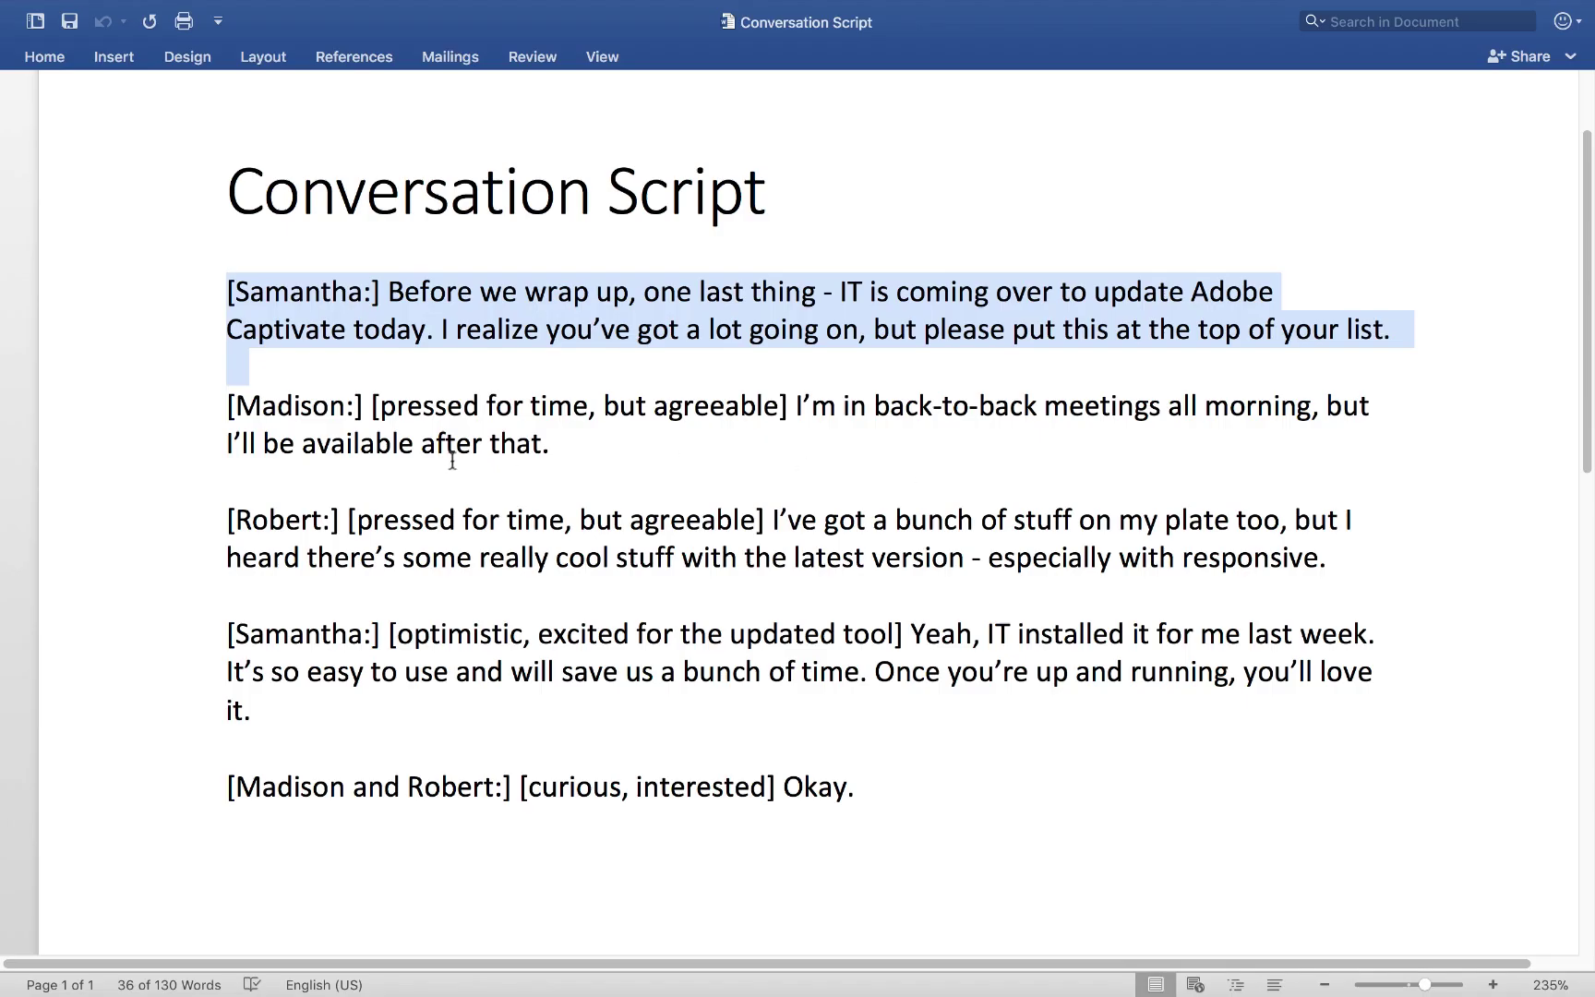
pyautogui.click(231, 406)
pyautogui.moveTo(238, 406); pyautogui.dragTo(553, 441)
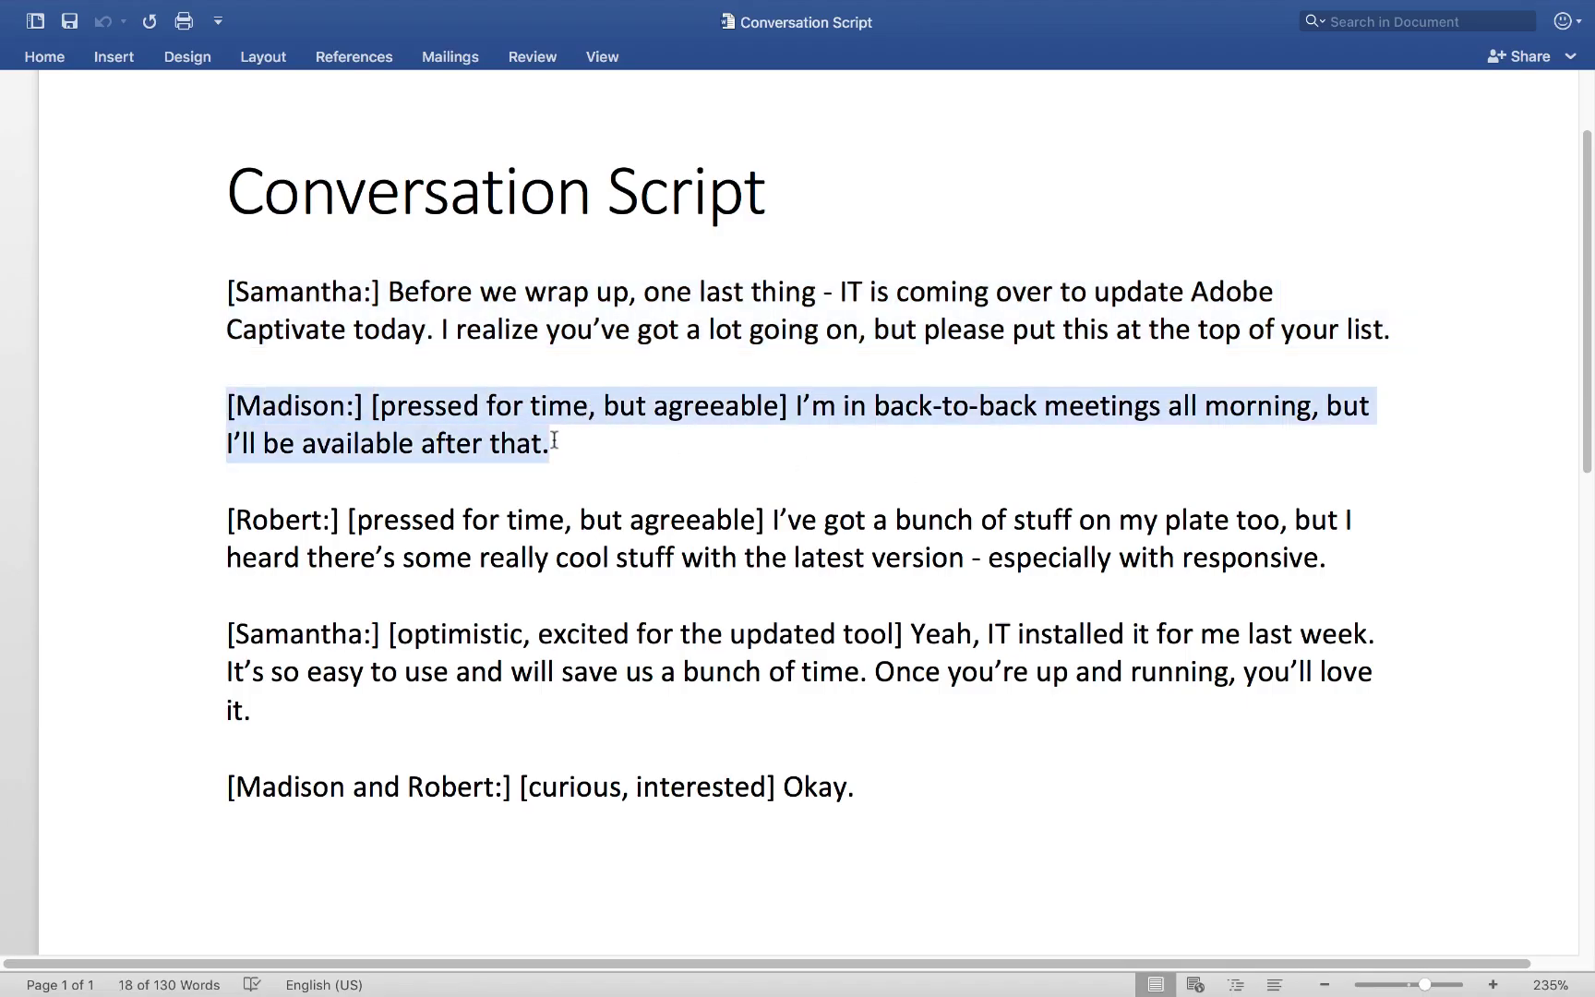
pyautogui.press('super+c')
pyautogui.press('super+Tab')
pyautogui.press('super+v')
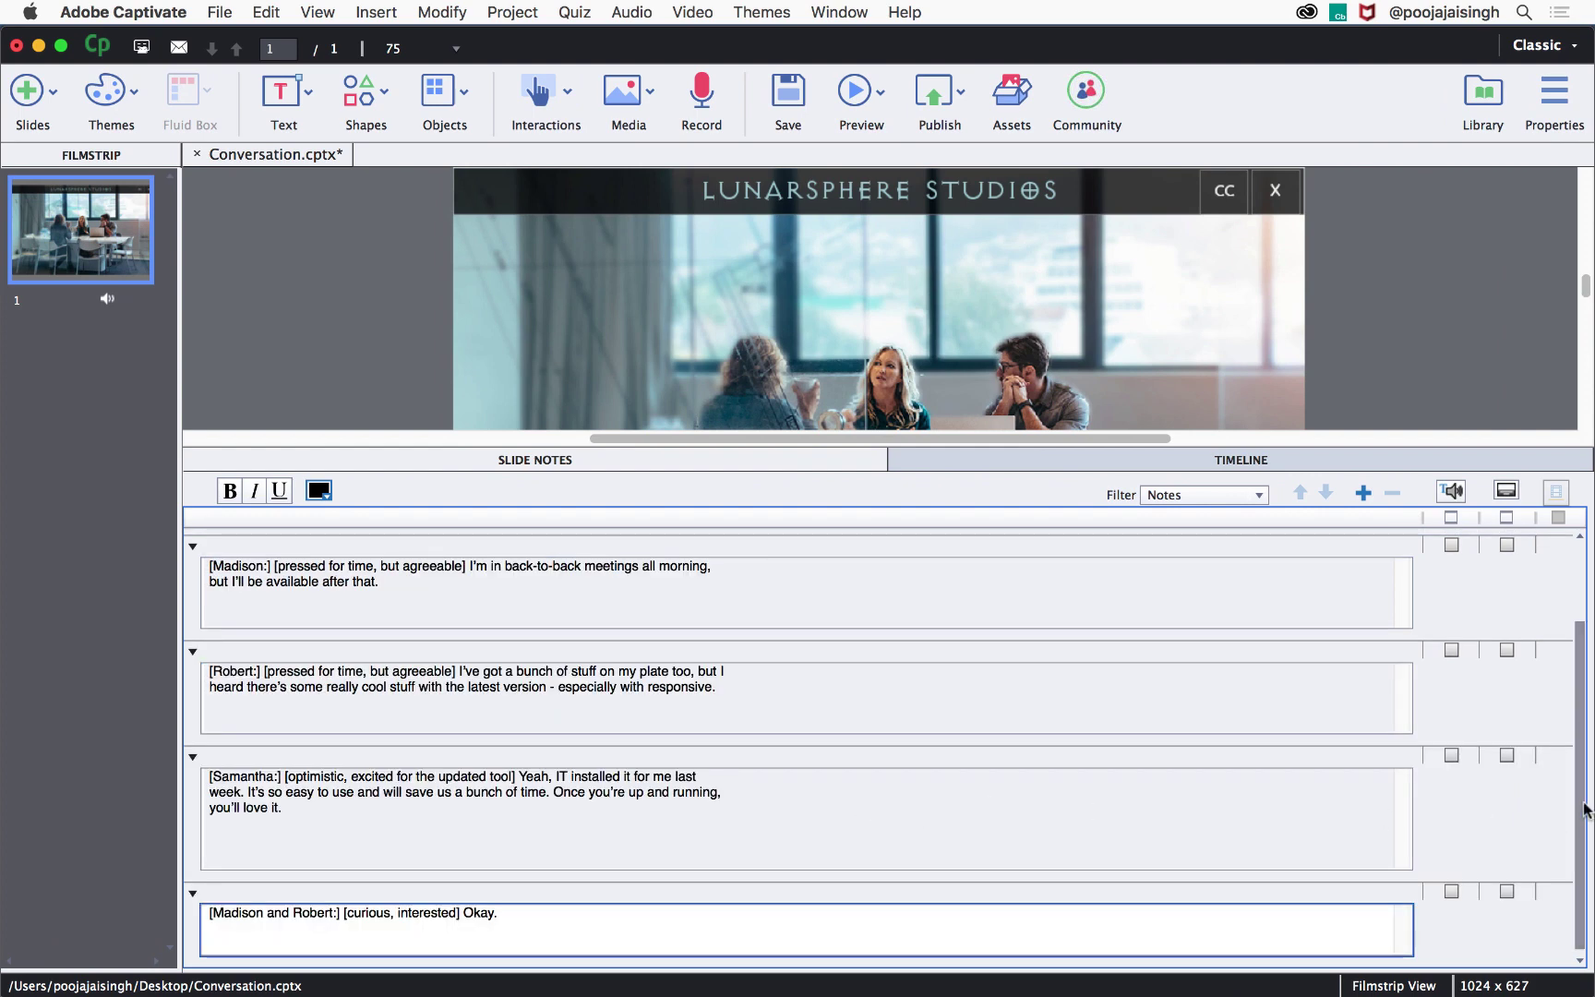
pyautogui.moveTo(1583, 825); pyautogui.dragTo(1581, 666)
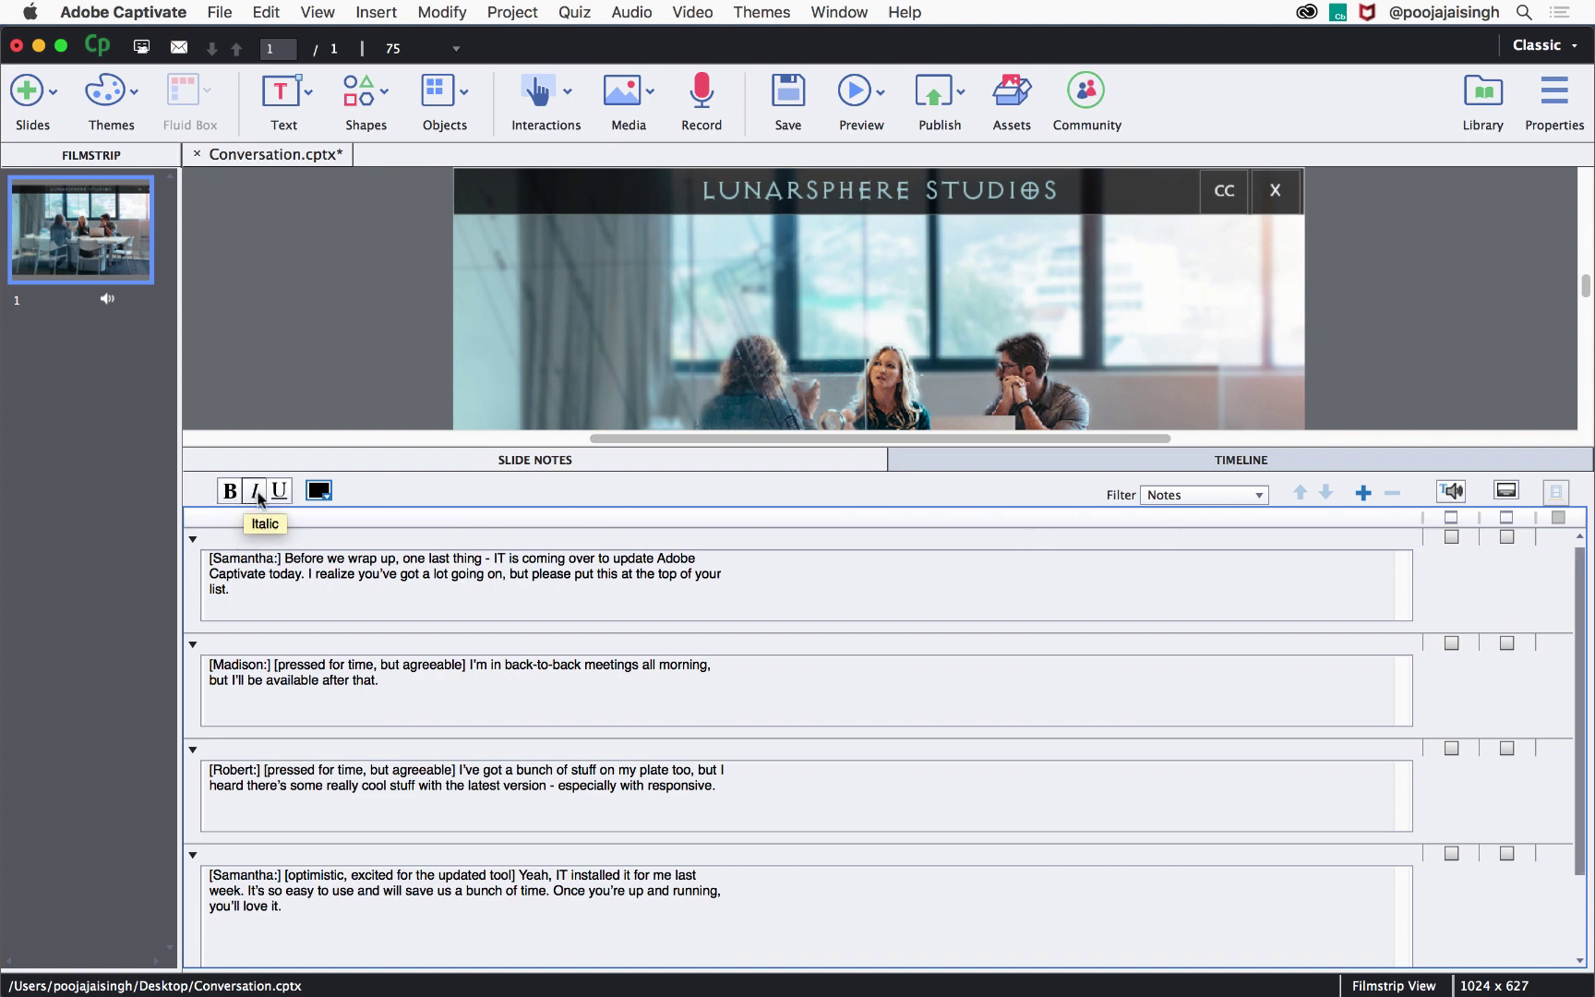
# - Bold the [Samantha:] label in the first note and select Madison's bracketed direction
pyautogui.click(317, 490)
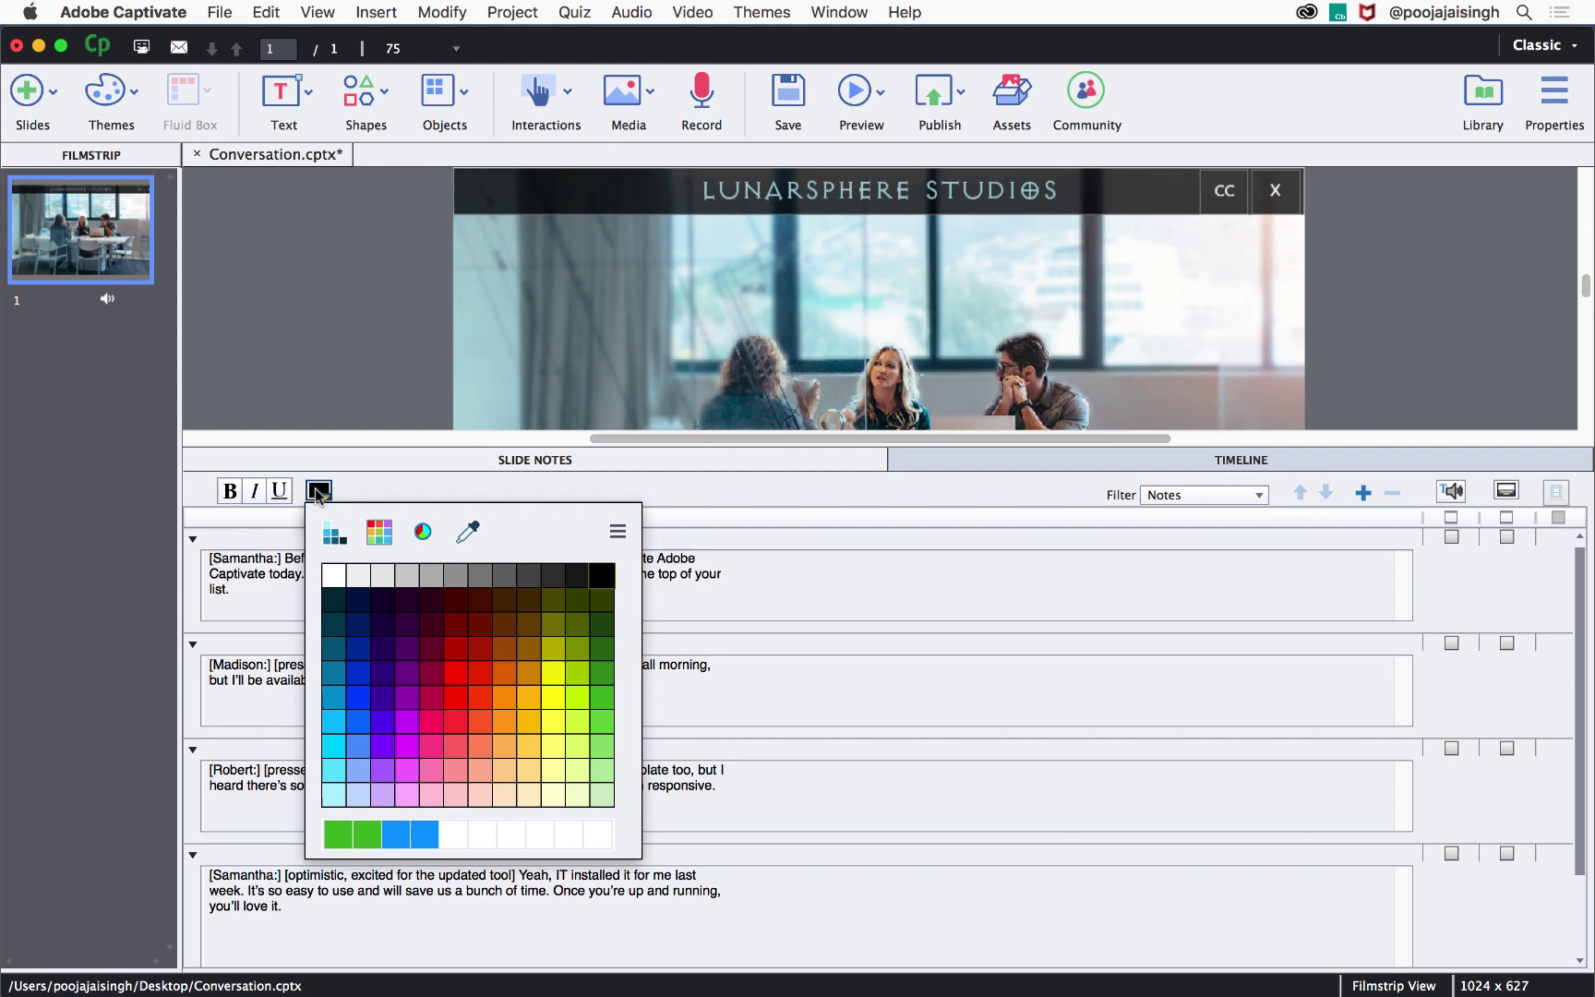
pyautogui.click(316, 489)
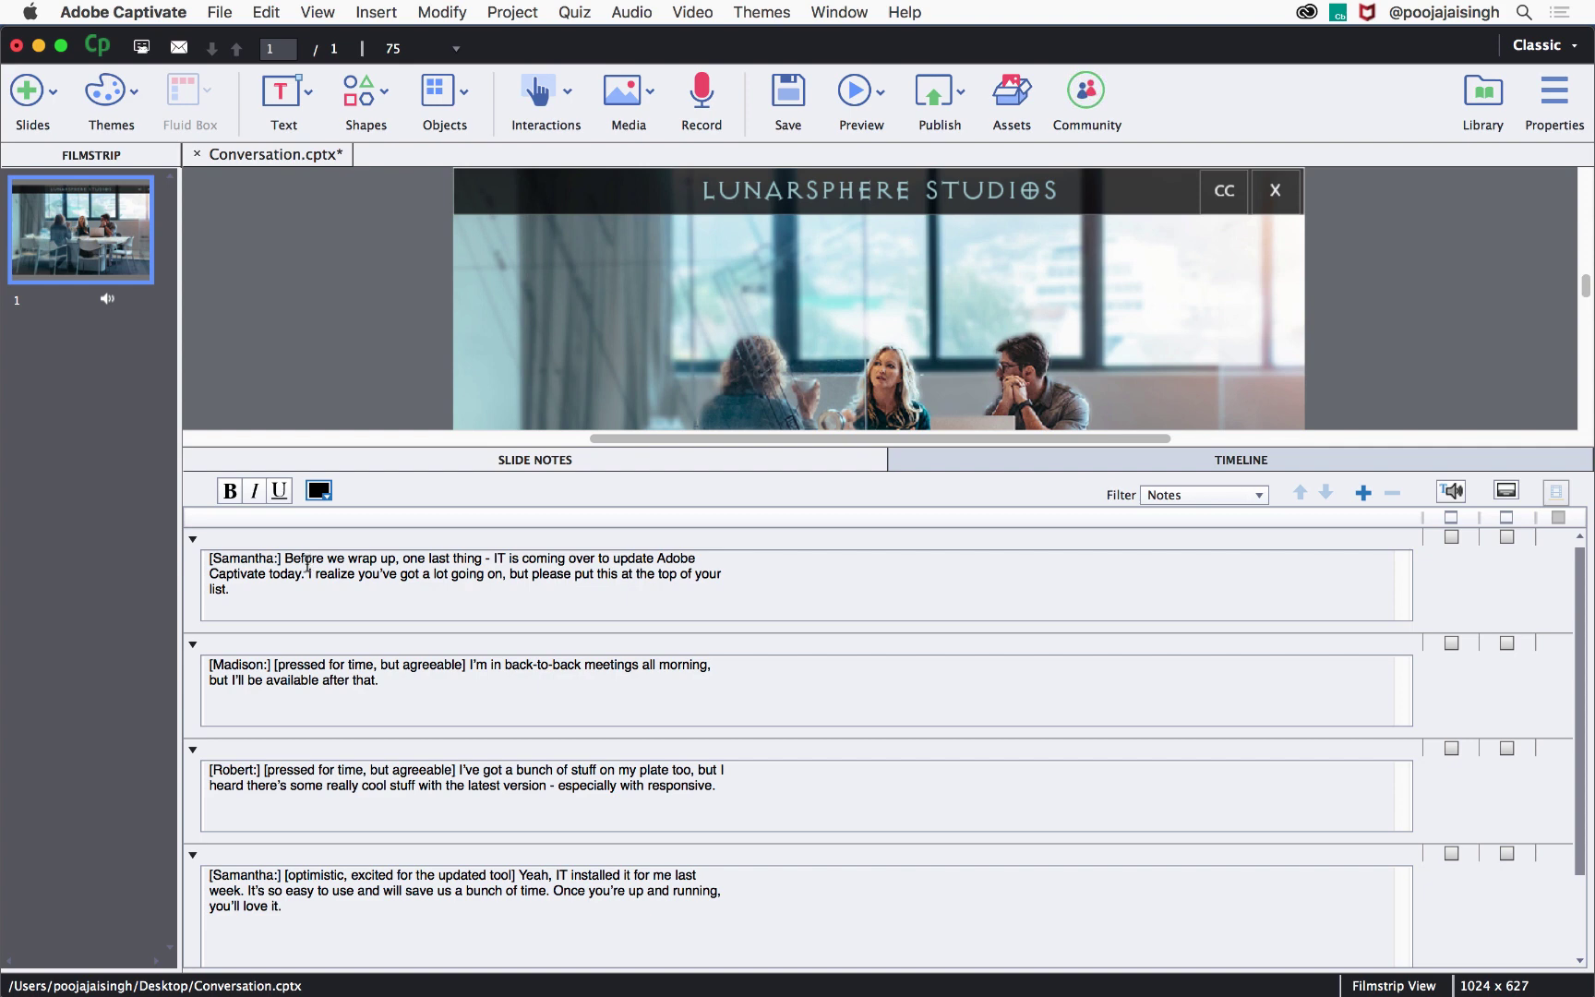
pyautogui.click(286, 559)
pyautogui.moveTo(284, 560); pyautogui.dragTo(191, 564)
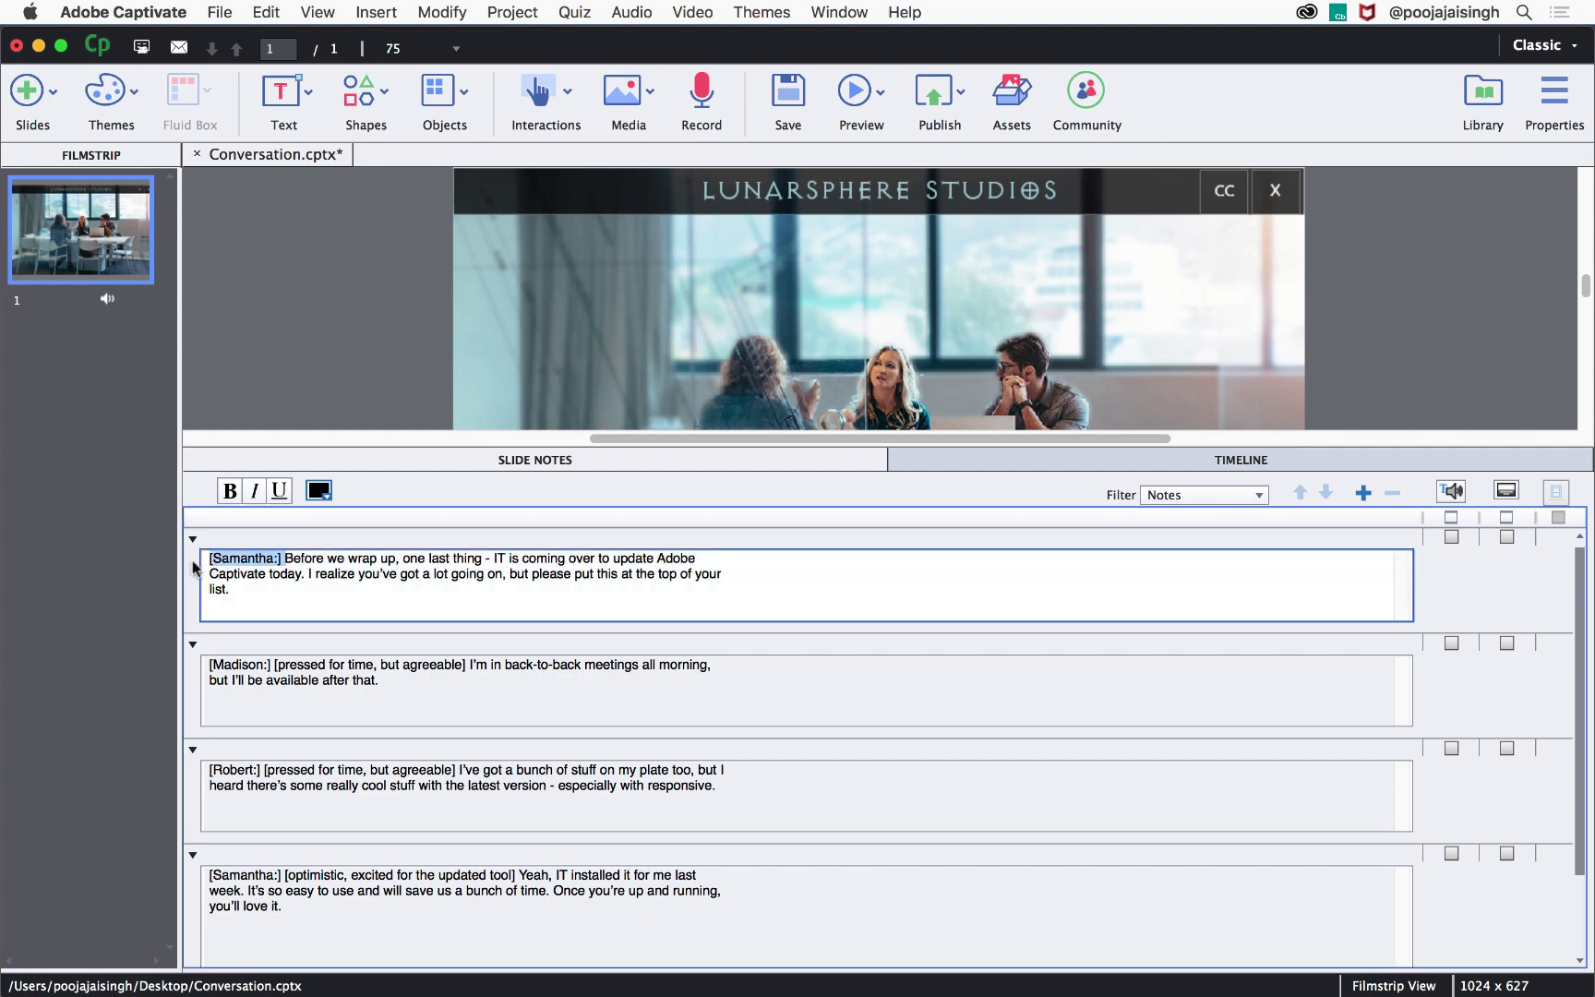
pyautogui.click(230, 490)
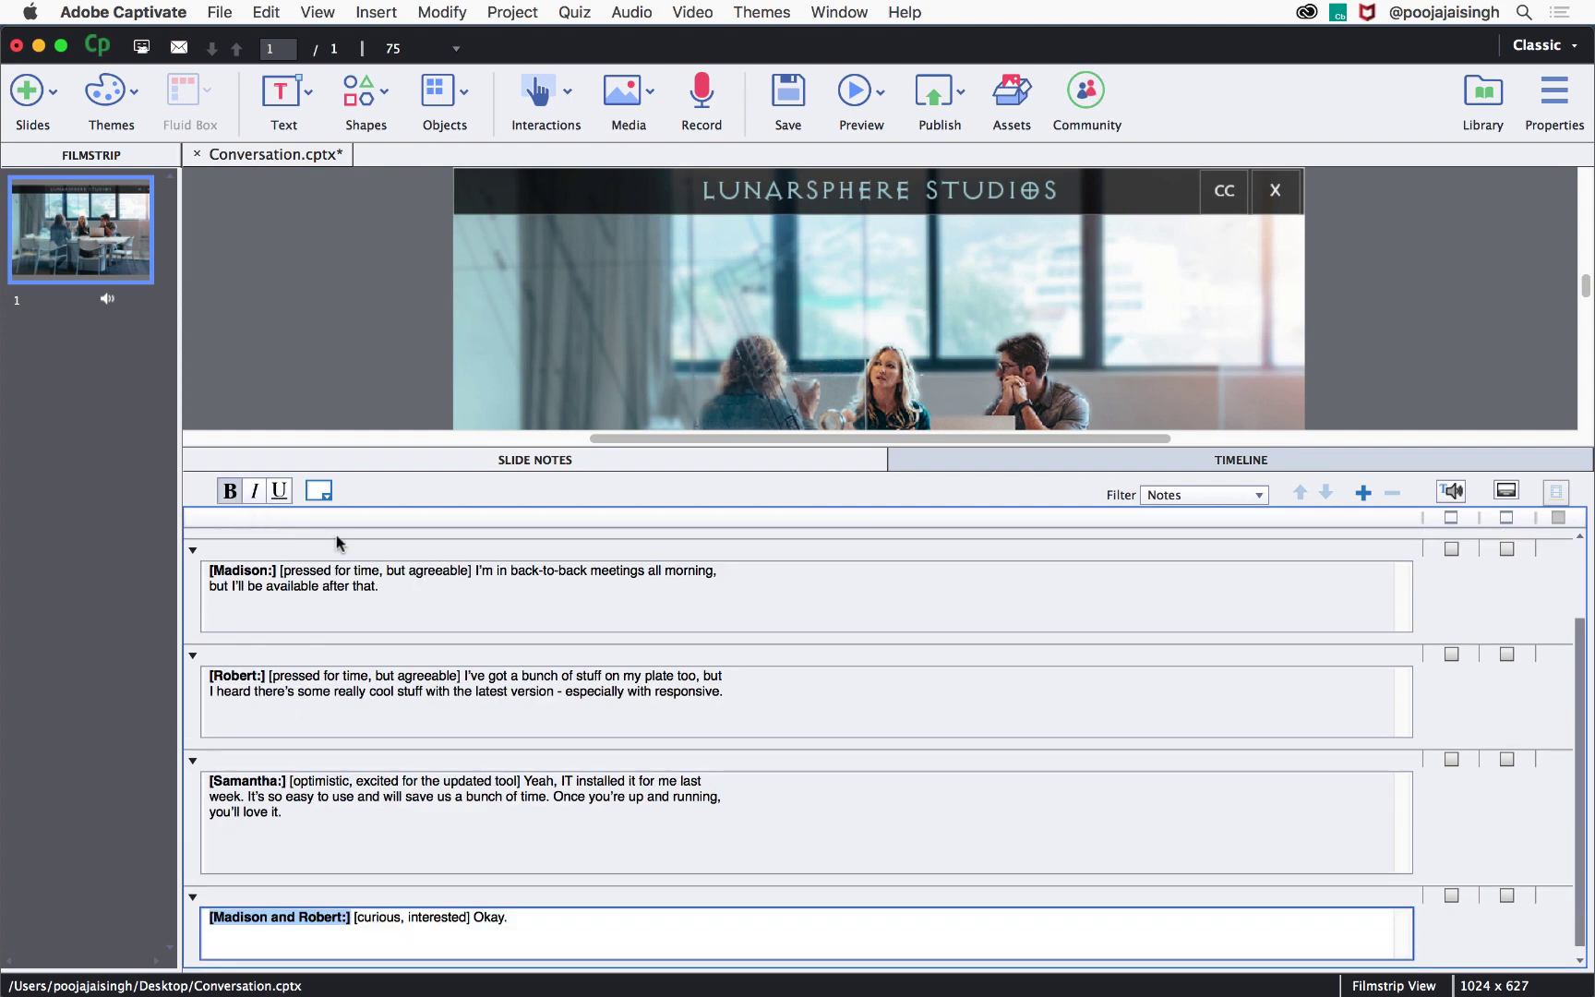
pyautogui.moveTo(472, 570); pyautogui.dragTo(279, 571)
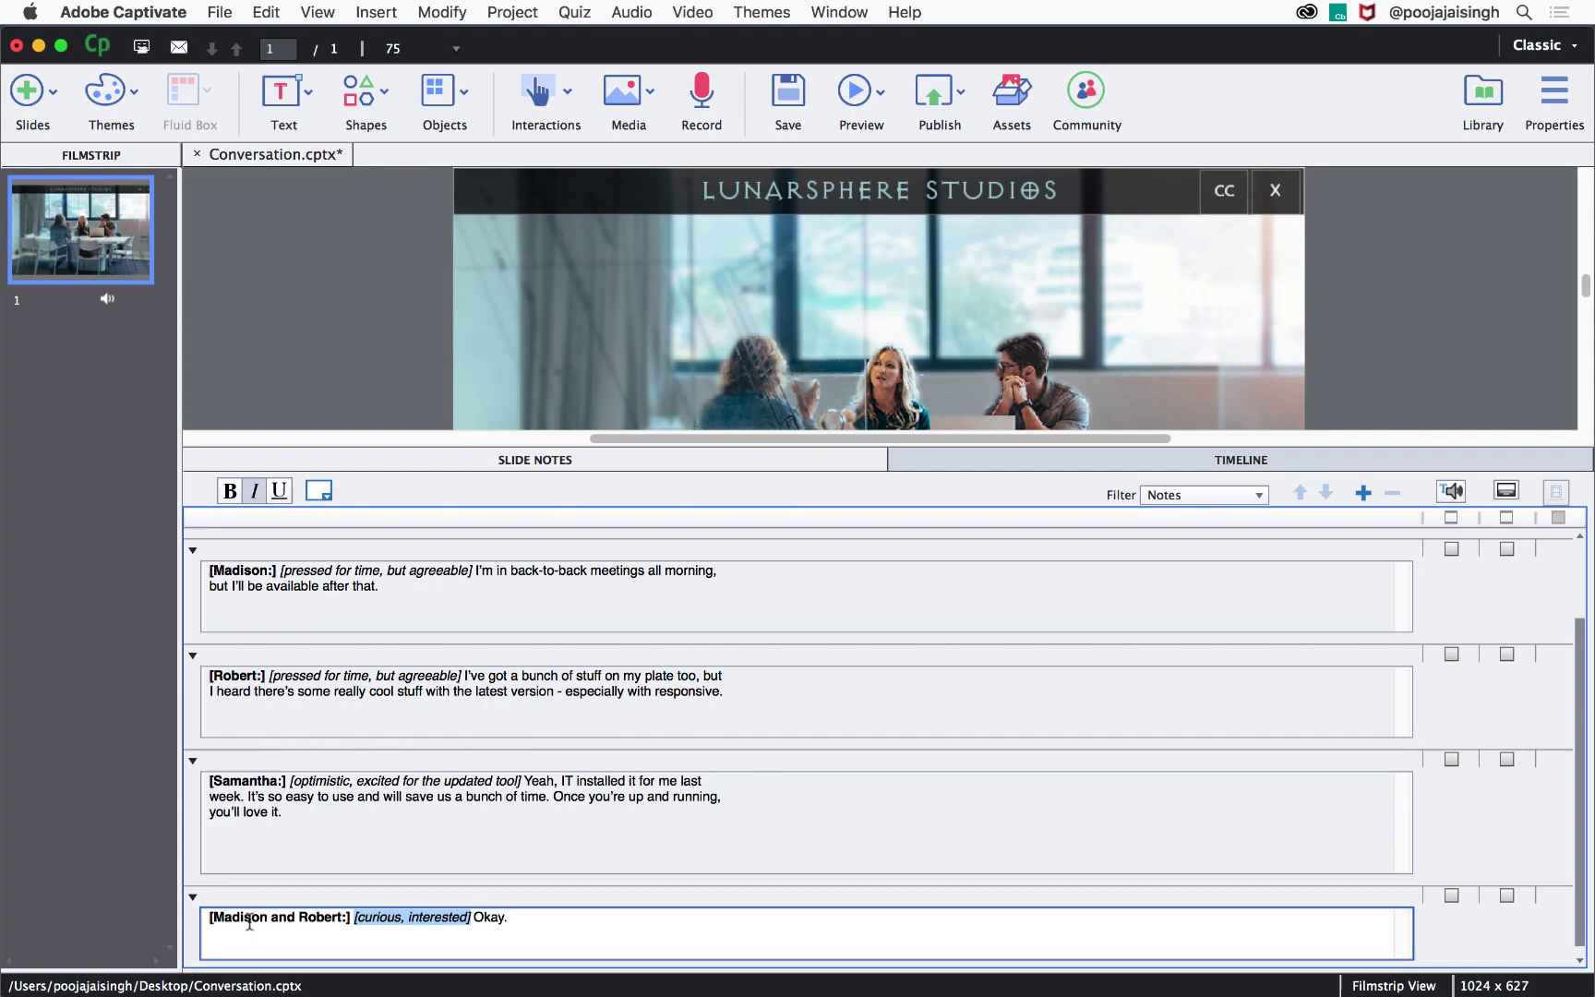
# - Enable Audio CC for all notes and open the Slide Audio closed-caption timings
pyautogui.click(1506, 518)
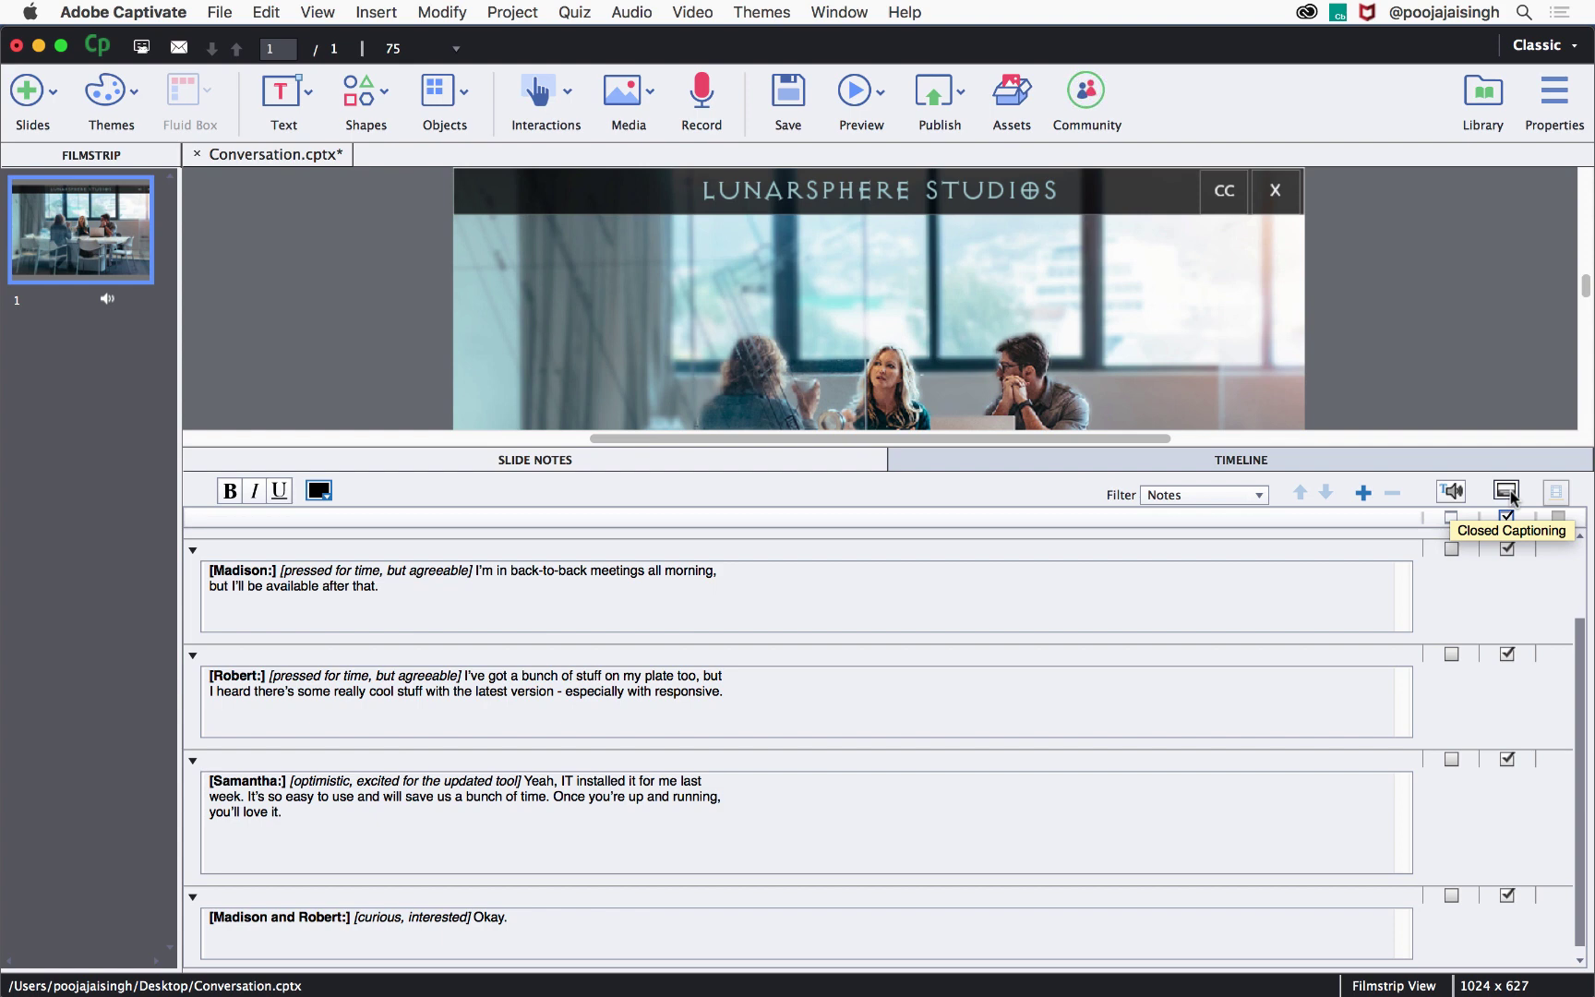
pyautogui.click(1513, 497)
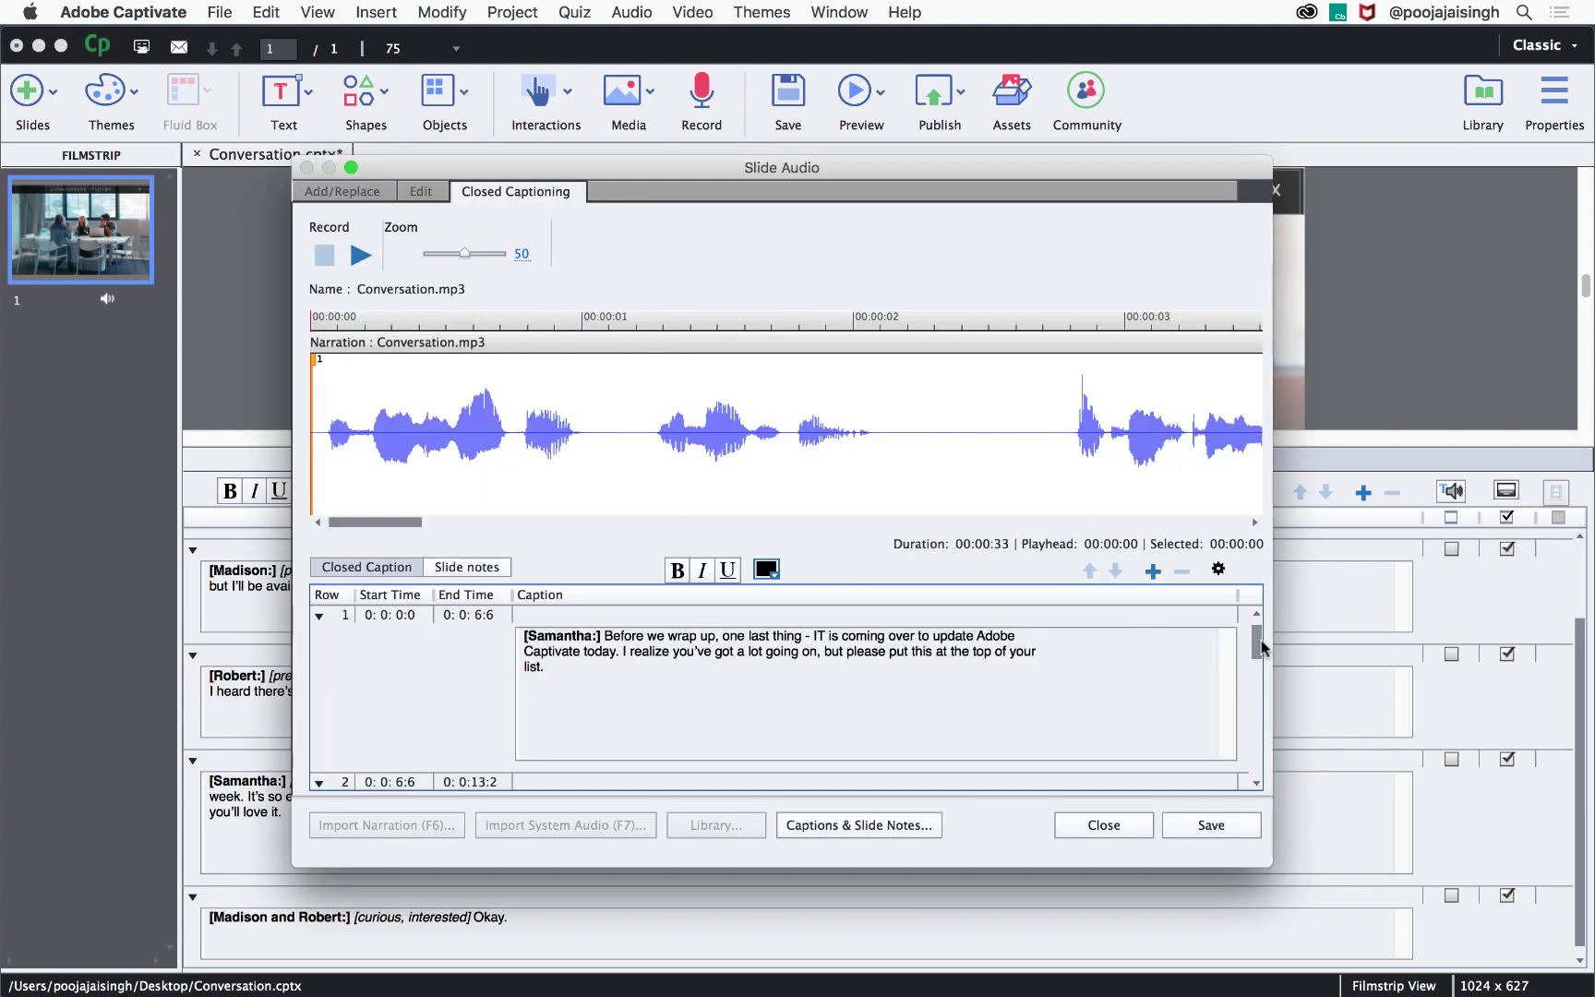
pyautogui.moveTo(1256, 643); pyautogui.dragTo(1284, 615)
pyautogui.moveTo(409, 525); pyautogui.dragTo(868, 515)
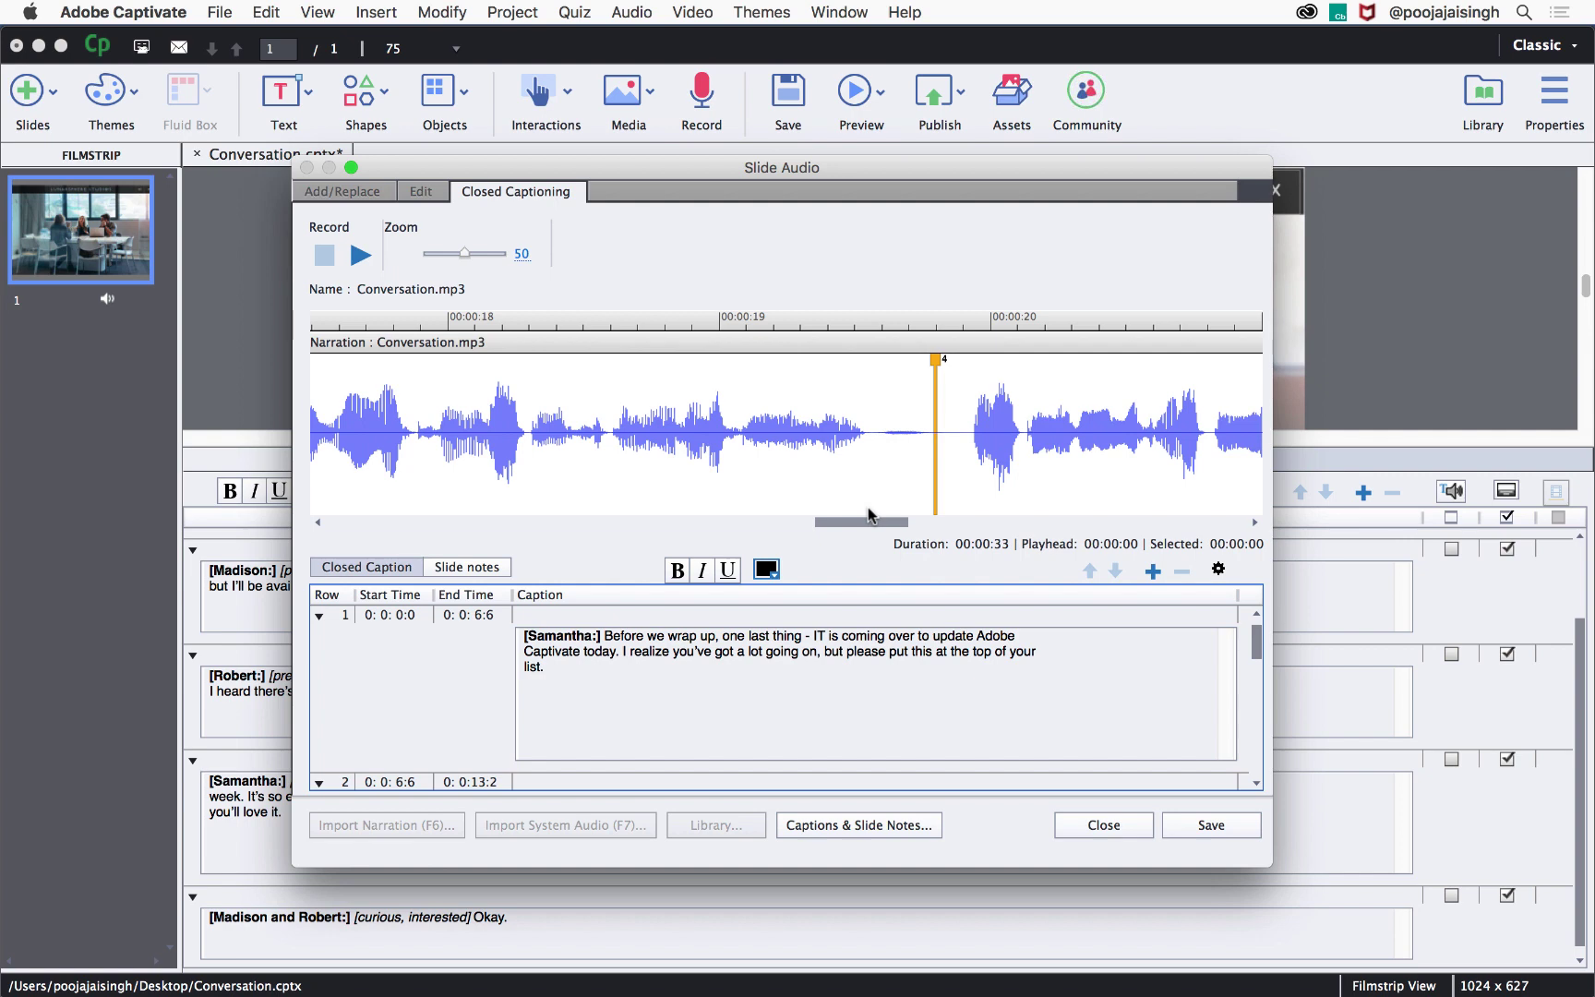
# - Zoom out the waveform, play the narration, and move caption 2's start to 10.5 seconds
pyautogui.moveTo(867, 515); pyautogui.dragTo(378, 521)
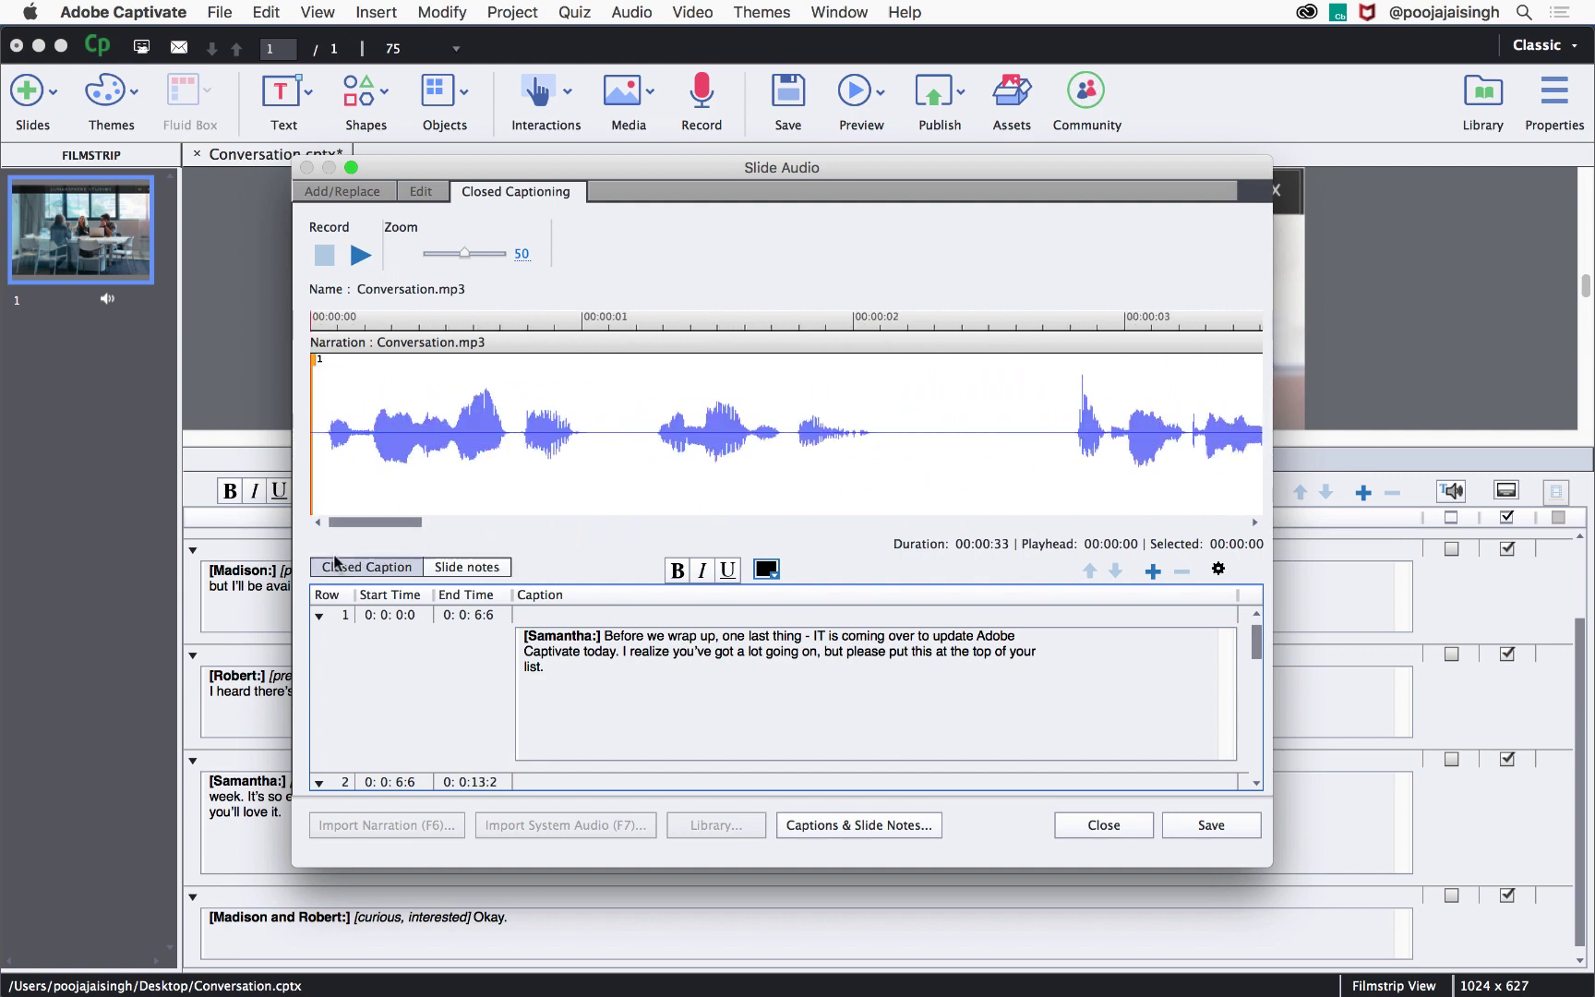
pyautogui.moveTo(465, 253); pyautogui.dragTo(434, 258)
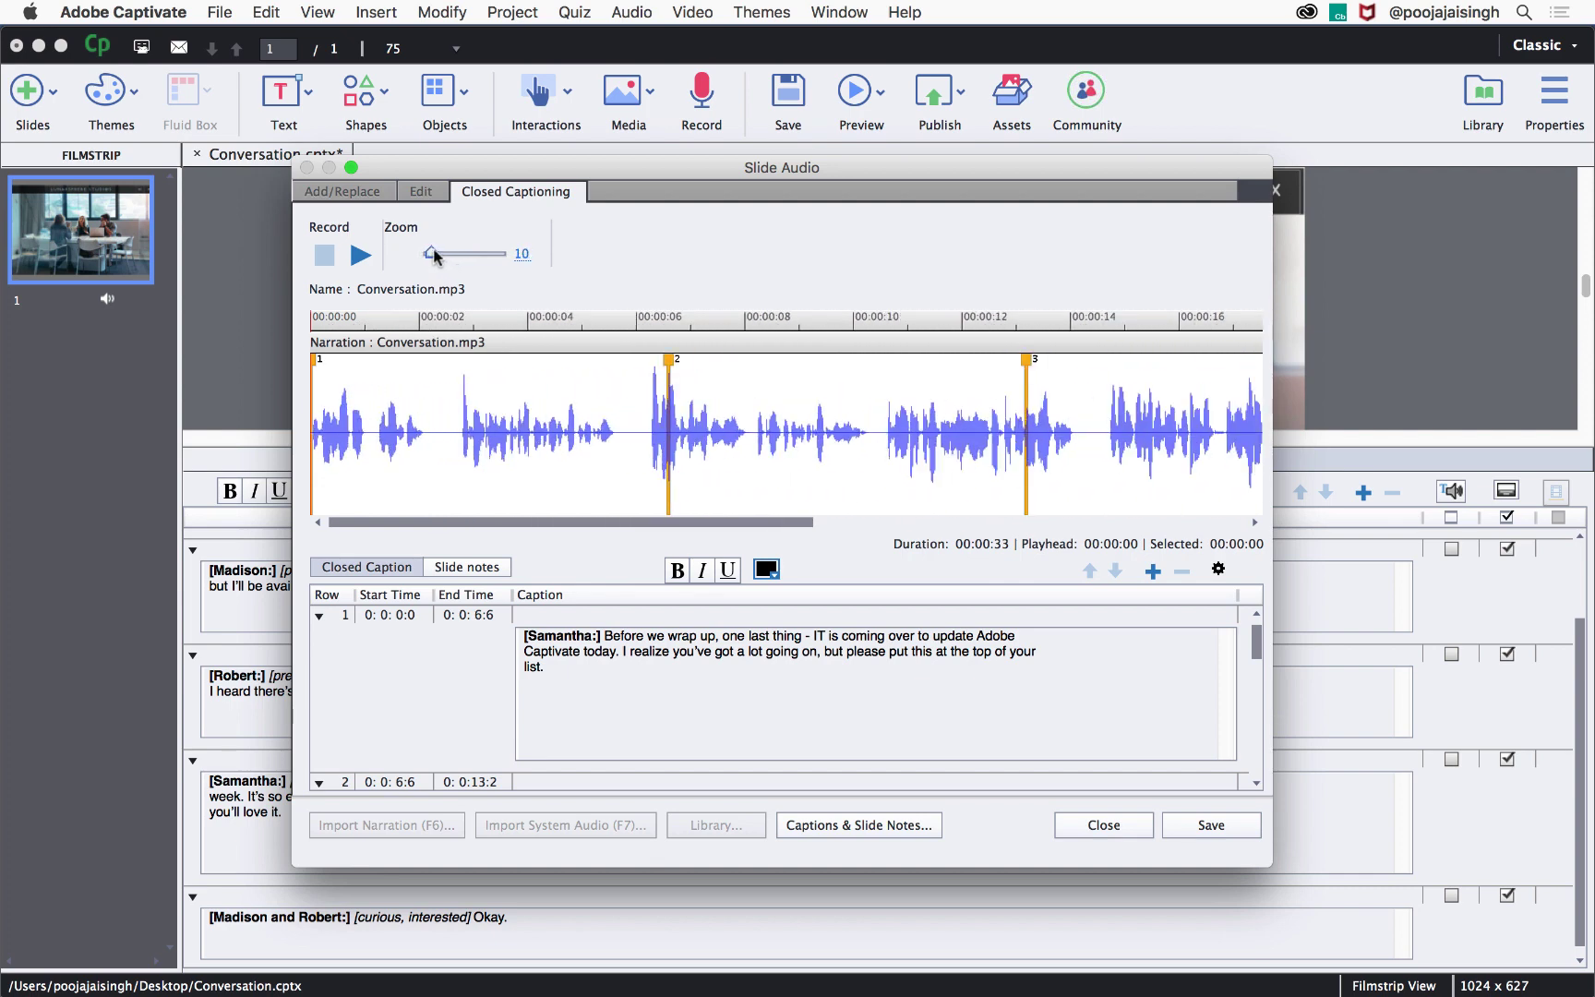
pyautogui.click(361, 255)
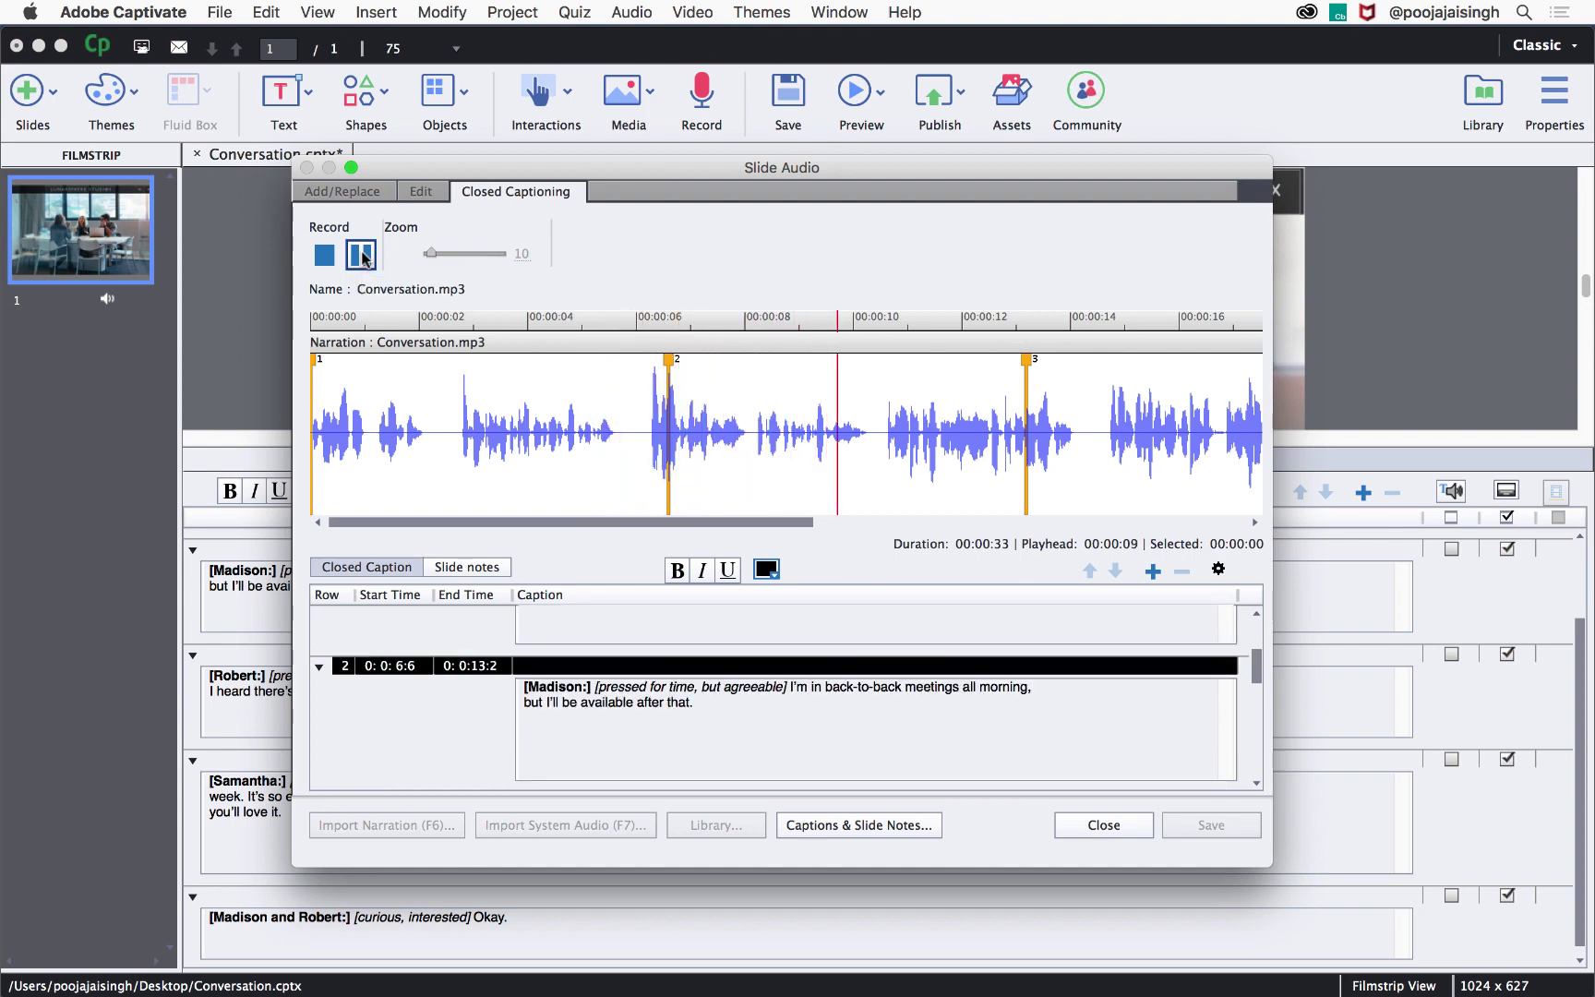
pyautogui.click(361, 258)
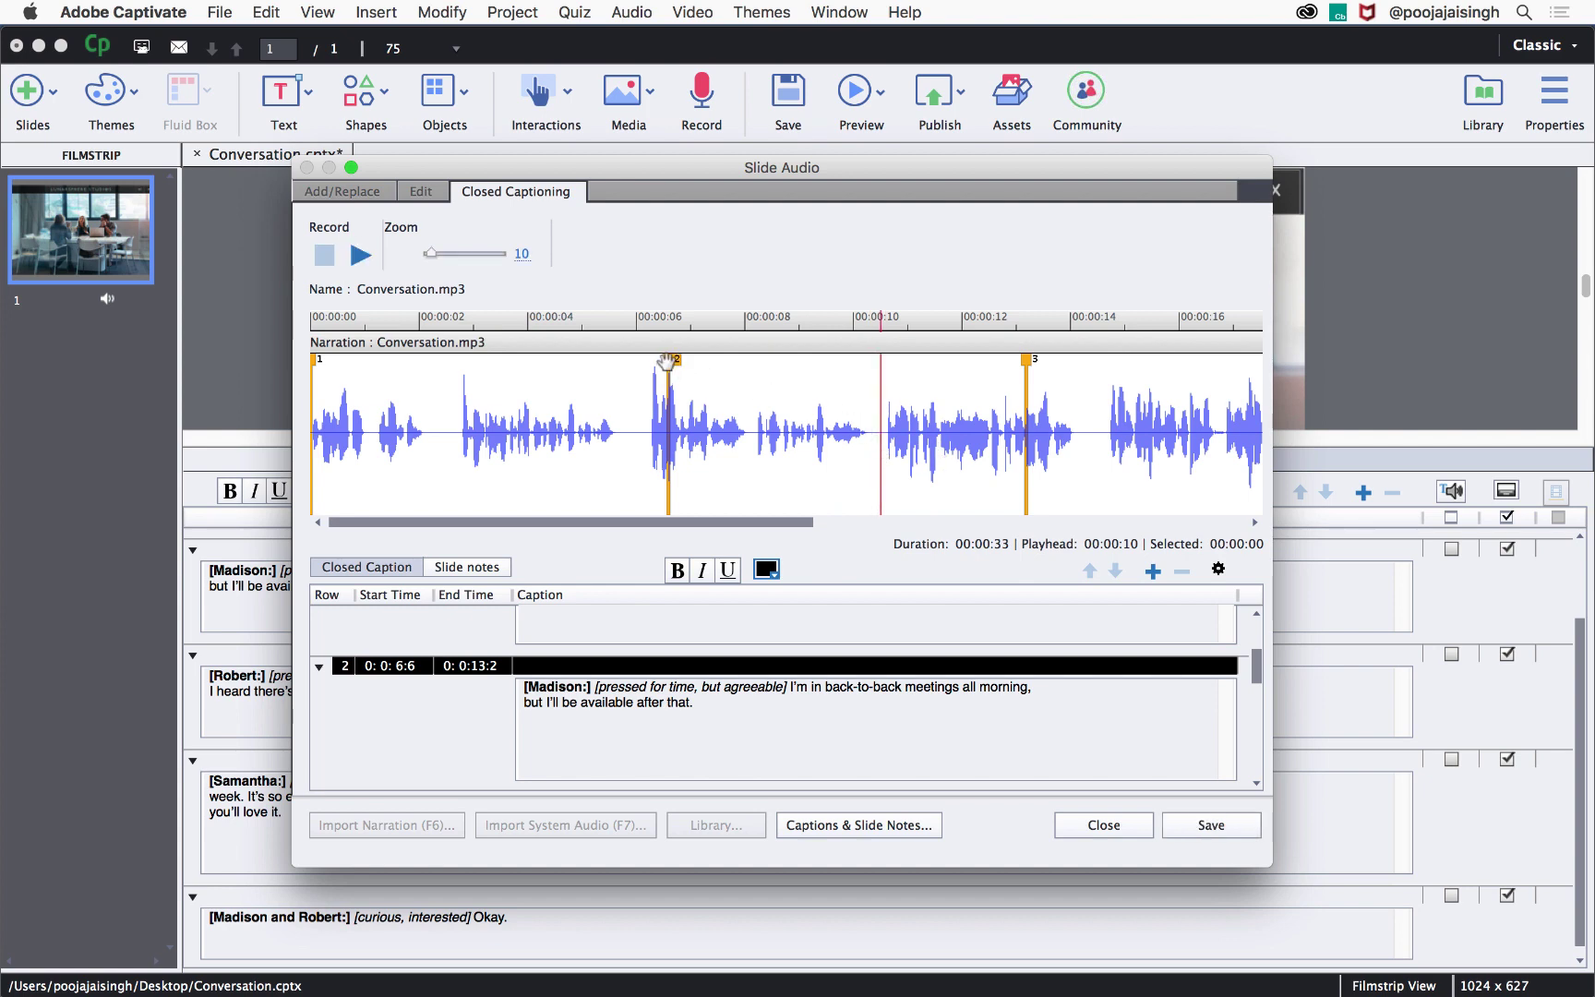
pyautogui.moveTo(666, 361); pyautogui.dragTo(878, 358)
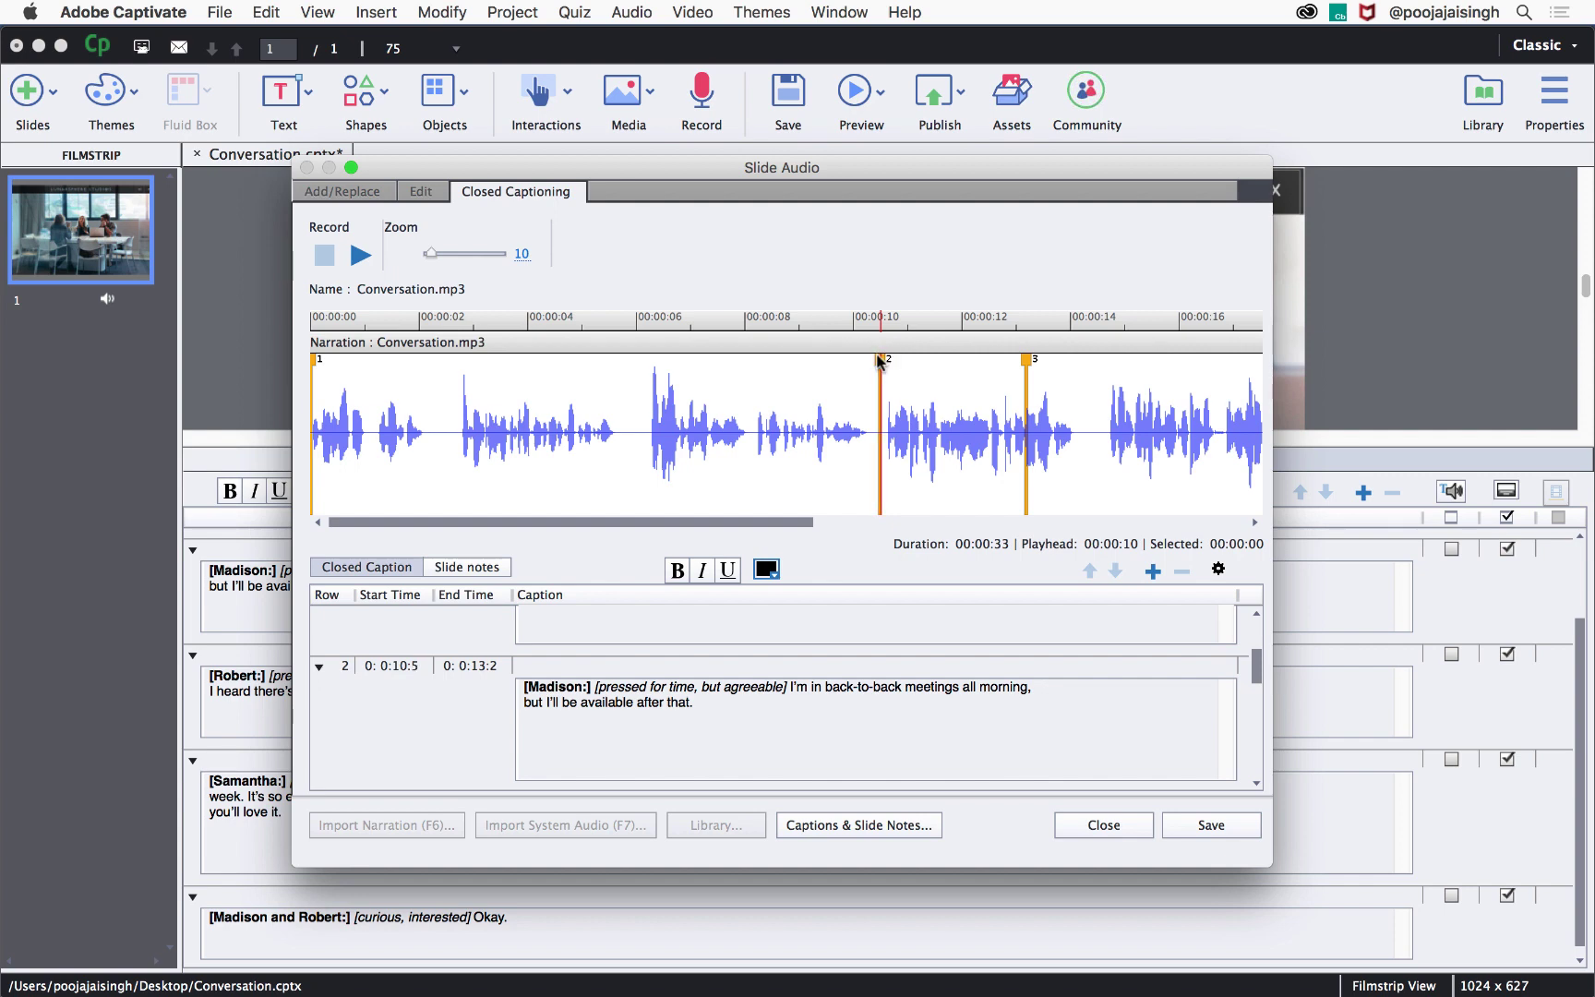
# - Play the narration and move caption 3's start to about 14.5 seconds
pyautogui.click(361, 255)
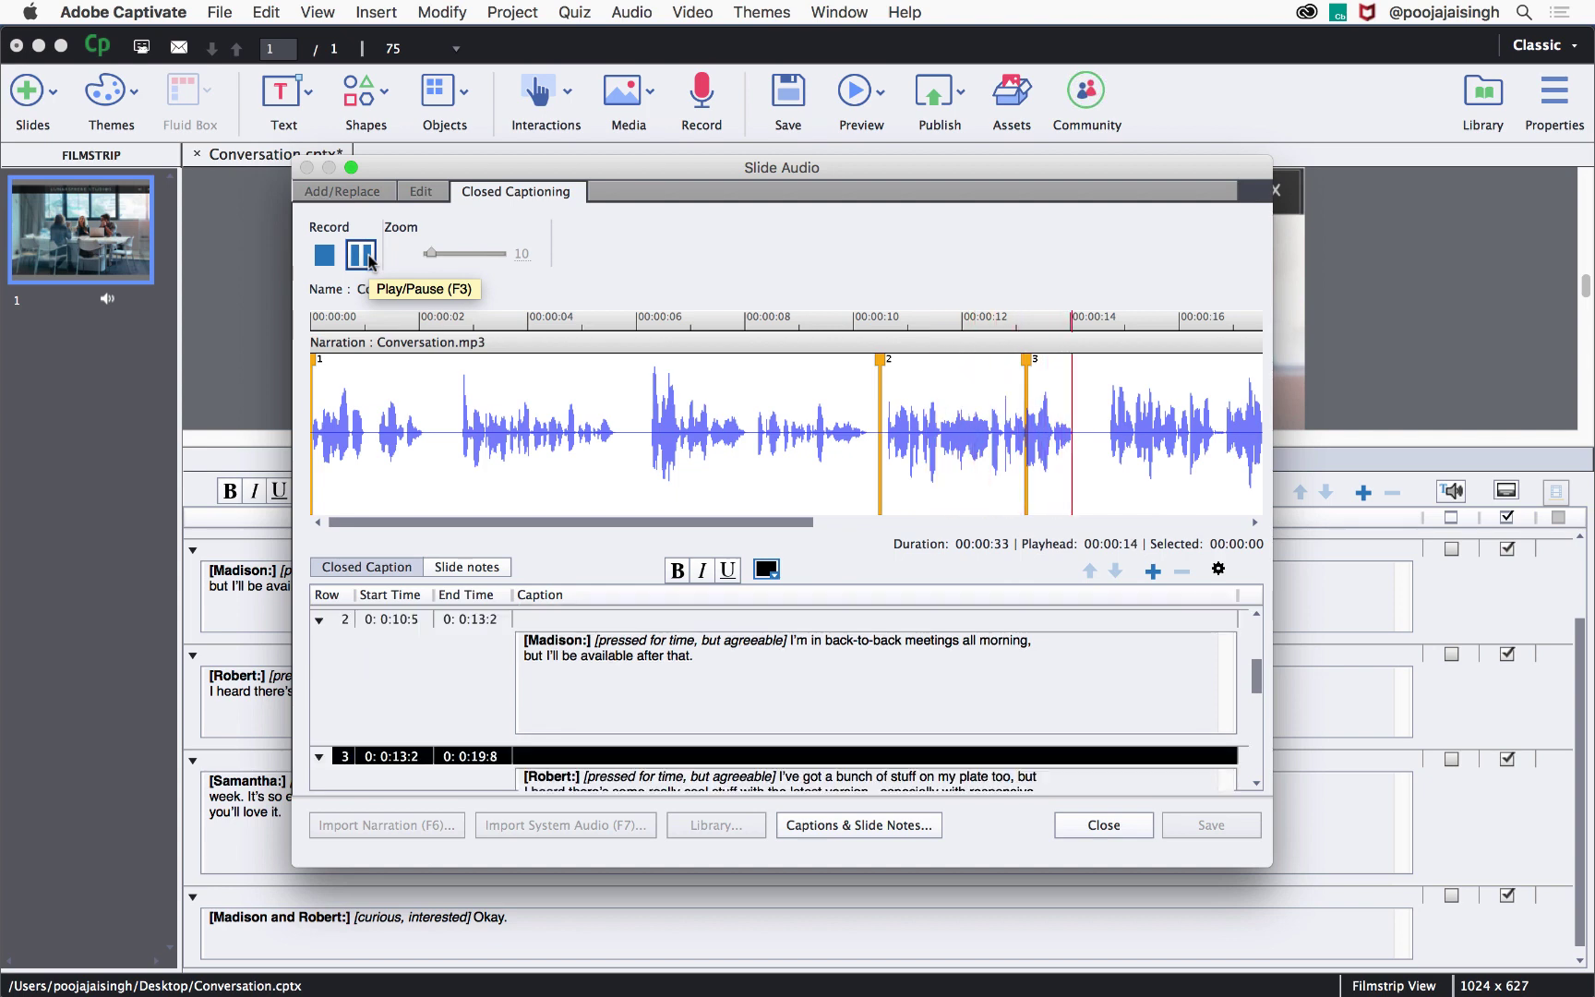
pyautogui.click(361, 256)
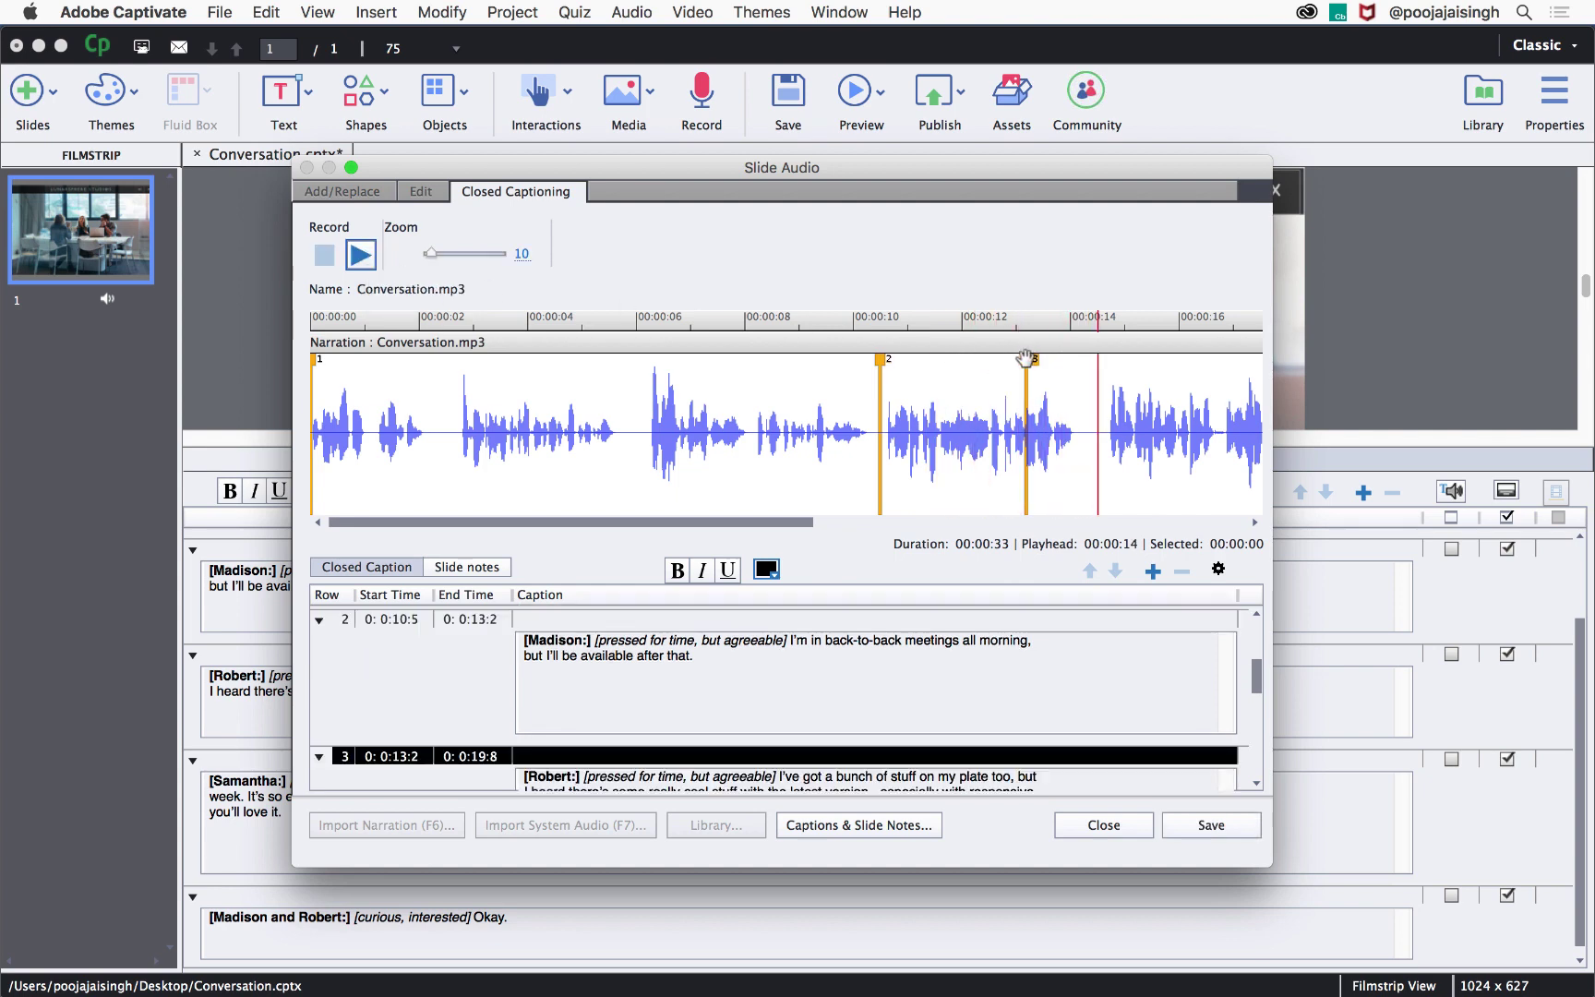
pyautogui.moveTo(1027, 359); pyautogui.dragTo(1097, 358)
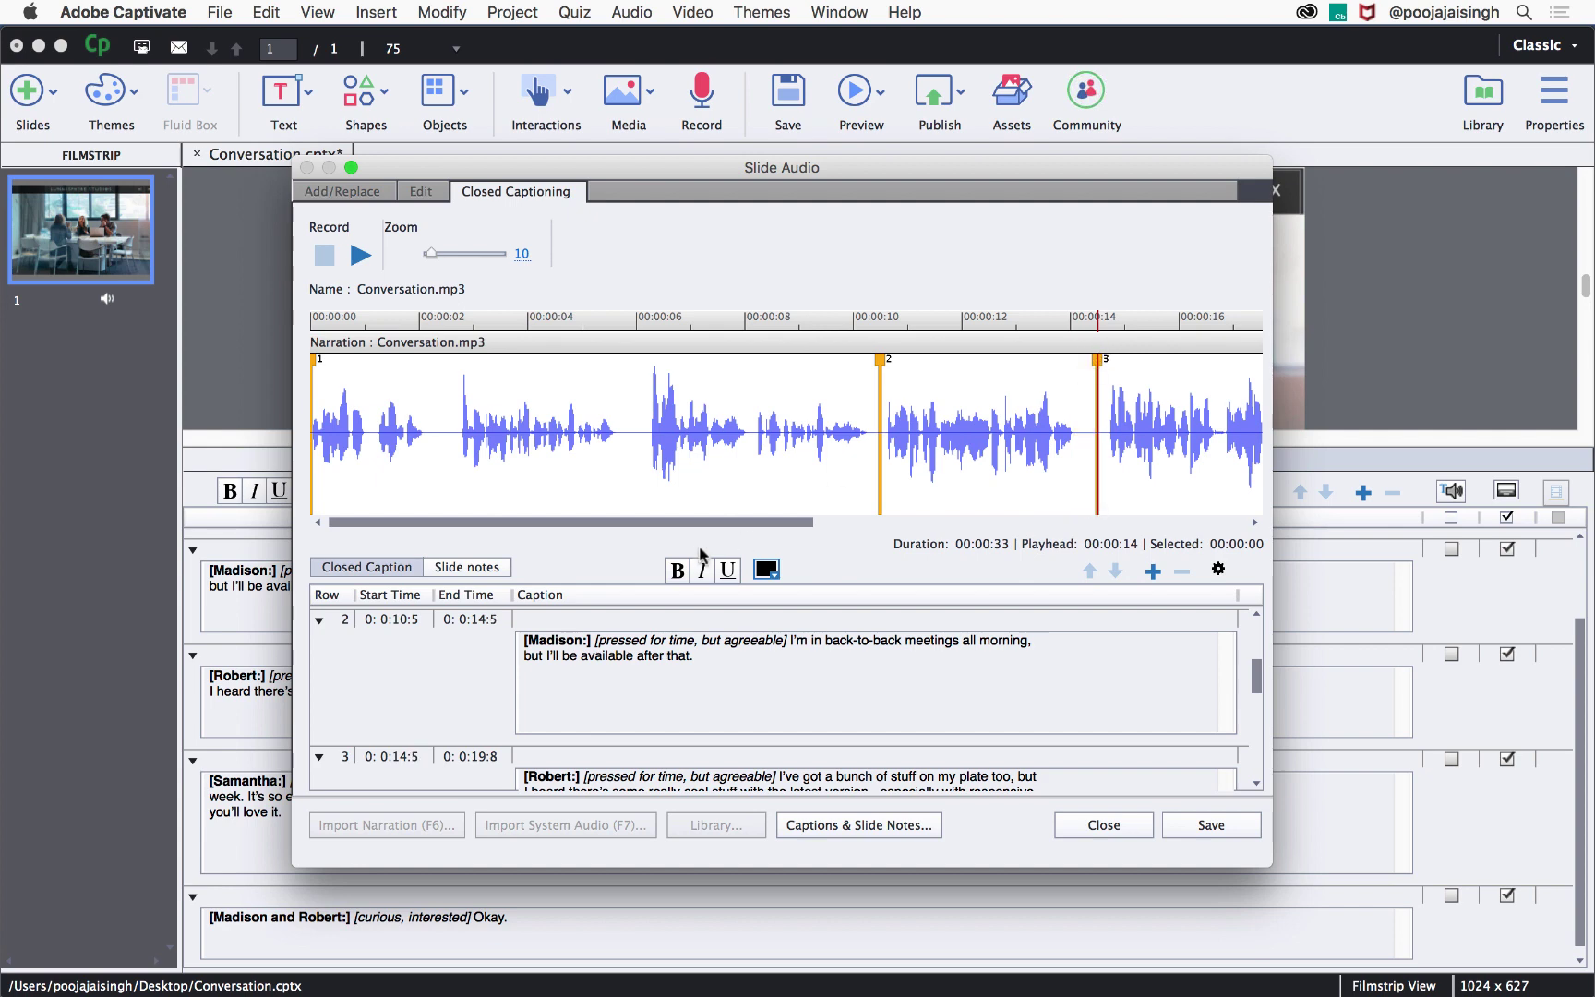
pyautogui.moveTo(699, 524); pyautogui.dragTo(1080, 522)
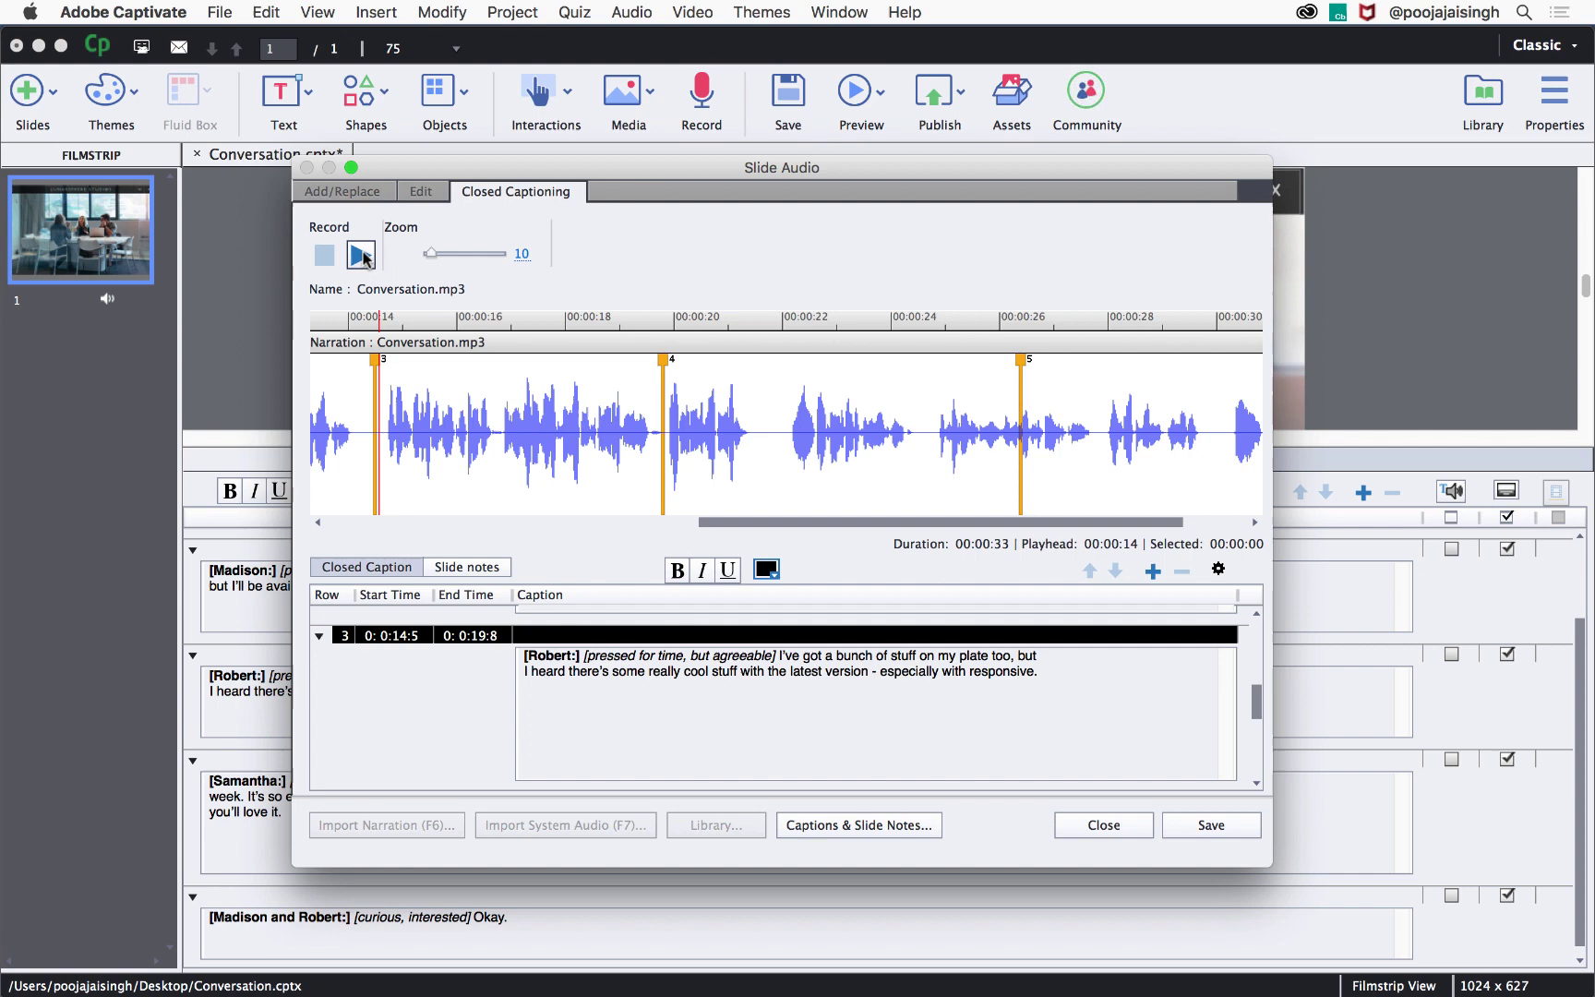
# - Move caption 4's start to 21.7 seconds, play to the end, and open CC Settings
pyautogui.click(361, 255)
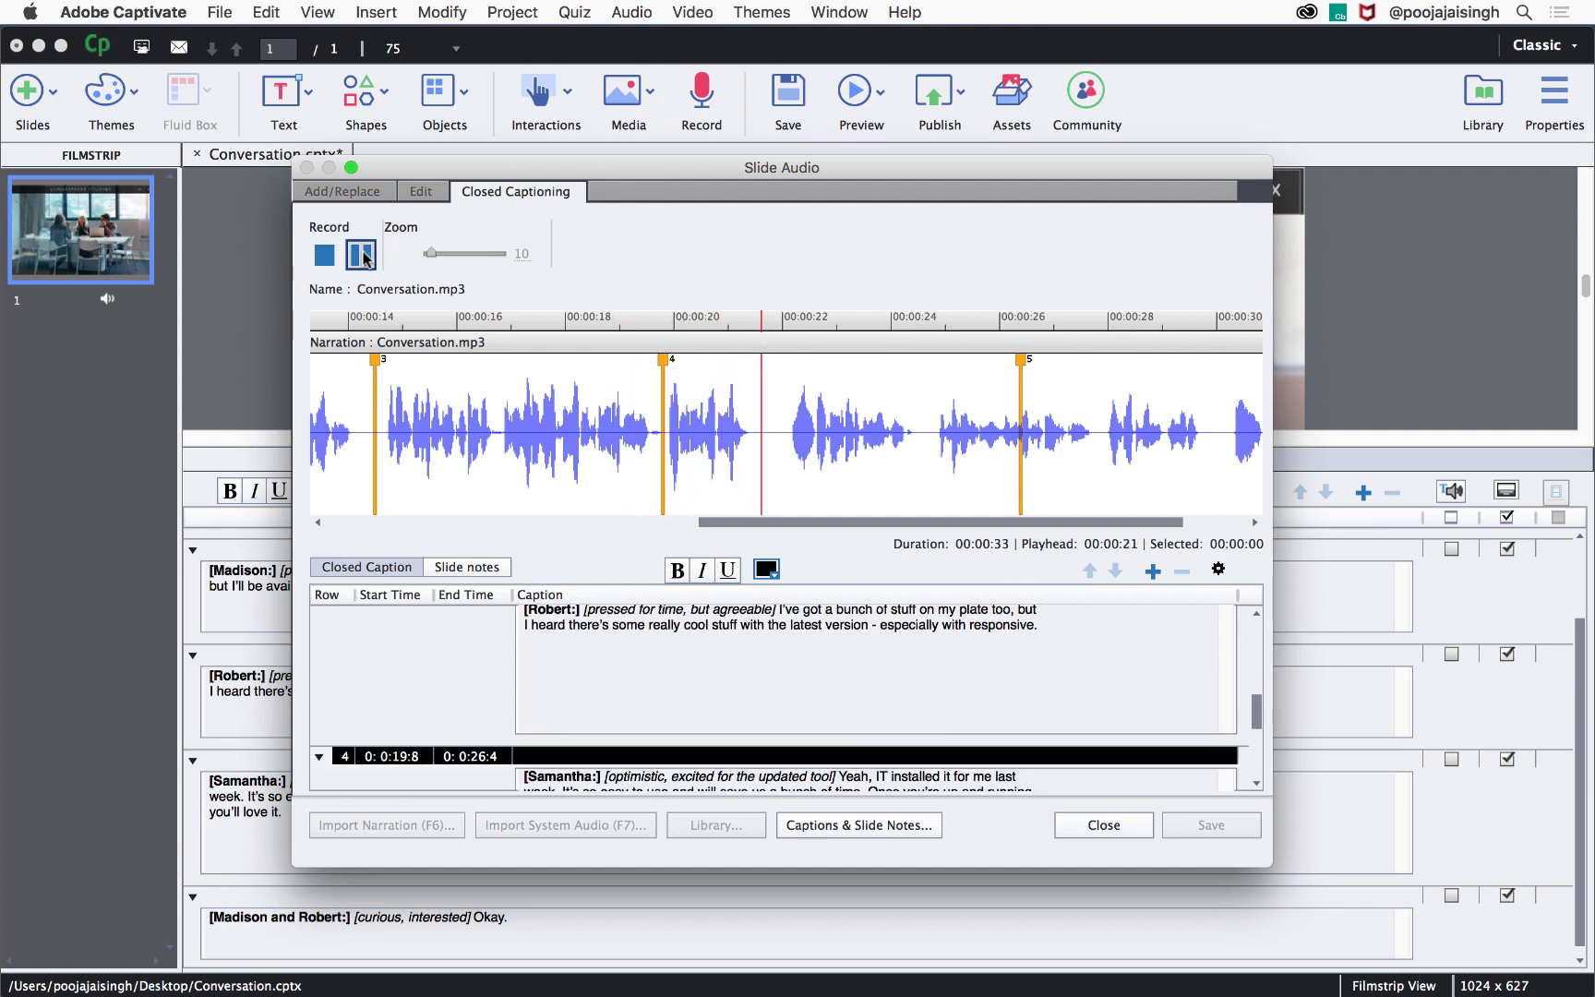
pyautogui.click(362, 255)
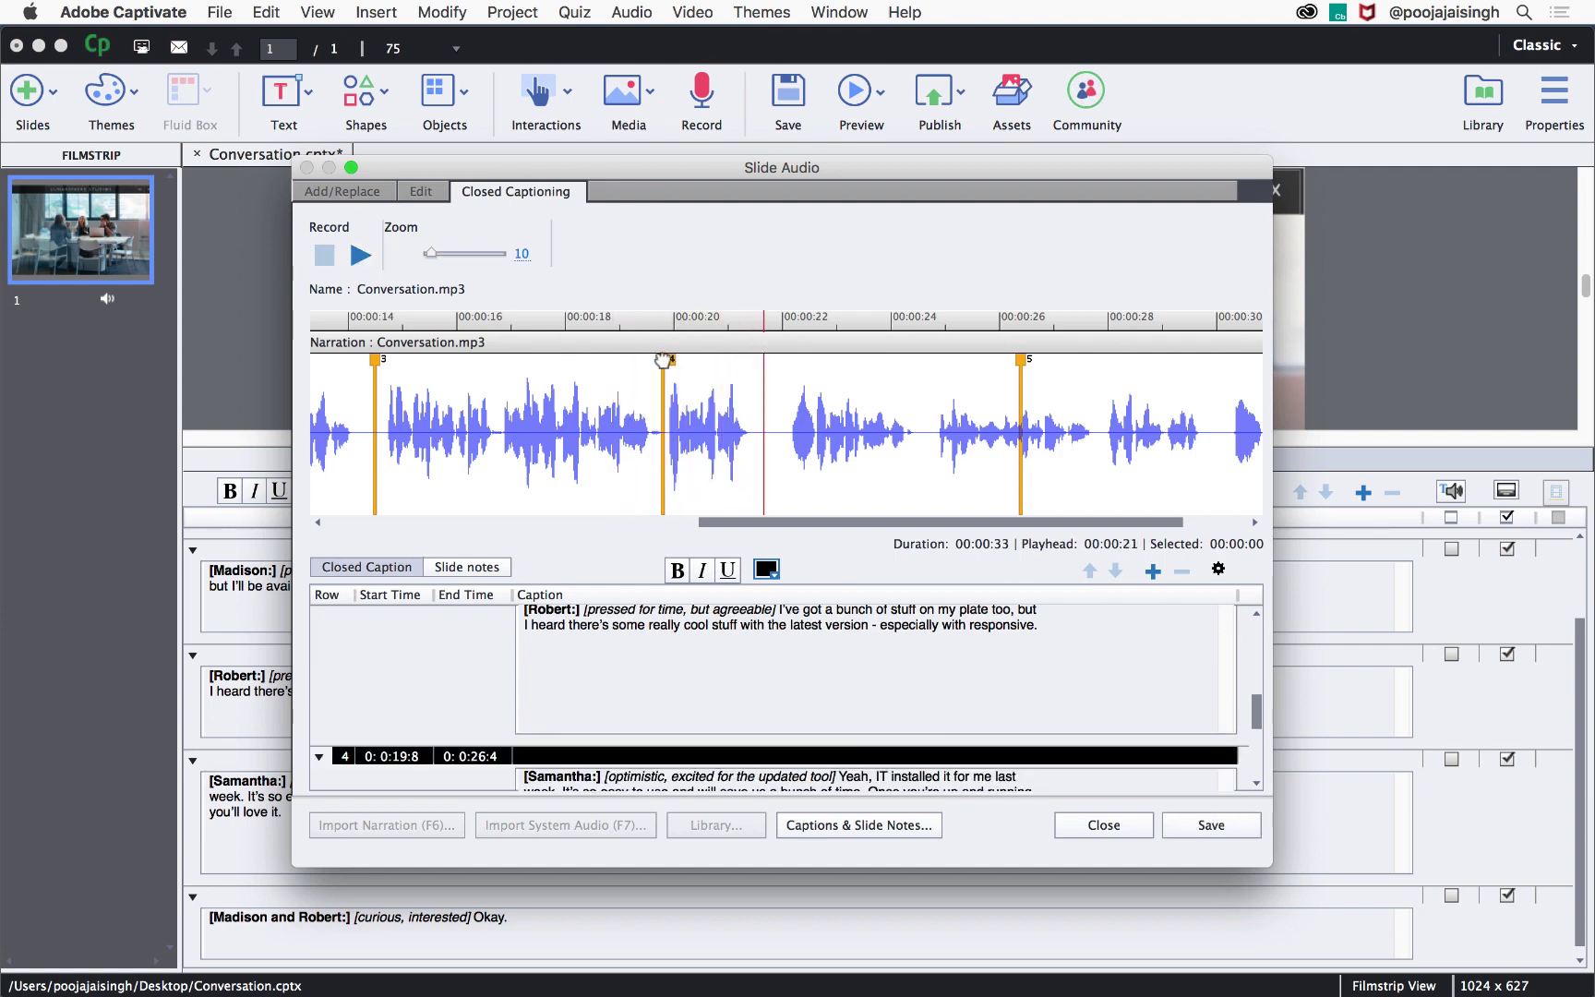
pyautogui.moveTo(663, 358); pyautogui.dragTo(765, 356)
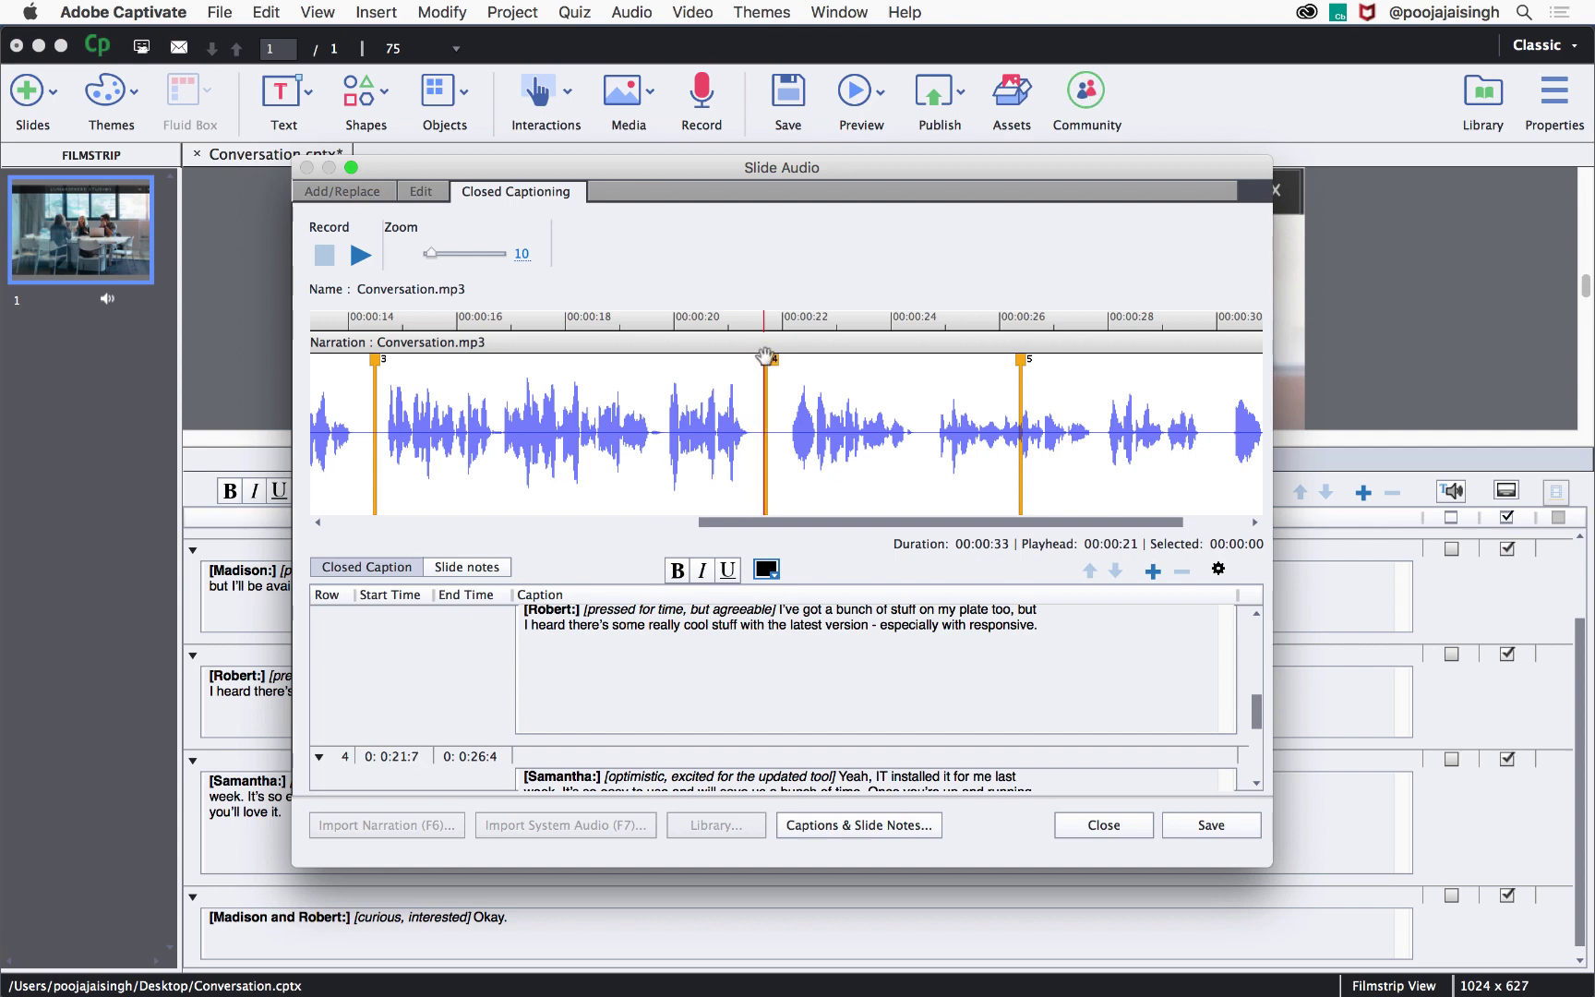
pyautogui.click(360, 255)
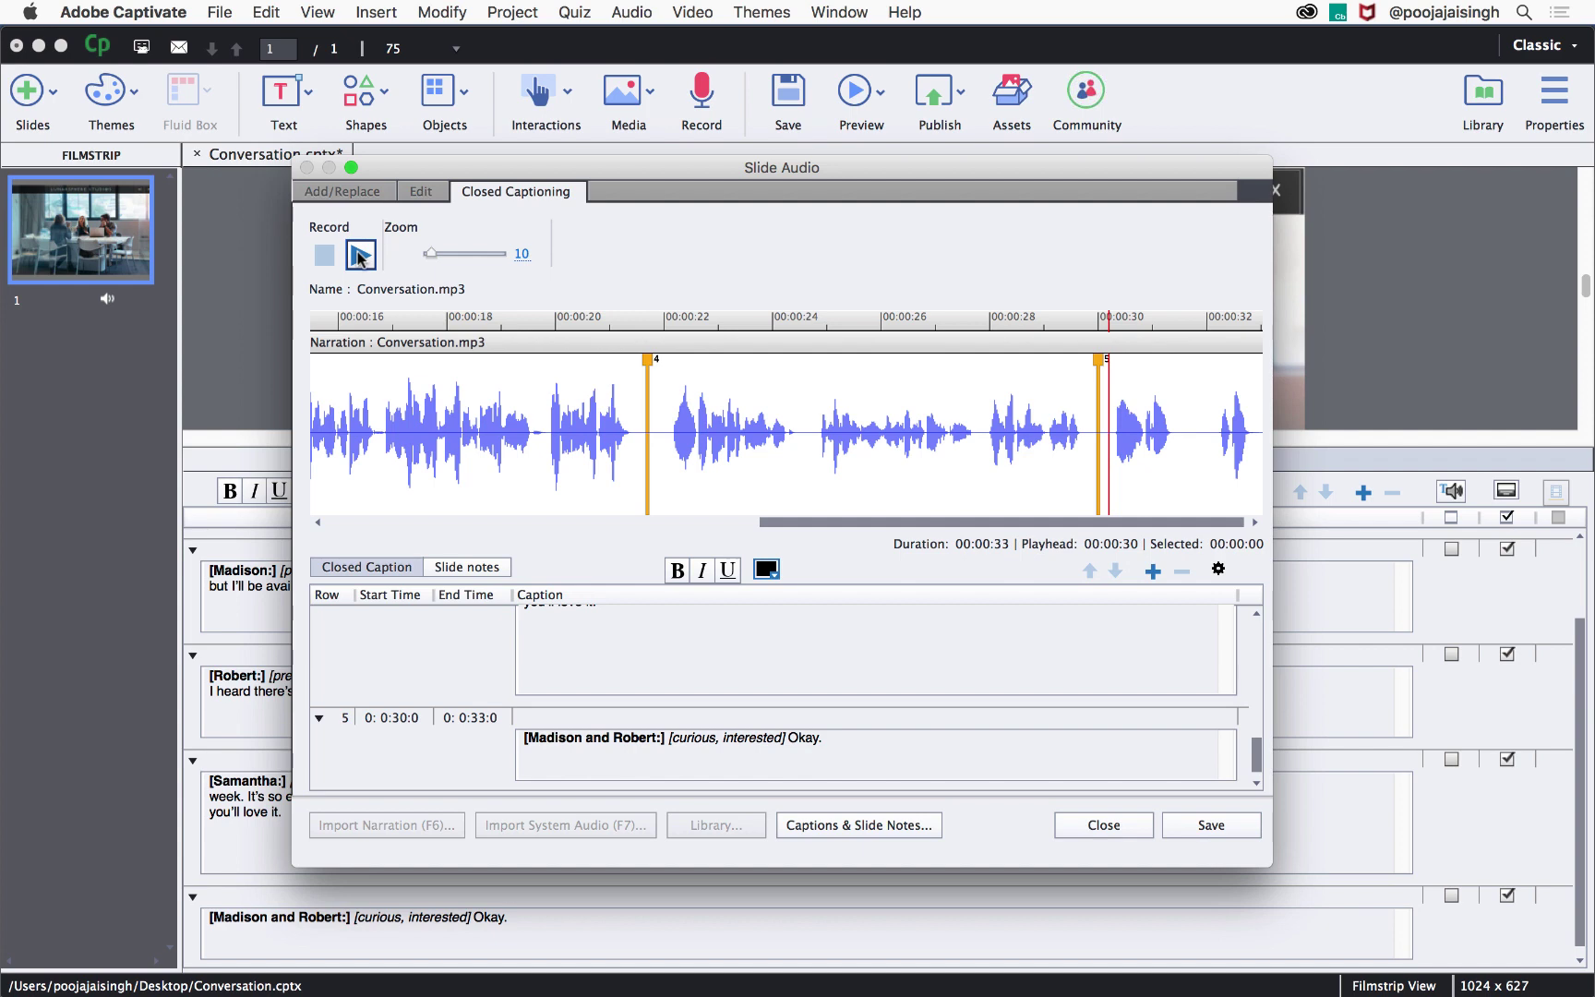
pyautogui.click(1216, 570)
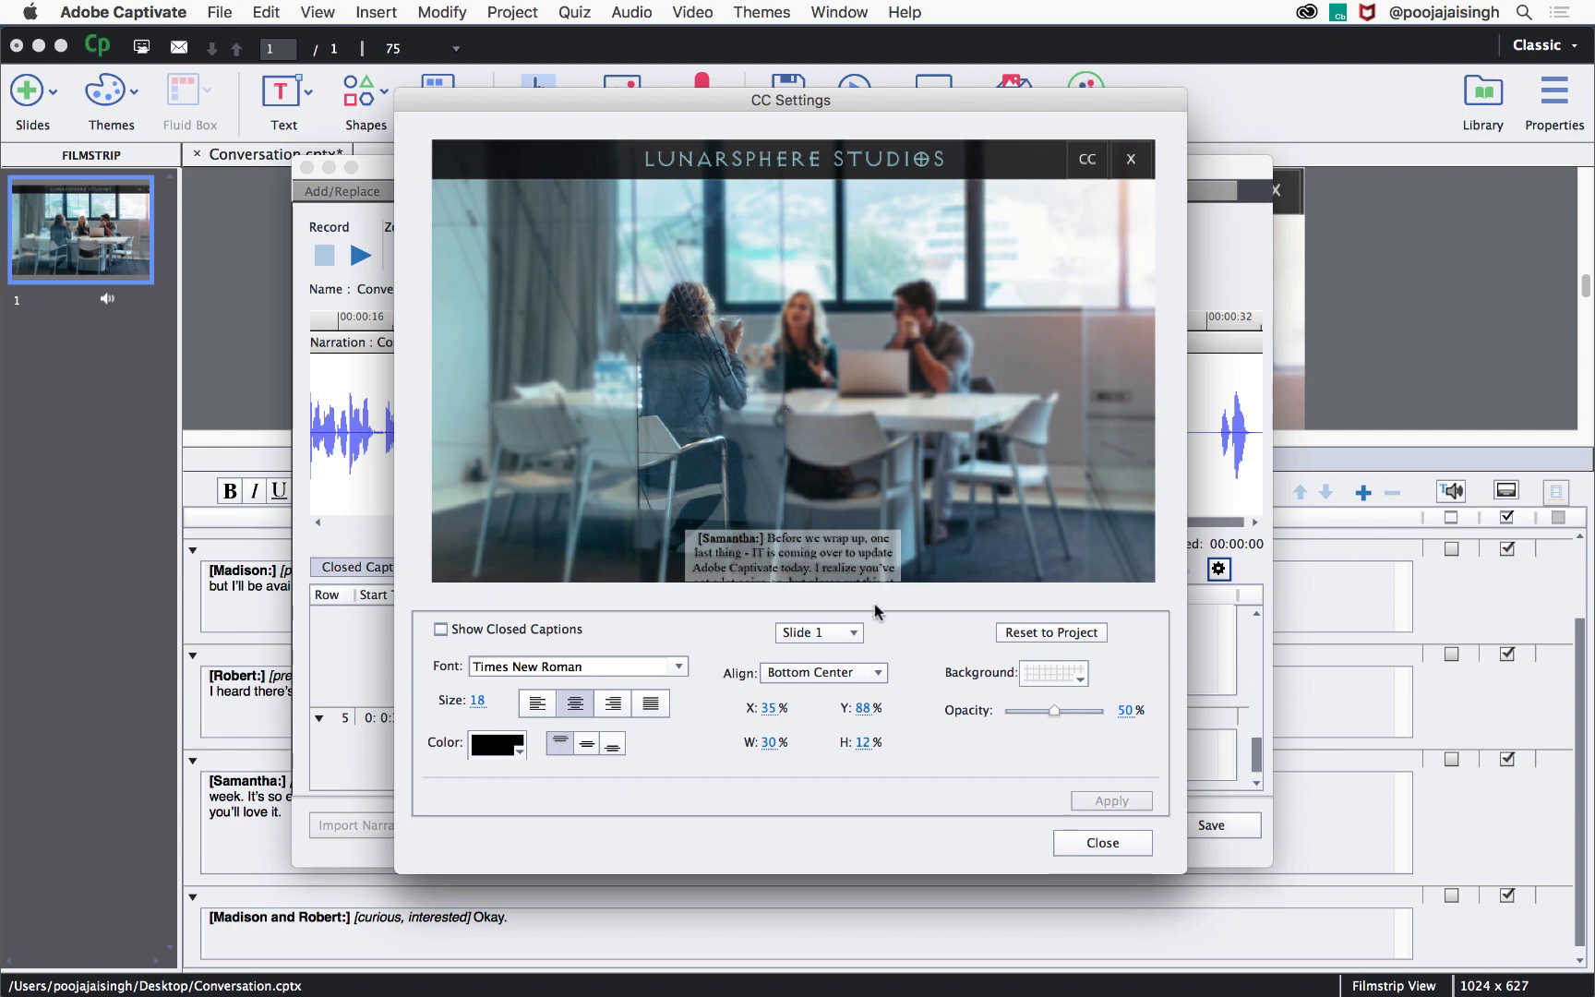
# - Apply caption settings to the whole Project and make the caption background dark grey #252525
pyautogui.click(845, 633)
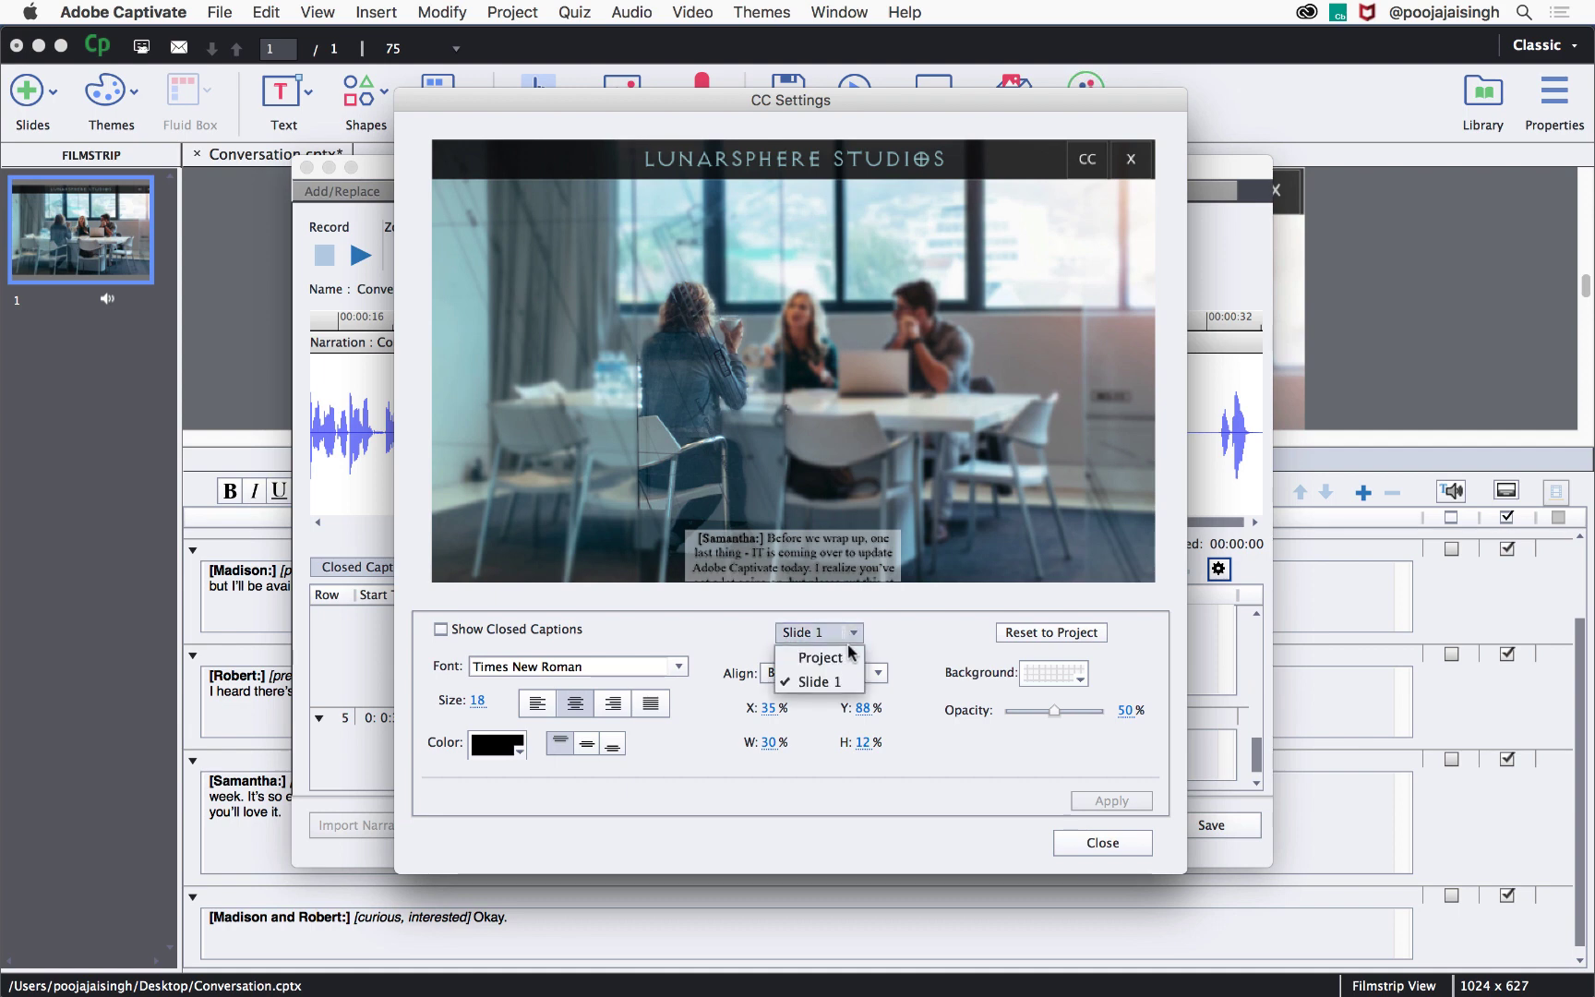
pyautogui.click(845, 657)
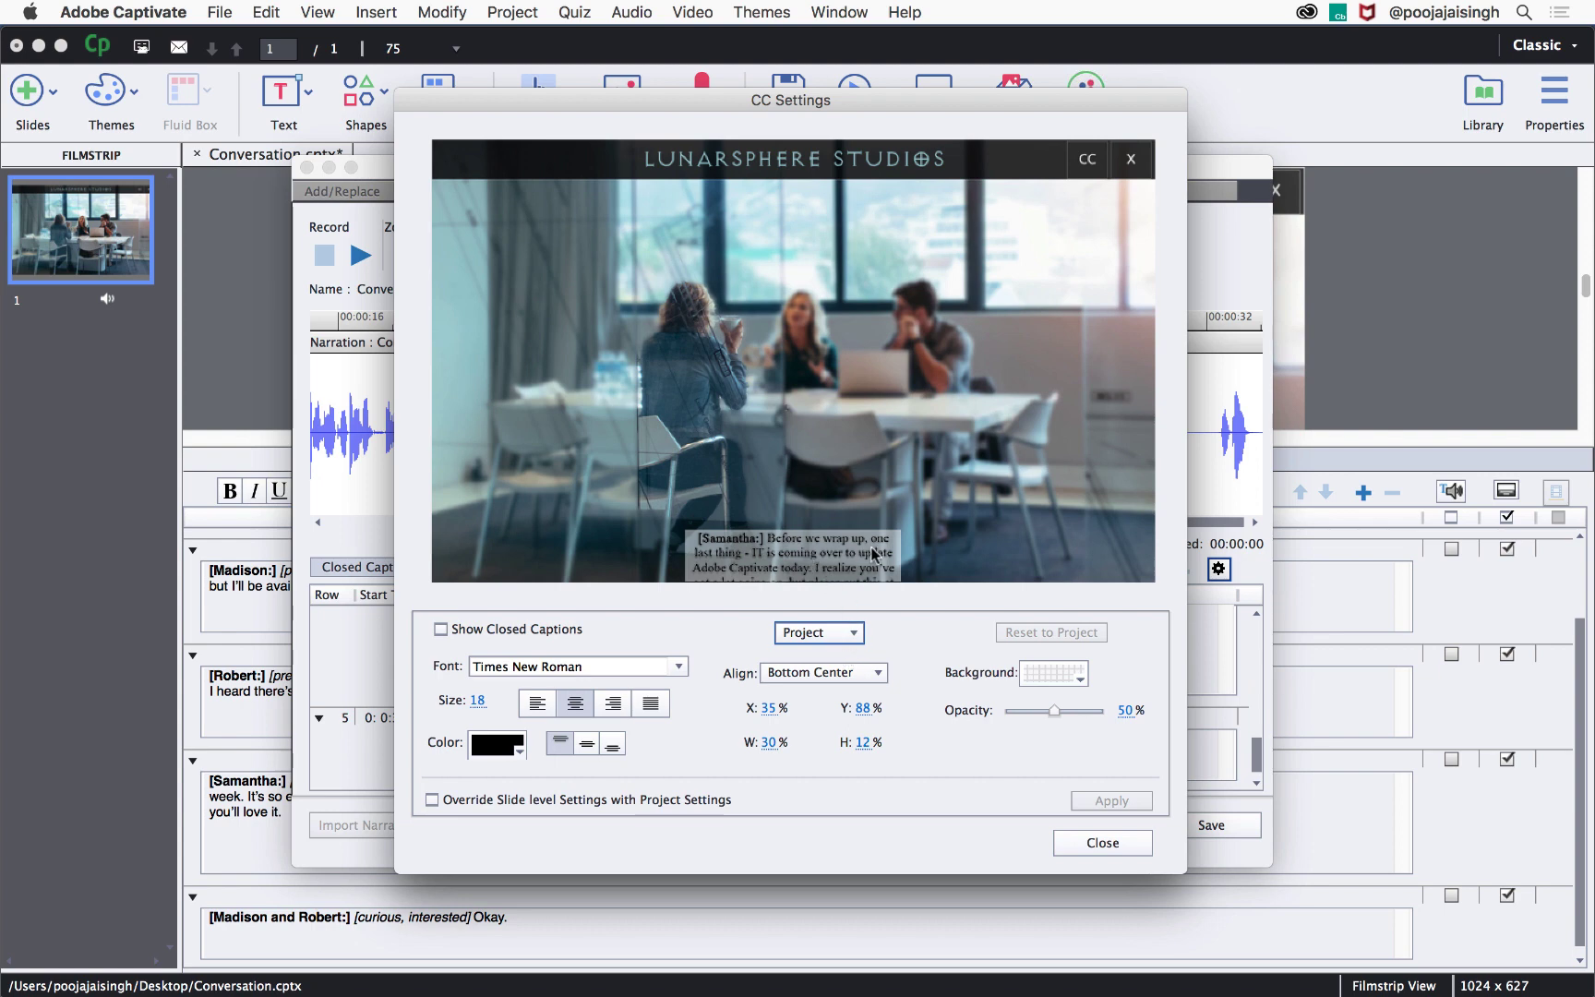
pyautogui.click(1080, 678)
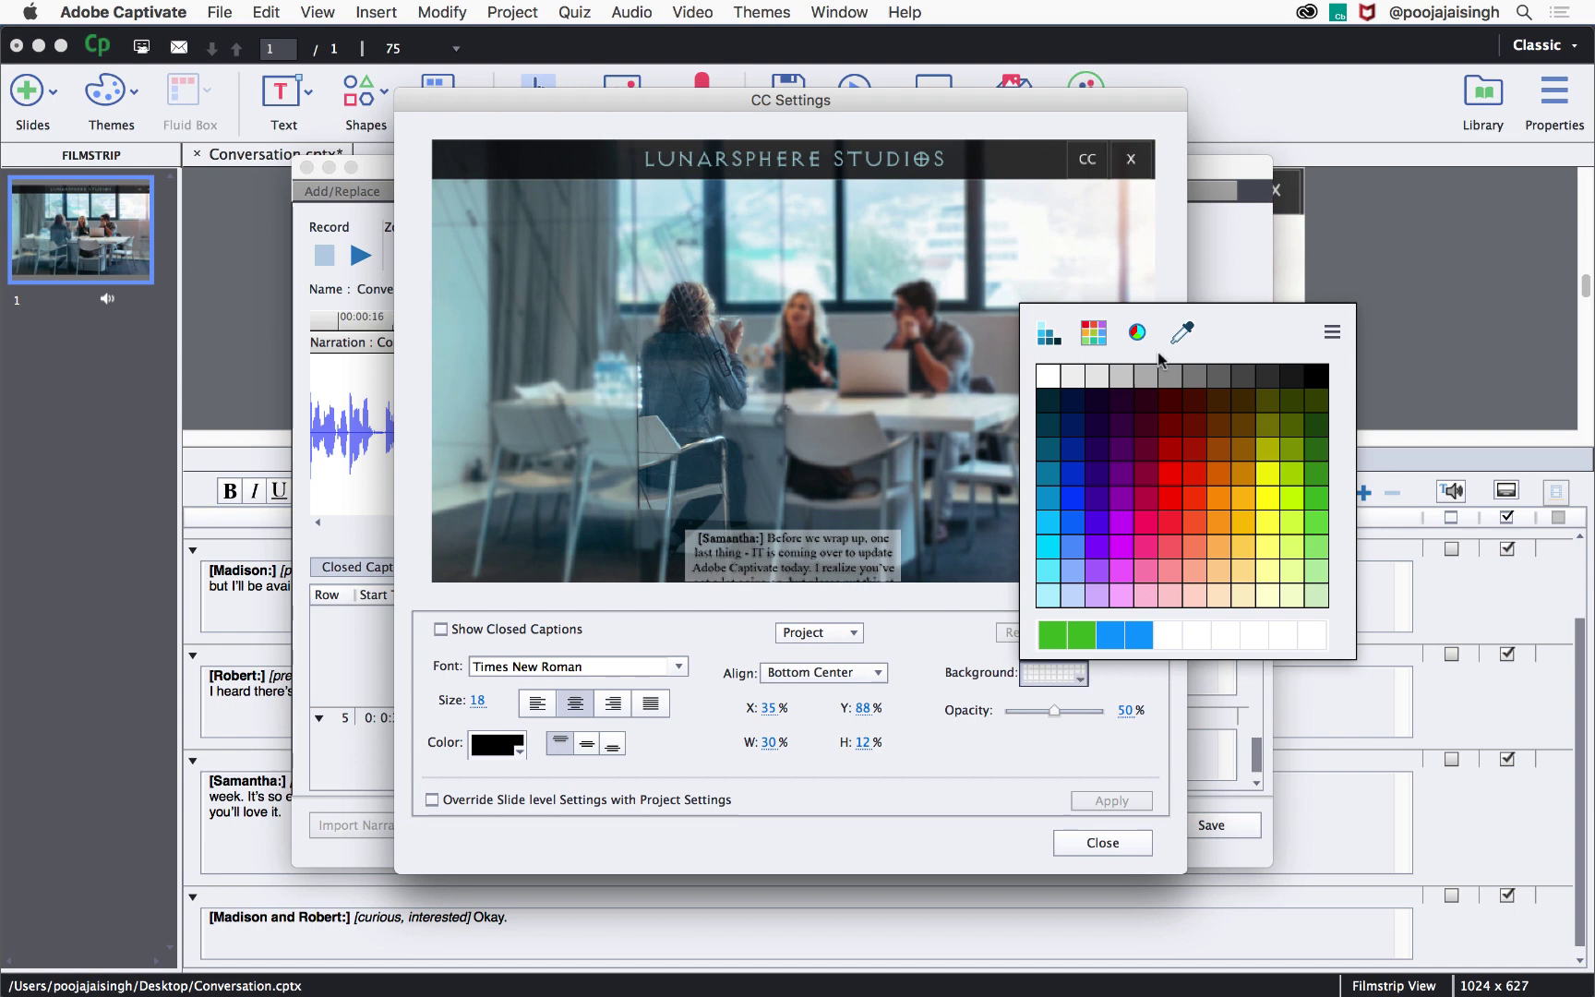
pyautogui.click(1181, 331)
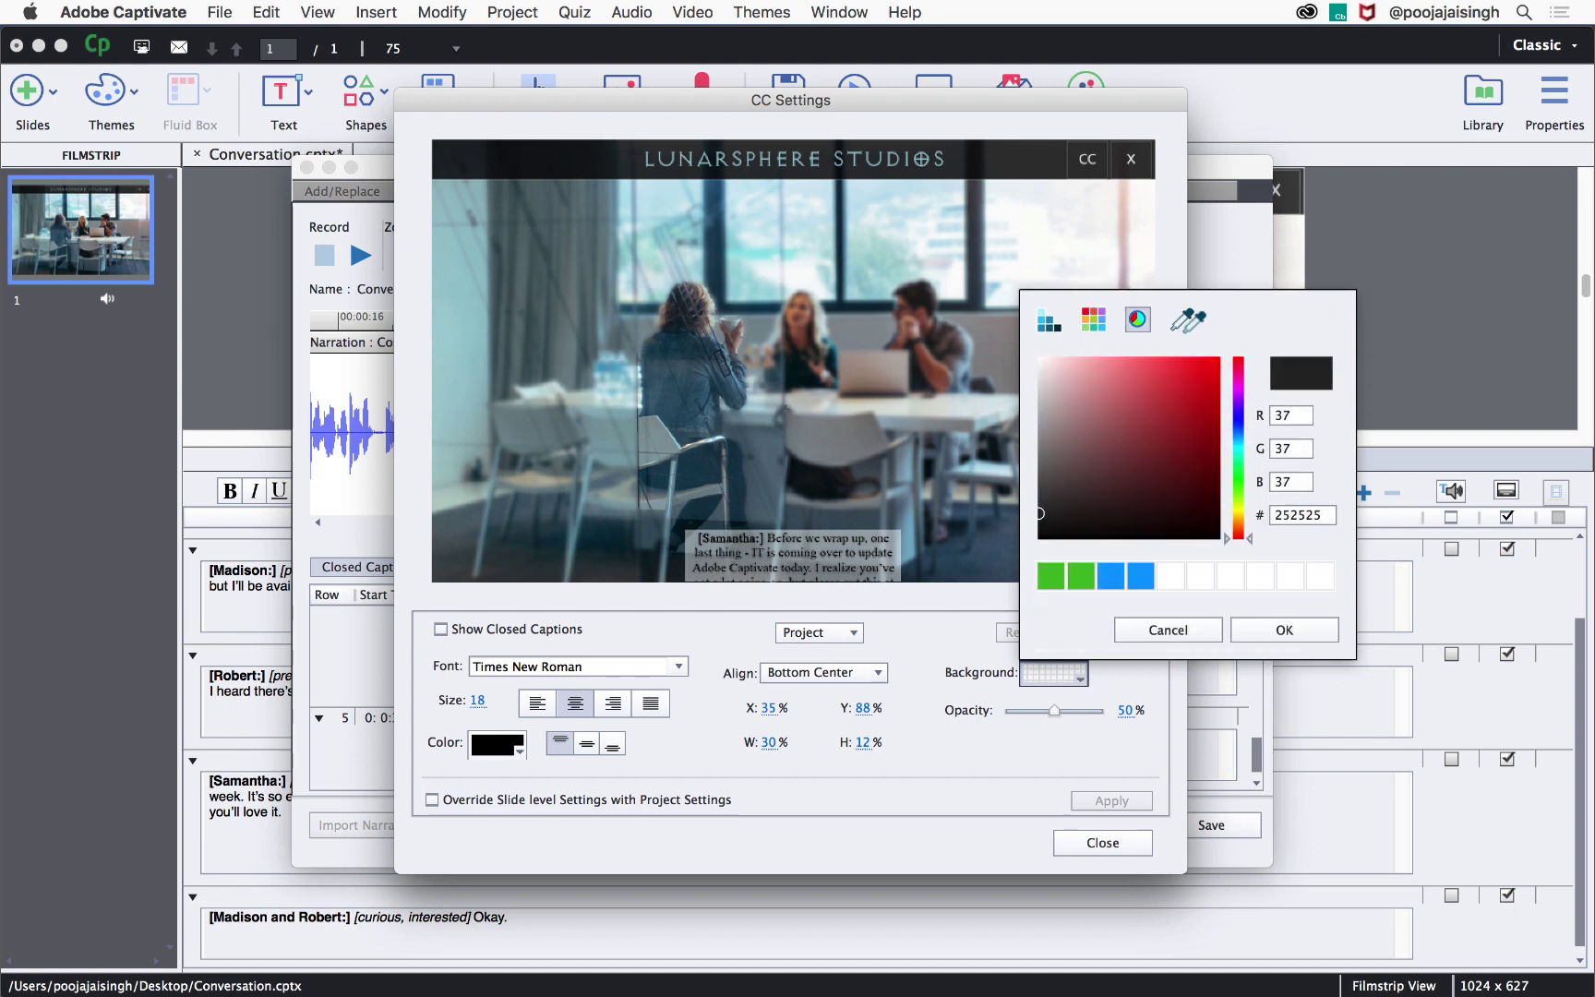
pyautogui.click(1188, 340)
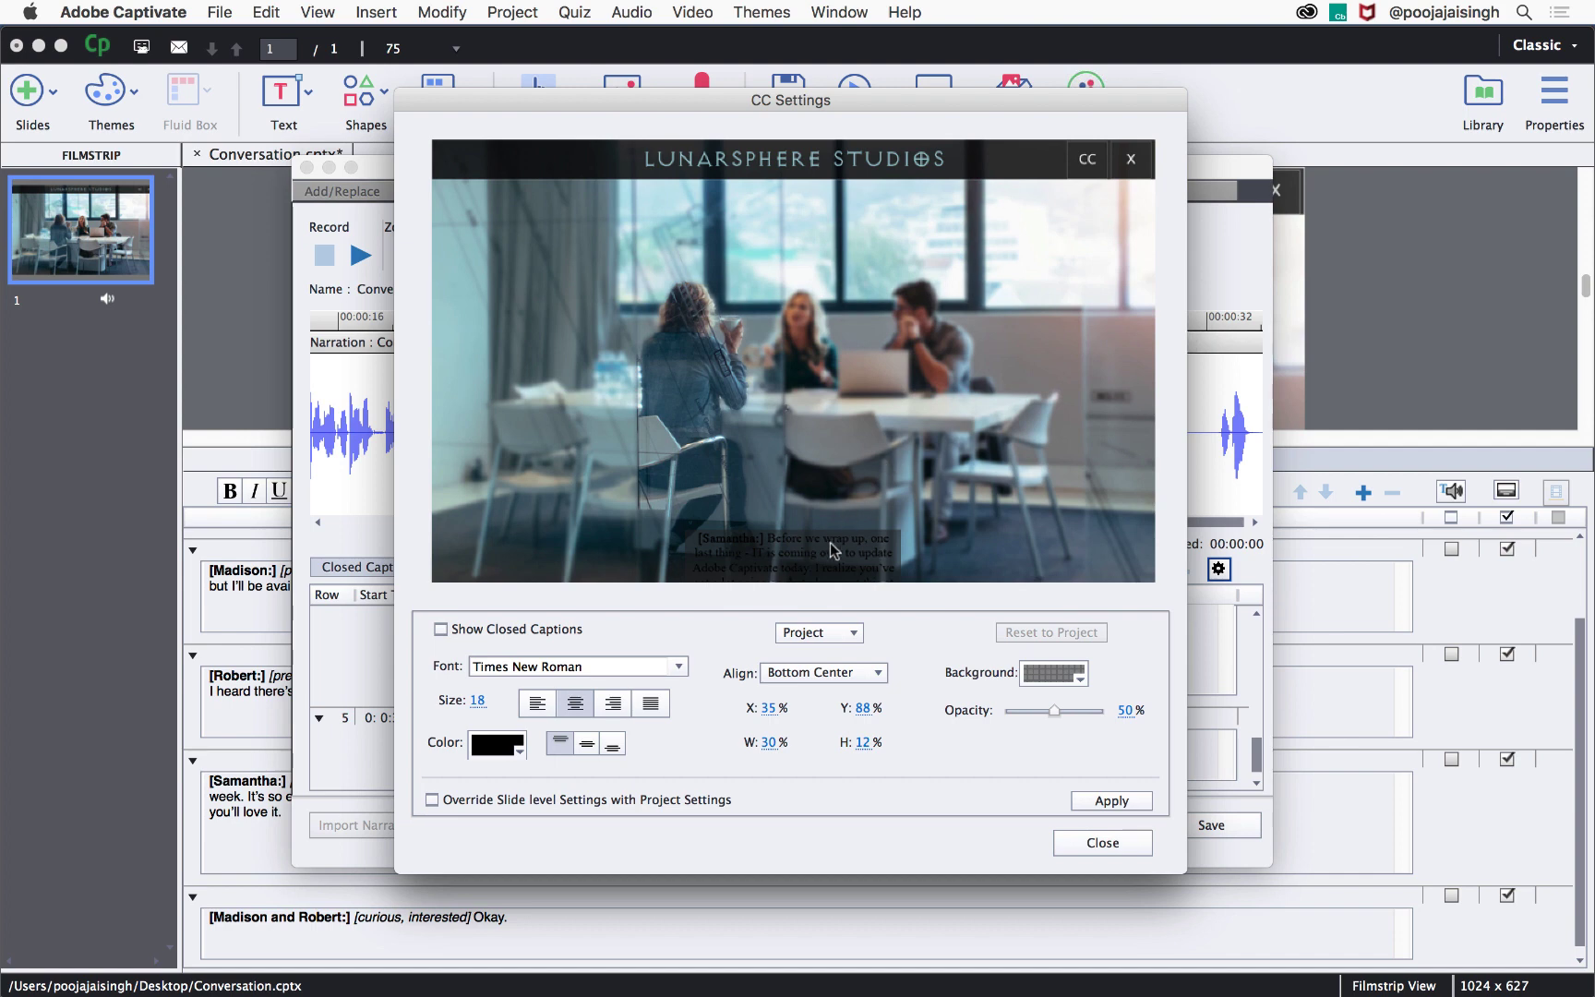
# - Make the caption text white and switch the caption box to Custom alignment
pyautogui.click(517, 749)
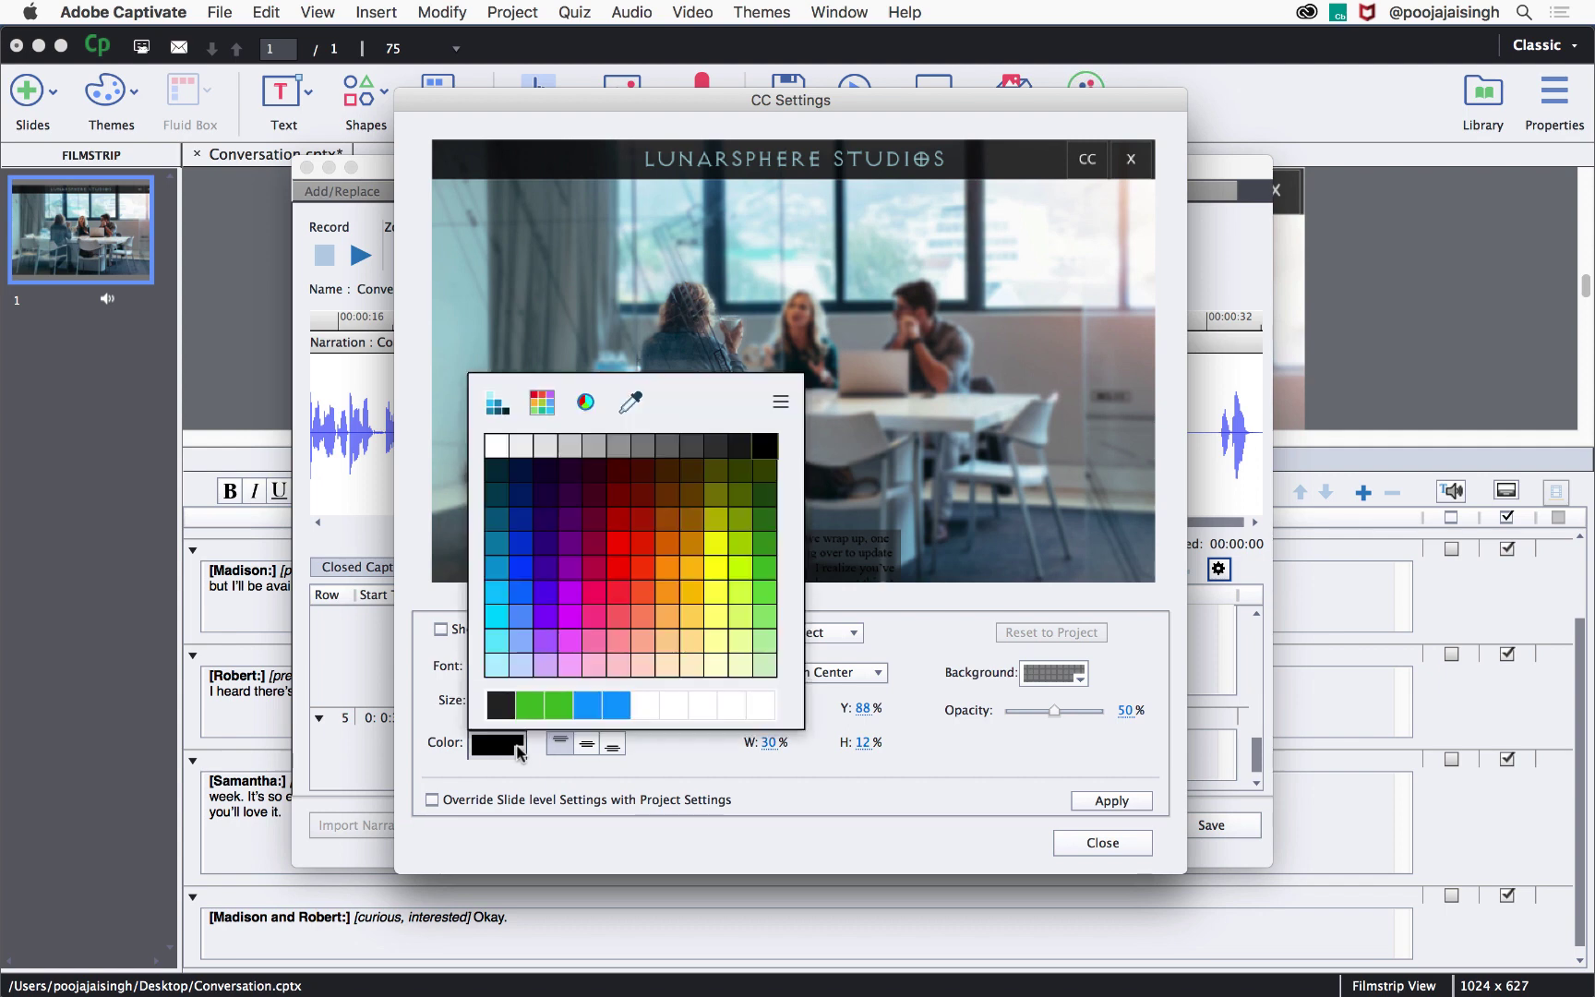
pyautogui.click(497, 447)
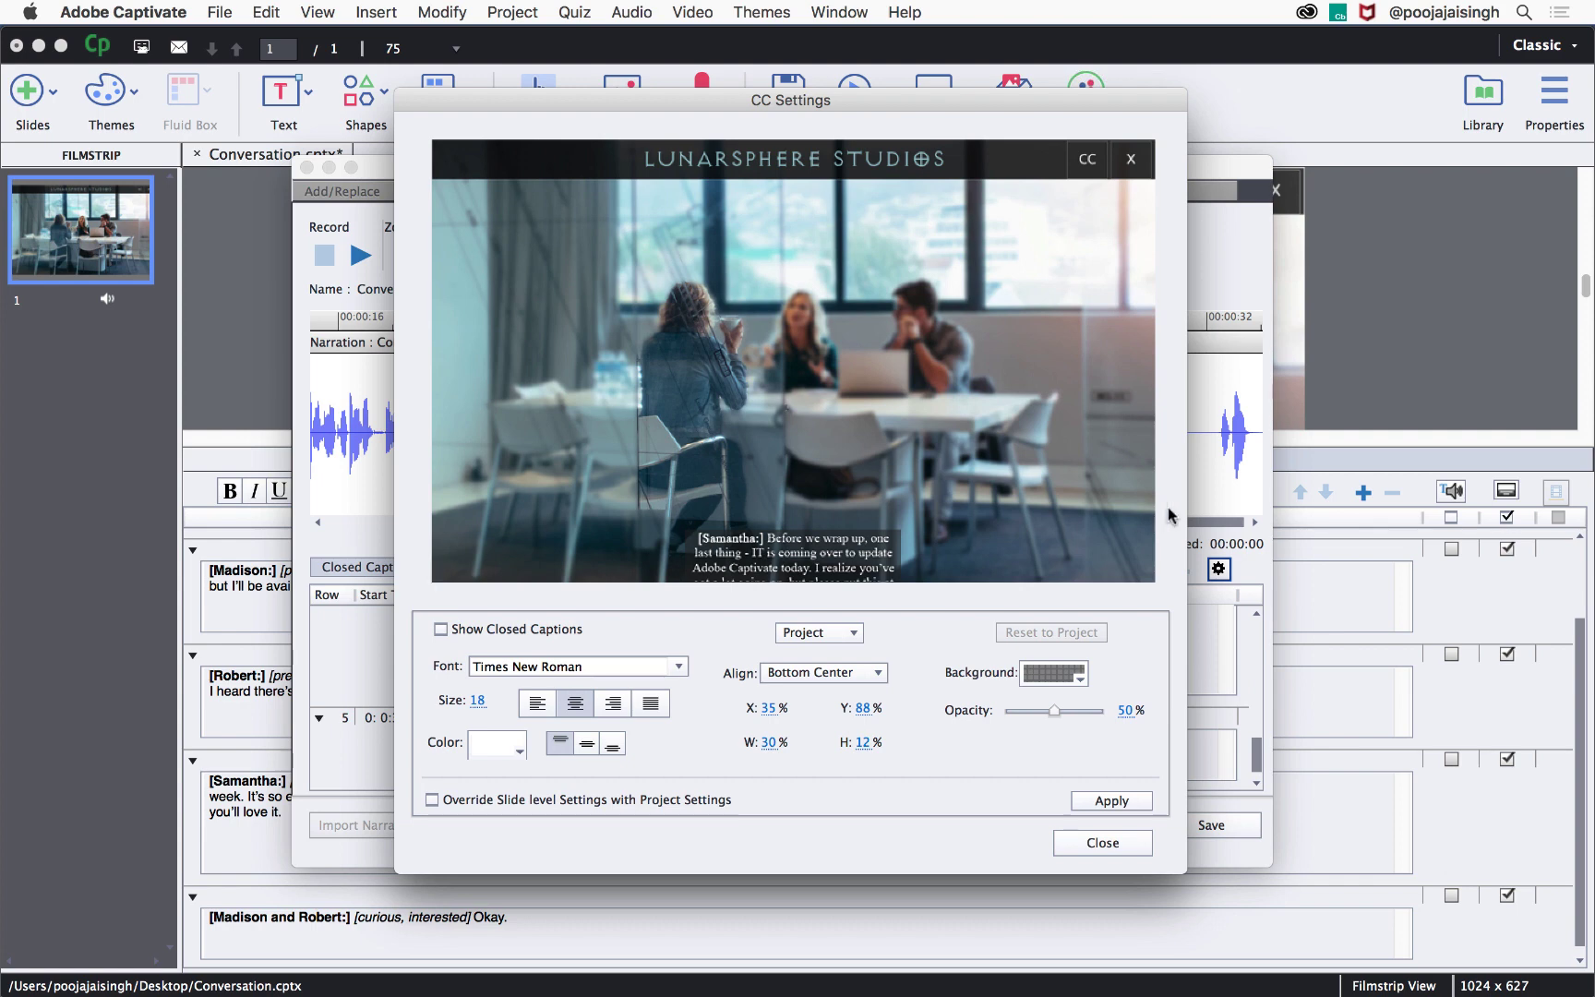
pyautogui.click(881, 671)
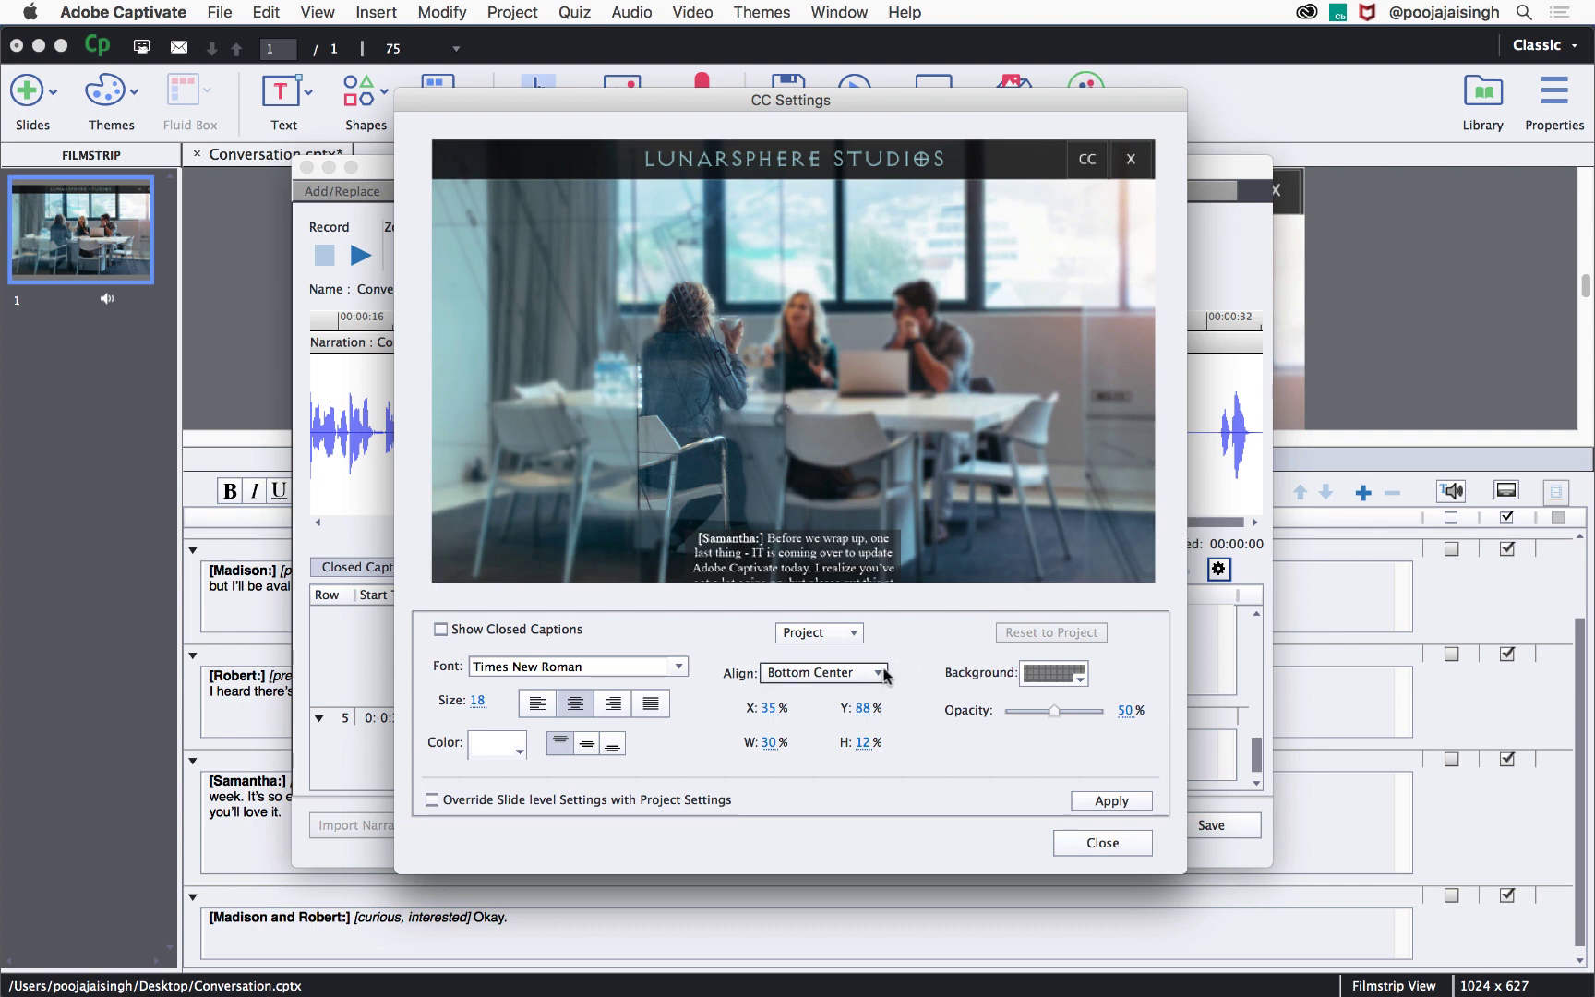
pyautogui.click(828, 916)
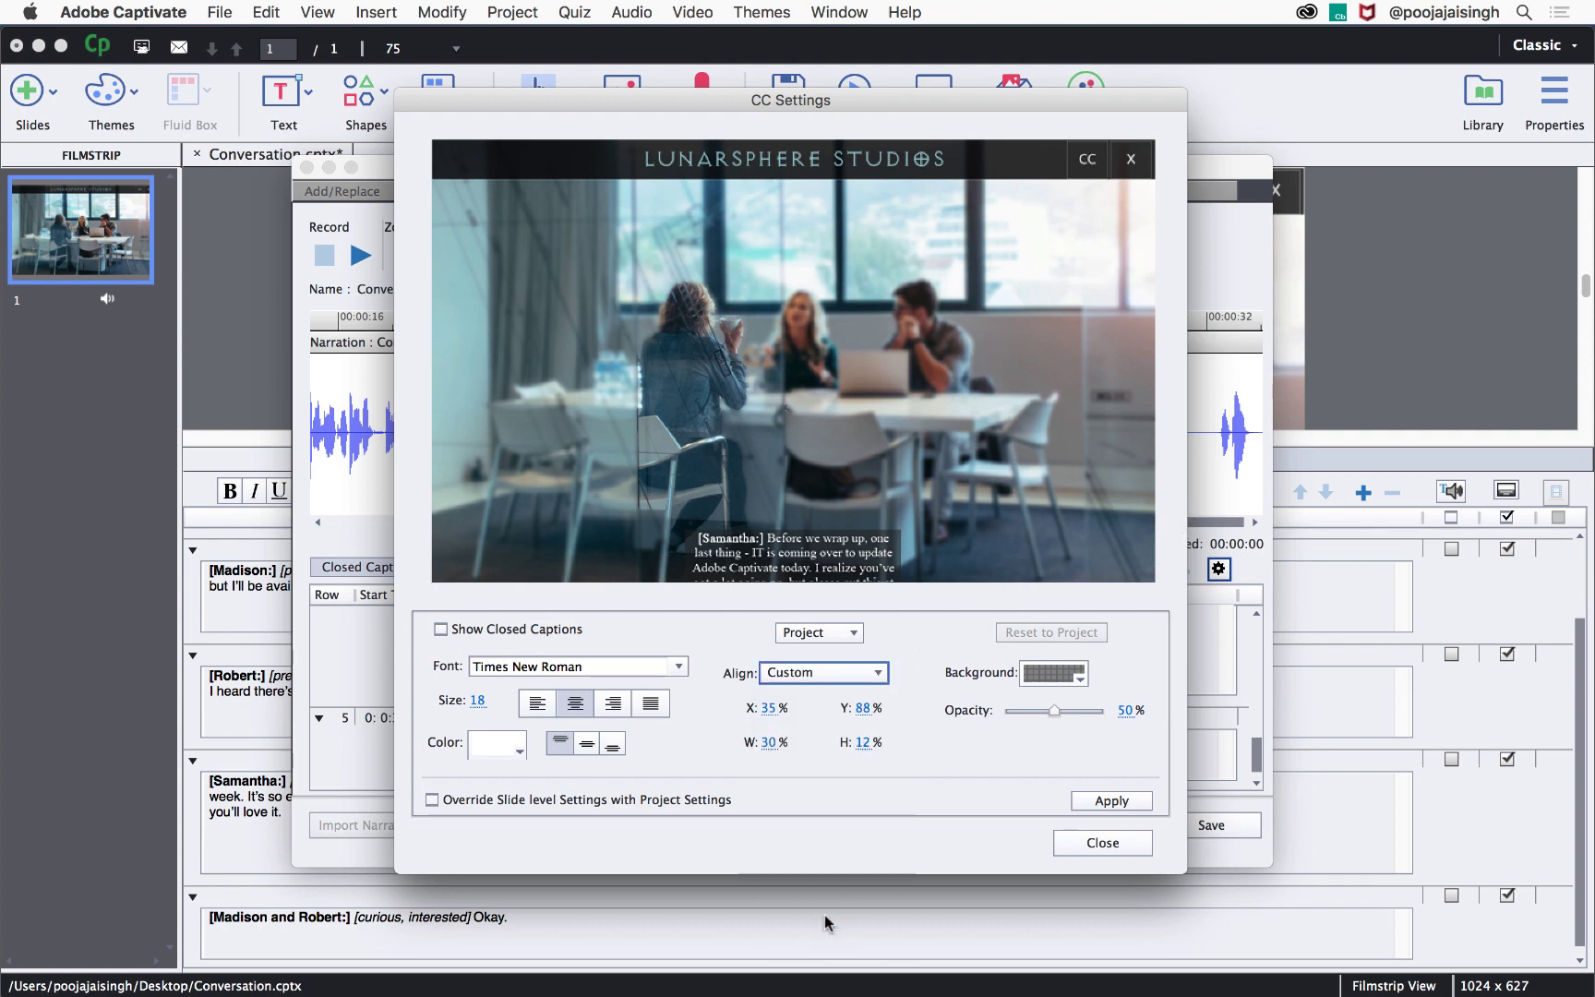
pyautogui.moveTo(734, 542); pyautogui.dragTo(535, 567)
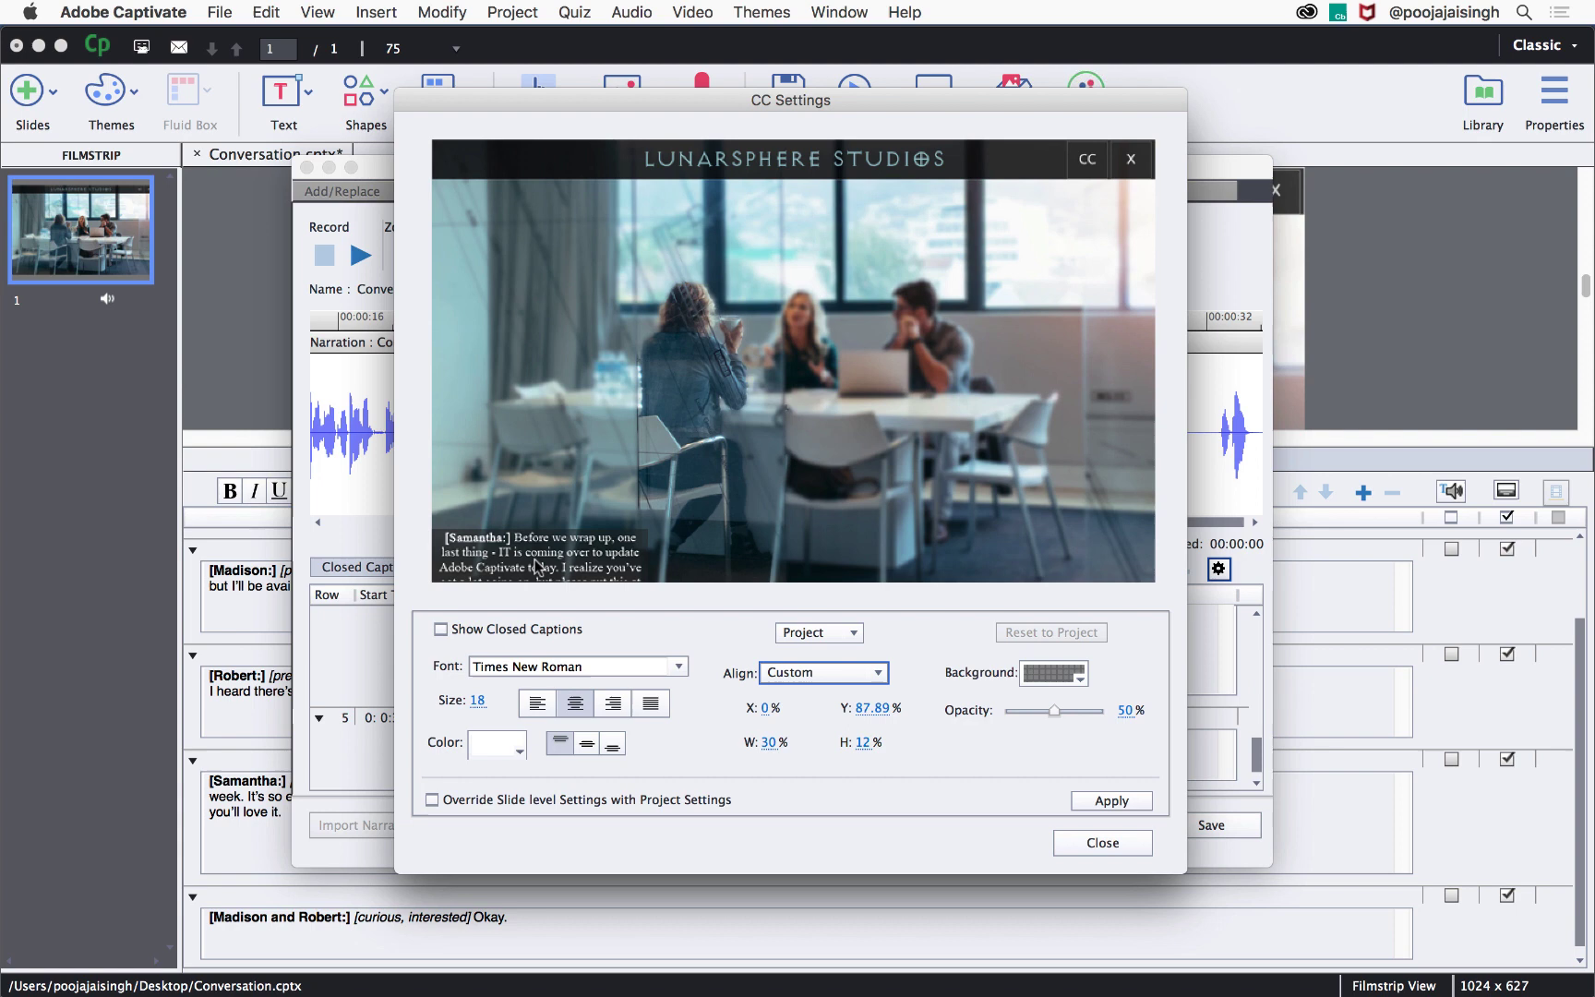
# - Set the caption box width to 100% and height to 10%
pyautogui.click(767, 743)
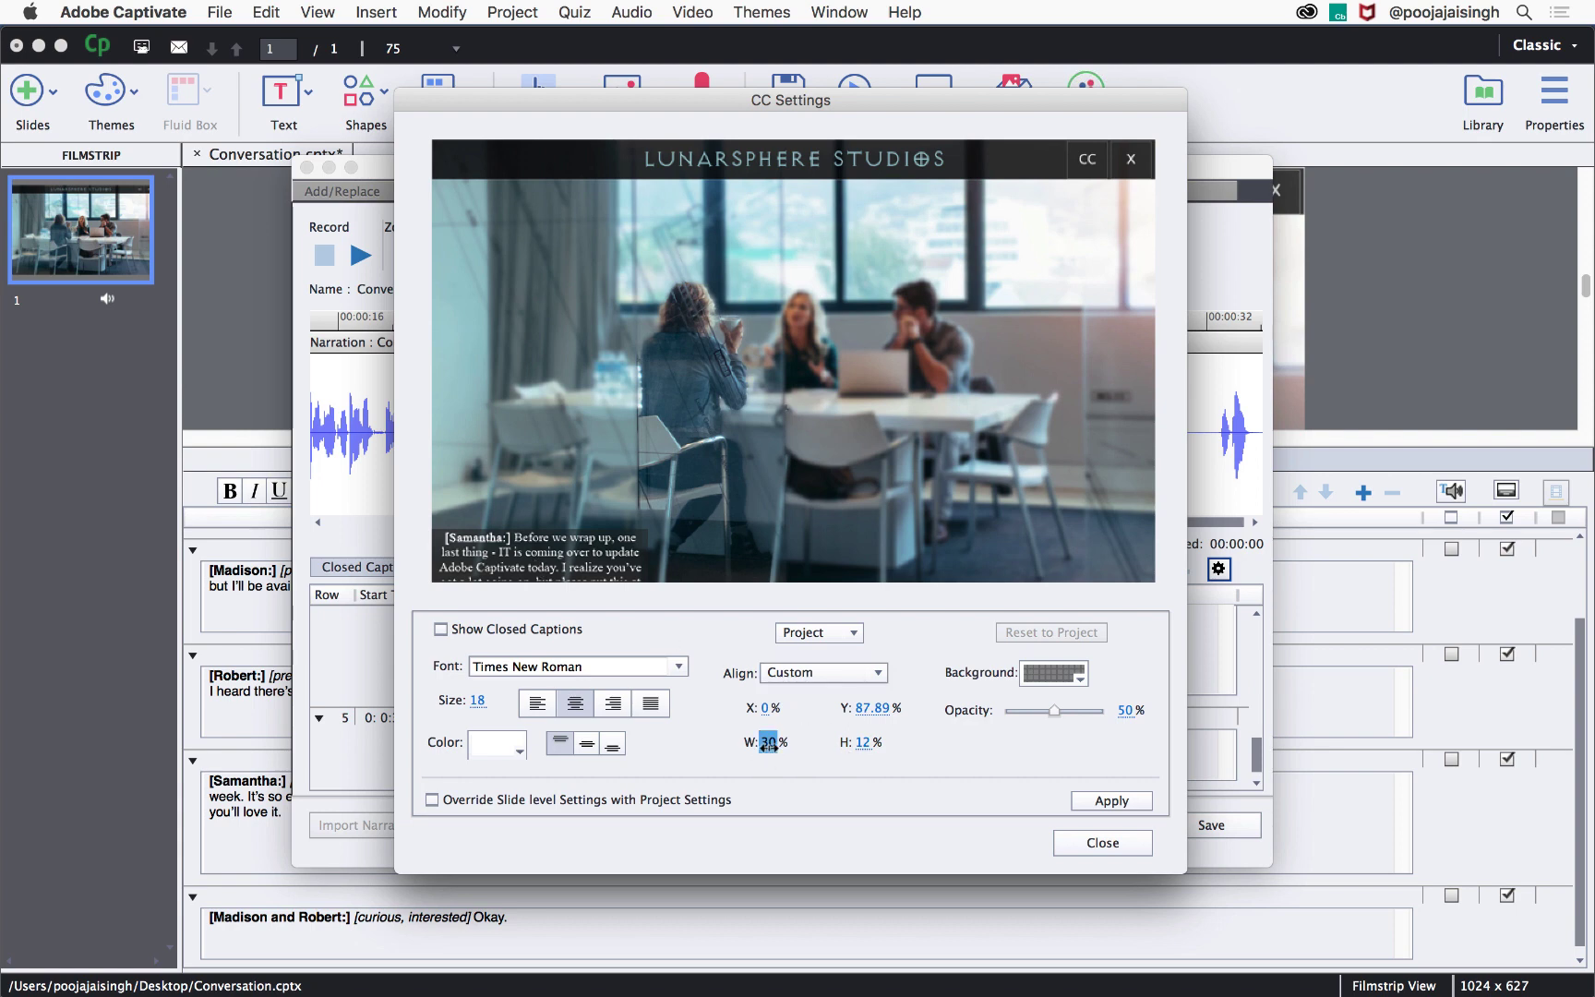
pyautogui.write('100')
pyautogui.press('Return')
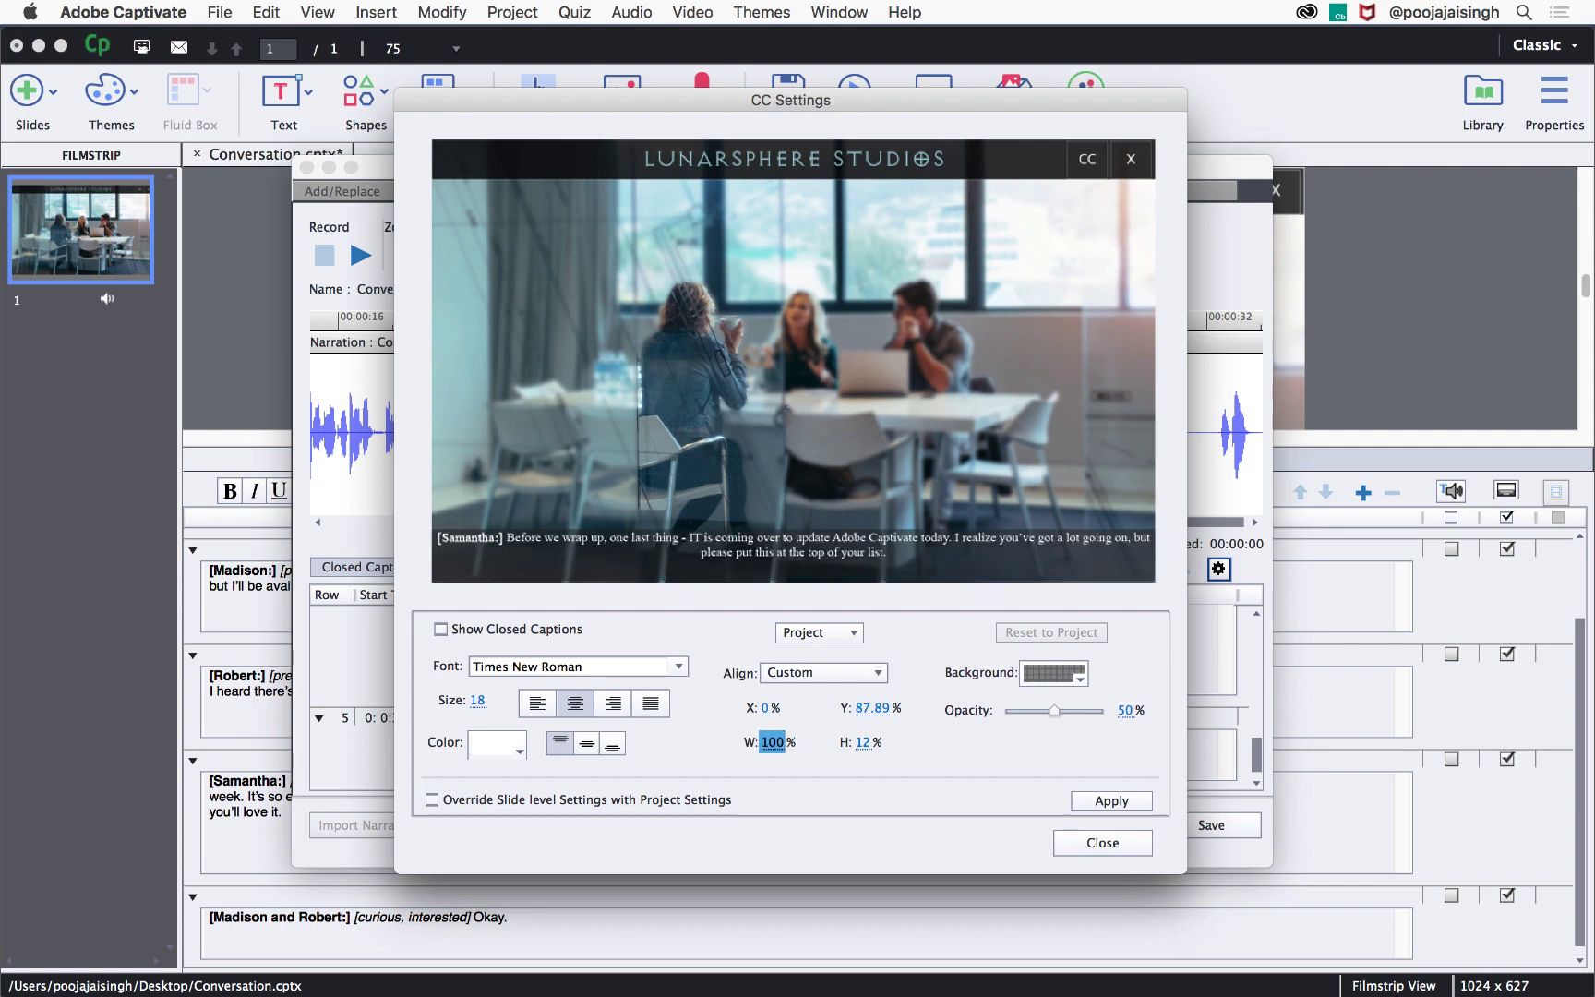
pyautogui.click(863, 742)
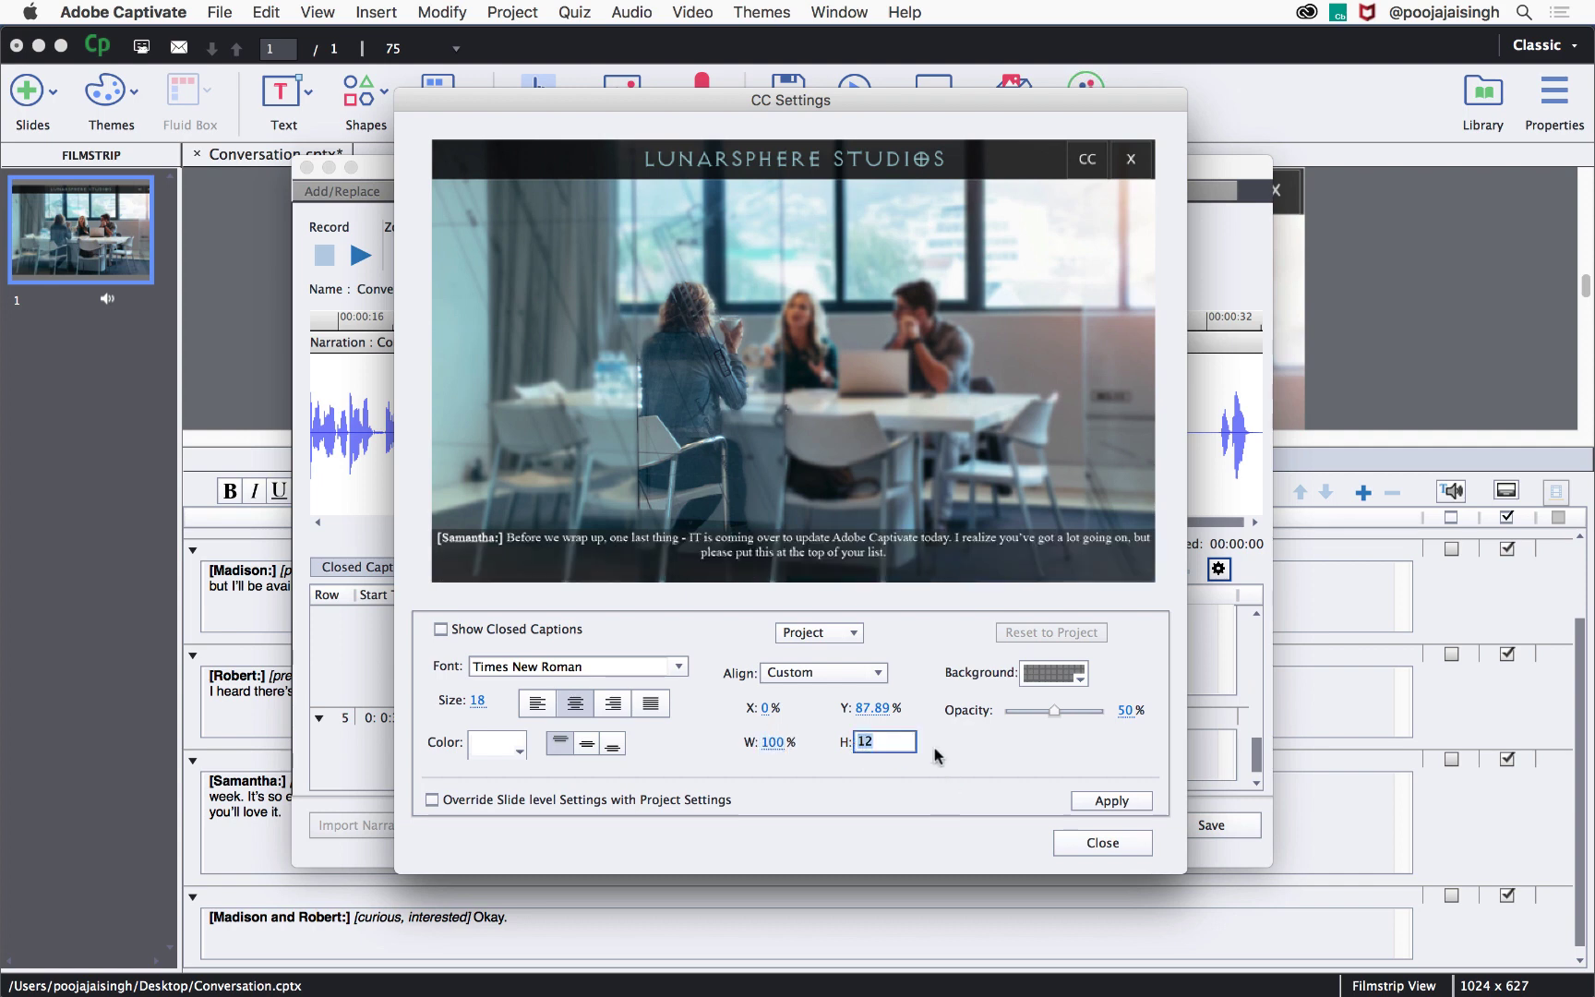
pyautogui.write('10')
pyautogui.press('Return')
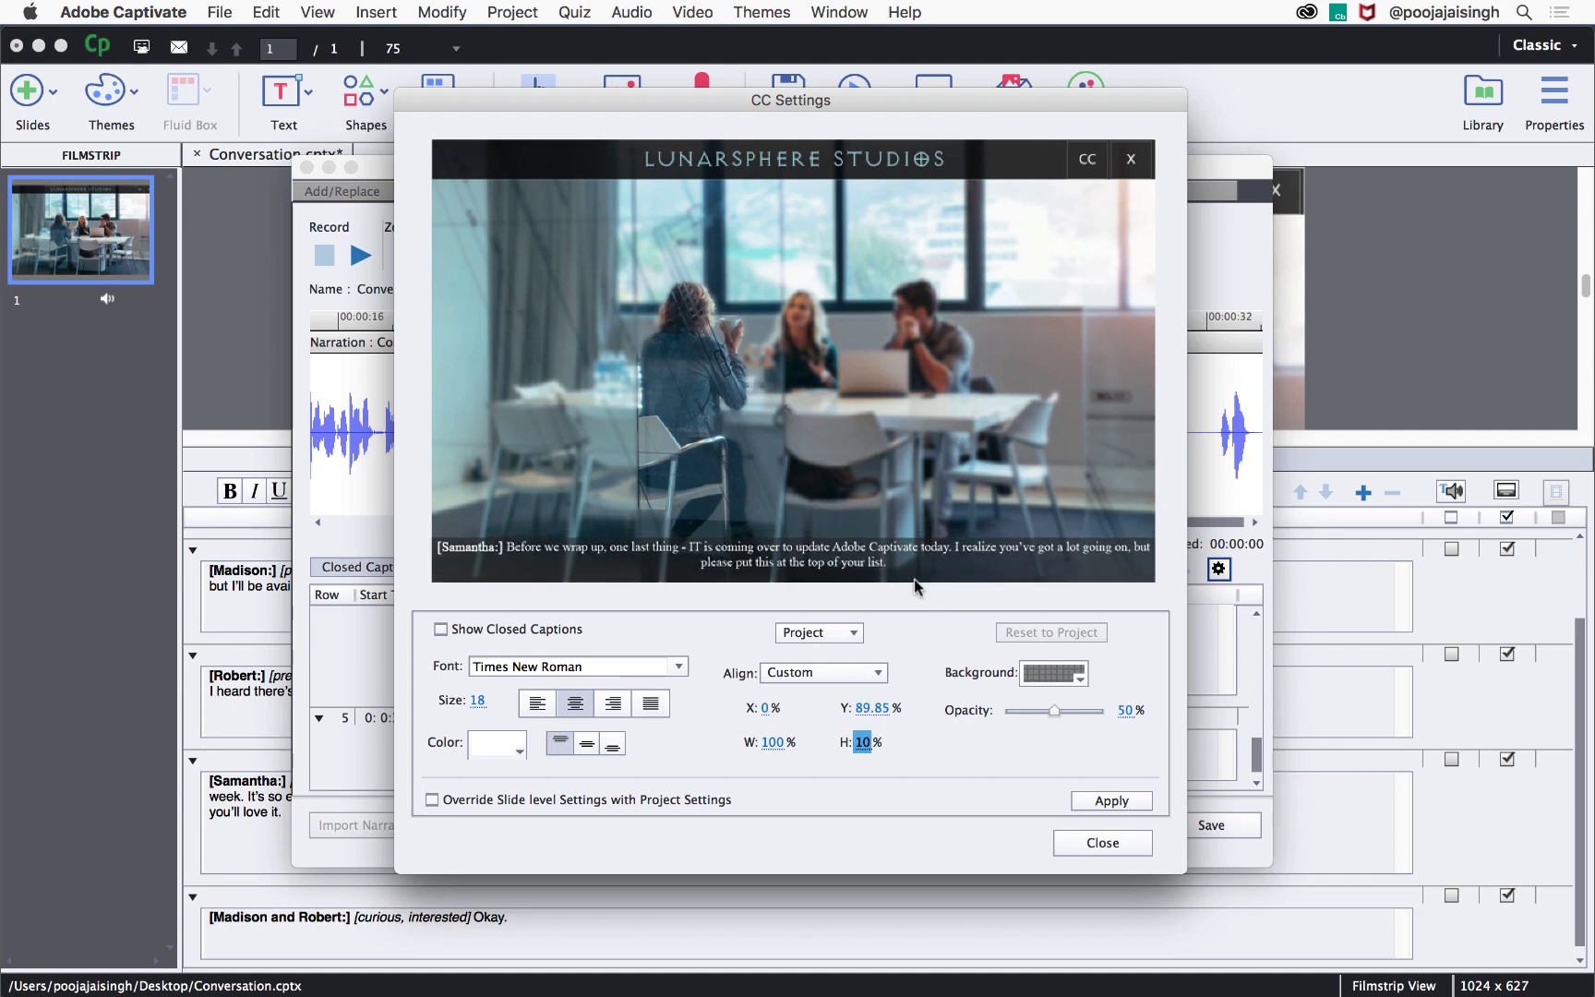
# - Left-align the captions at size 16 in the Nimbus Sans Extd font
pyautogui.click(536, 703)
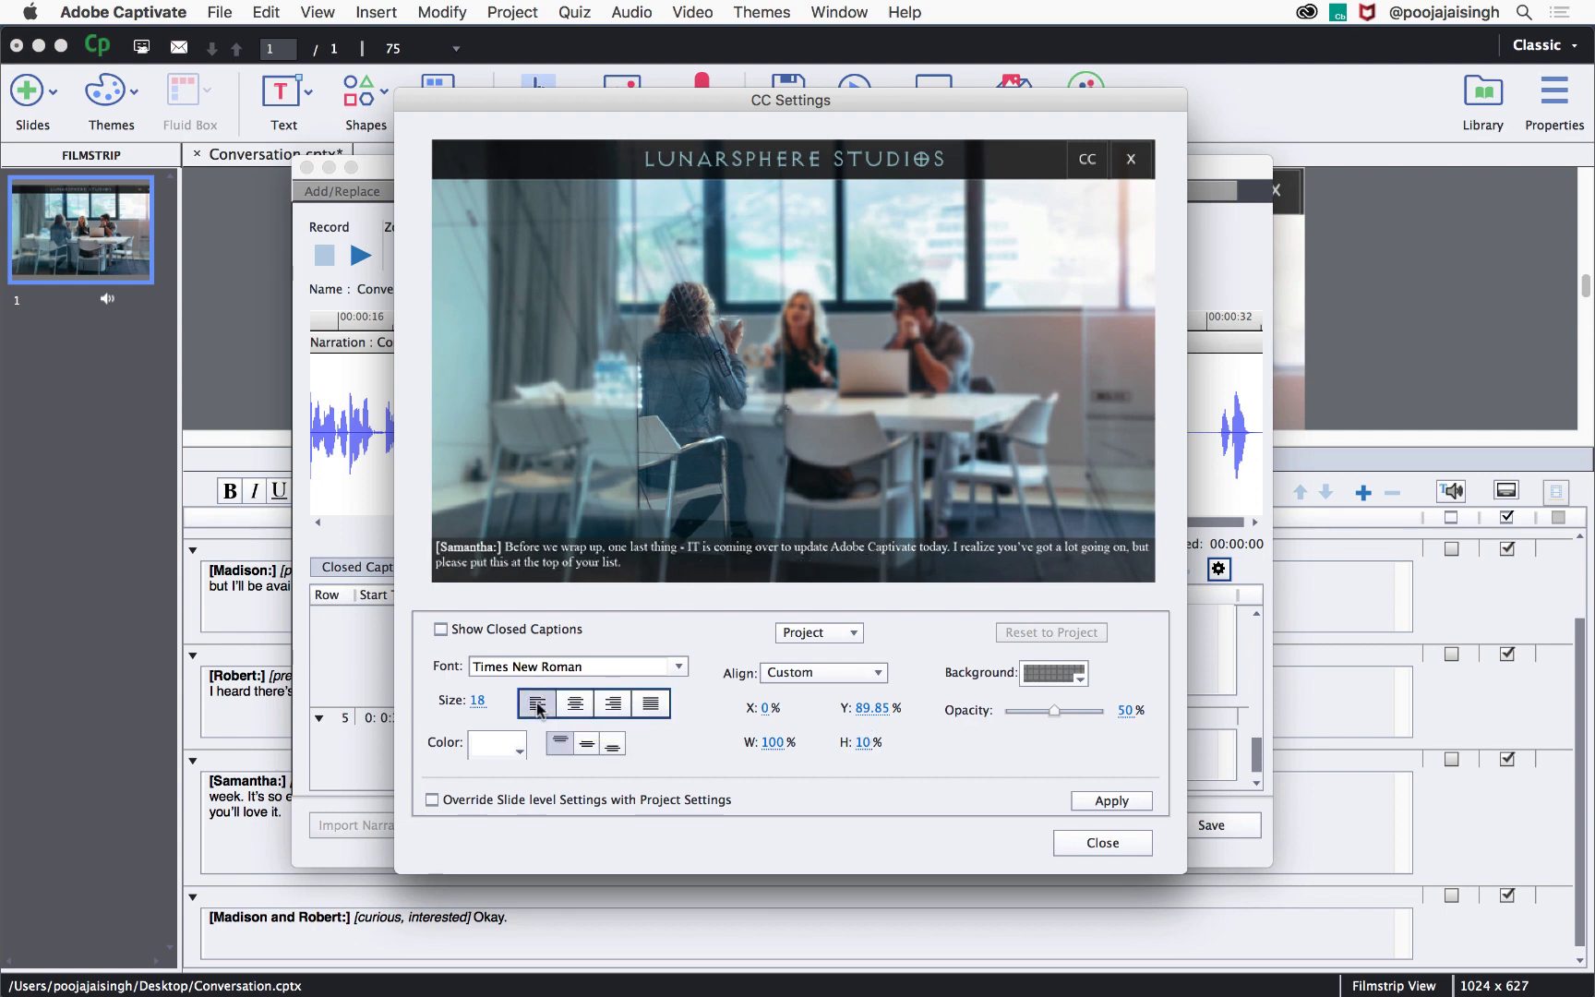
pyautogui.click(477, 700)
pyautogui.write('16')
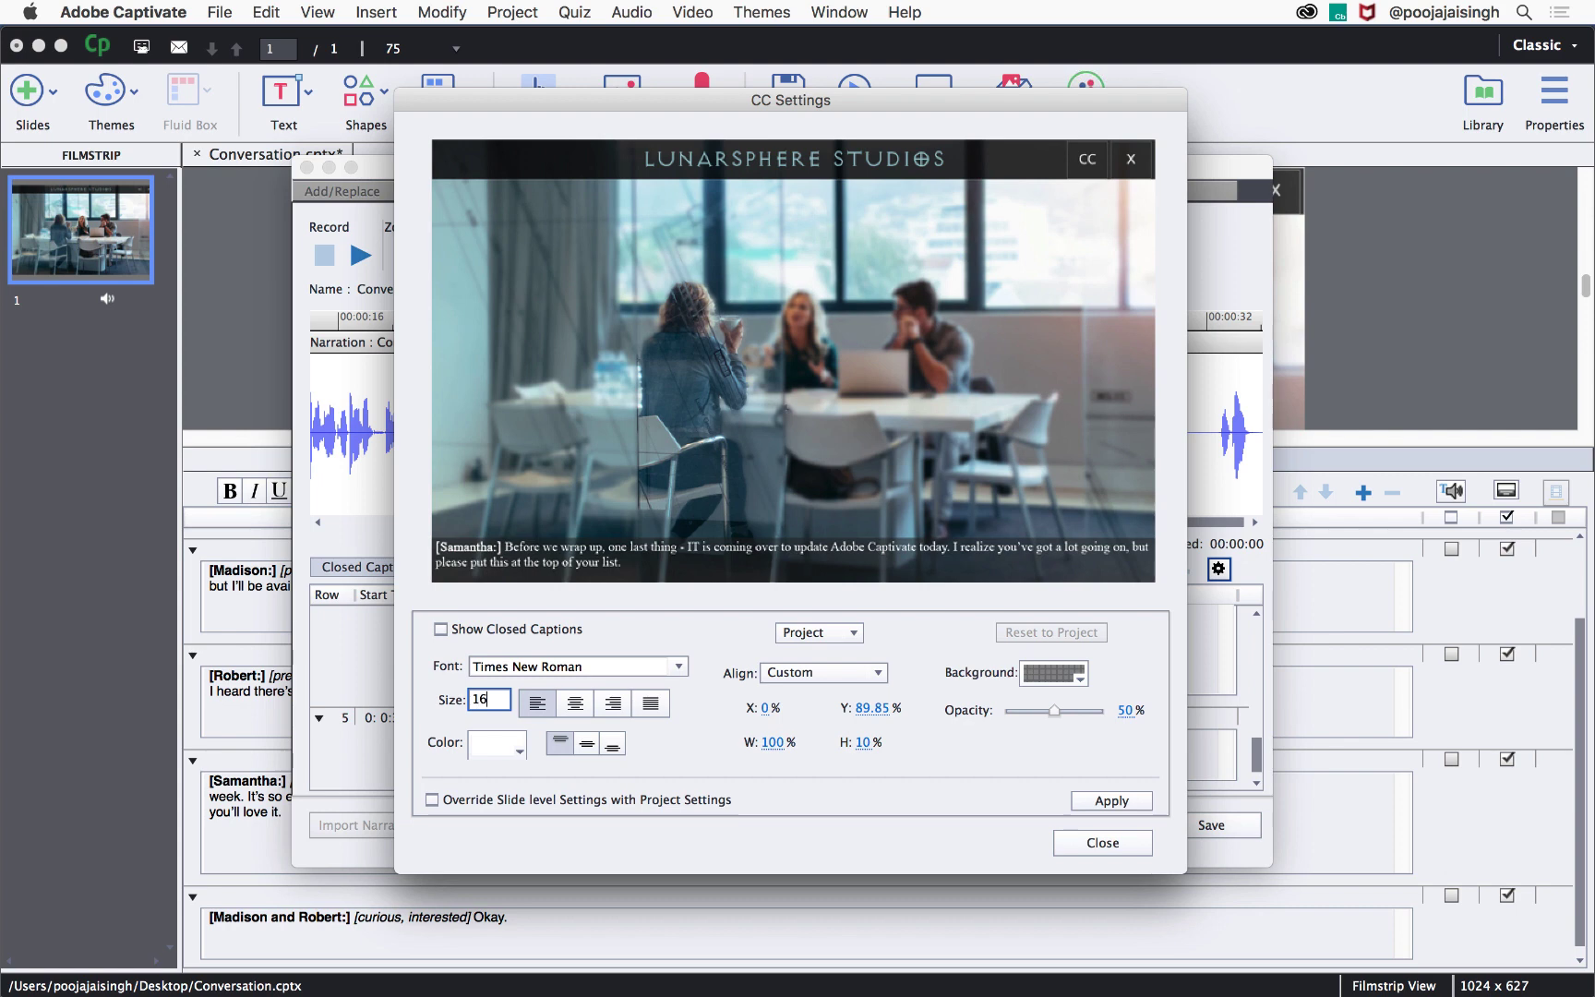
pyautogui.press('Return')
pyautogui.click(678, 666)
pyautogui.moveTo(782, 628); pyautogui.dragTo(542, 355)
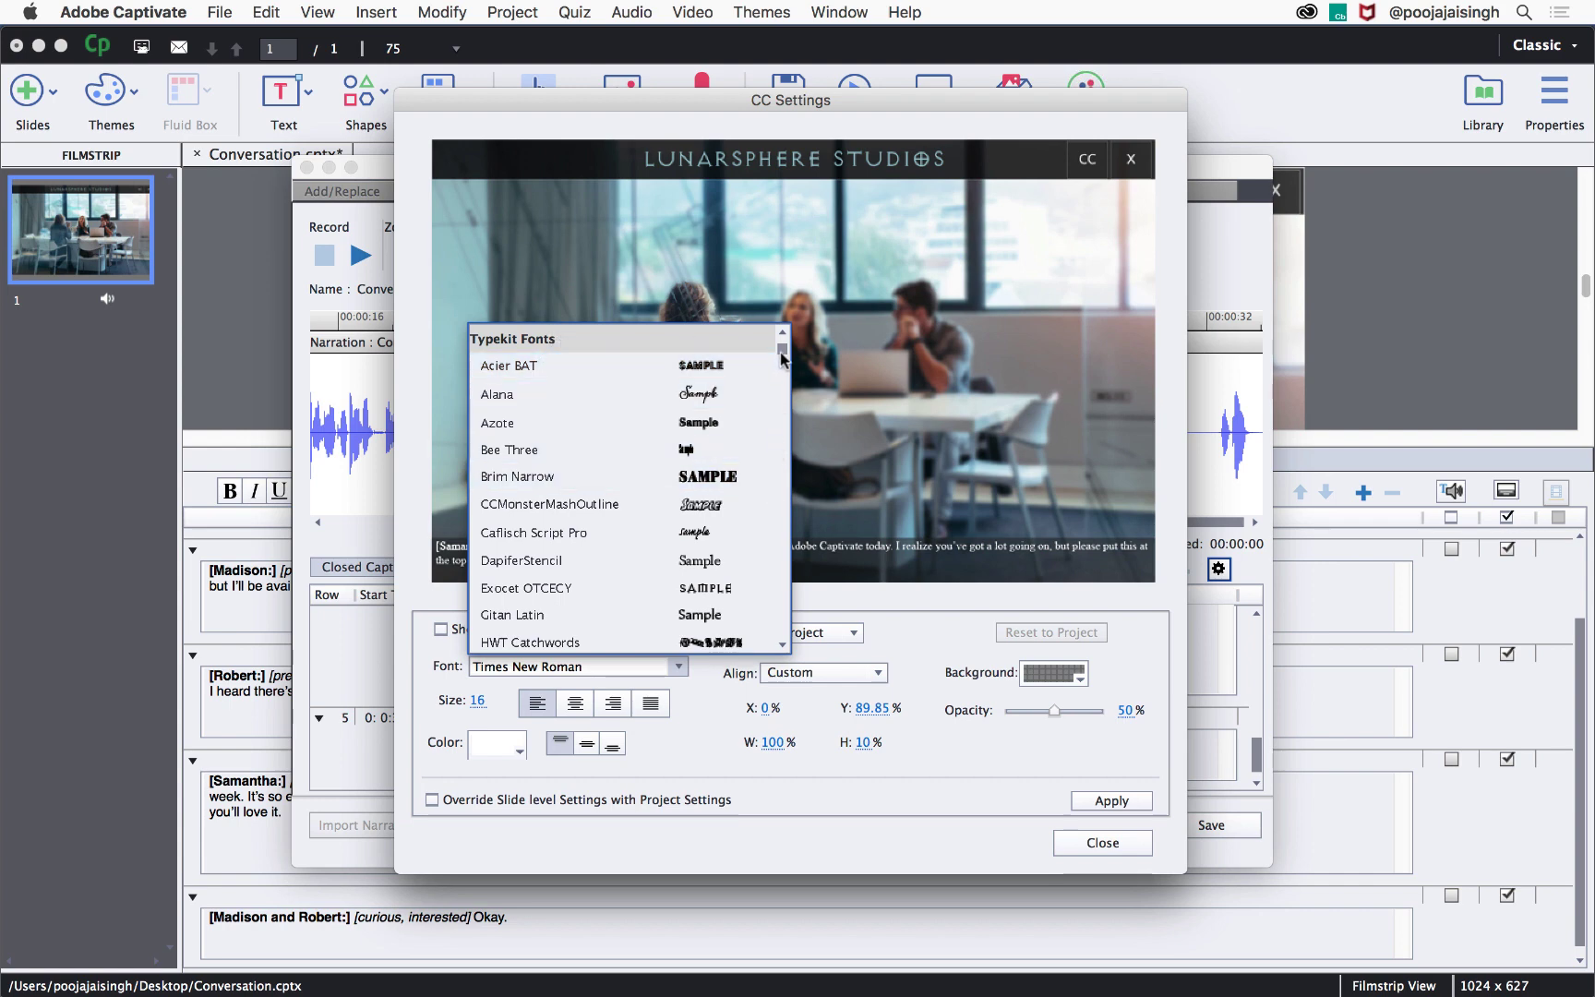
pyautogui.moveTo(781, 353); pyautogui.dragTo(784, 378)
pyautogui.click(535, 609)
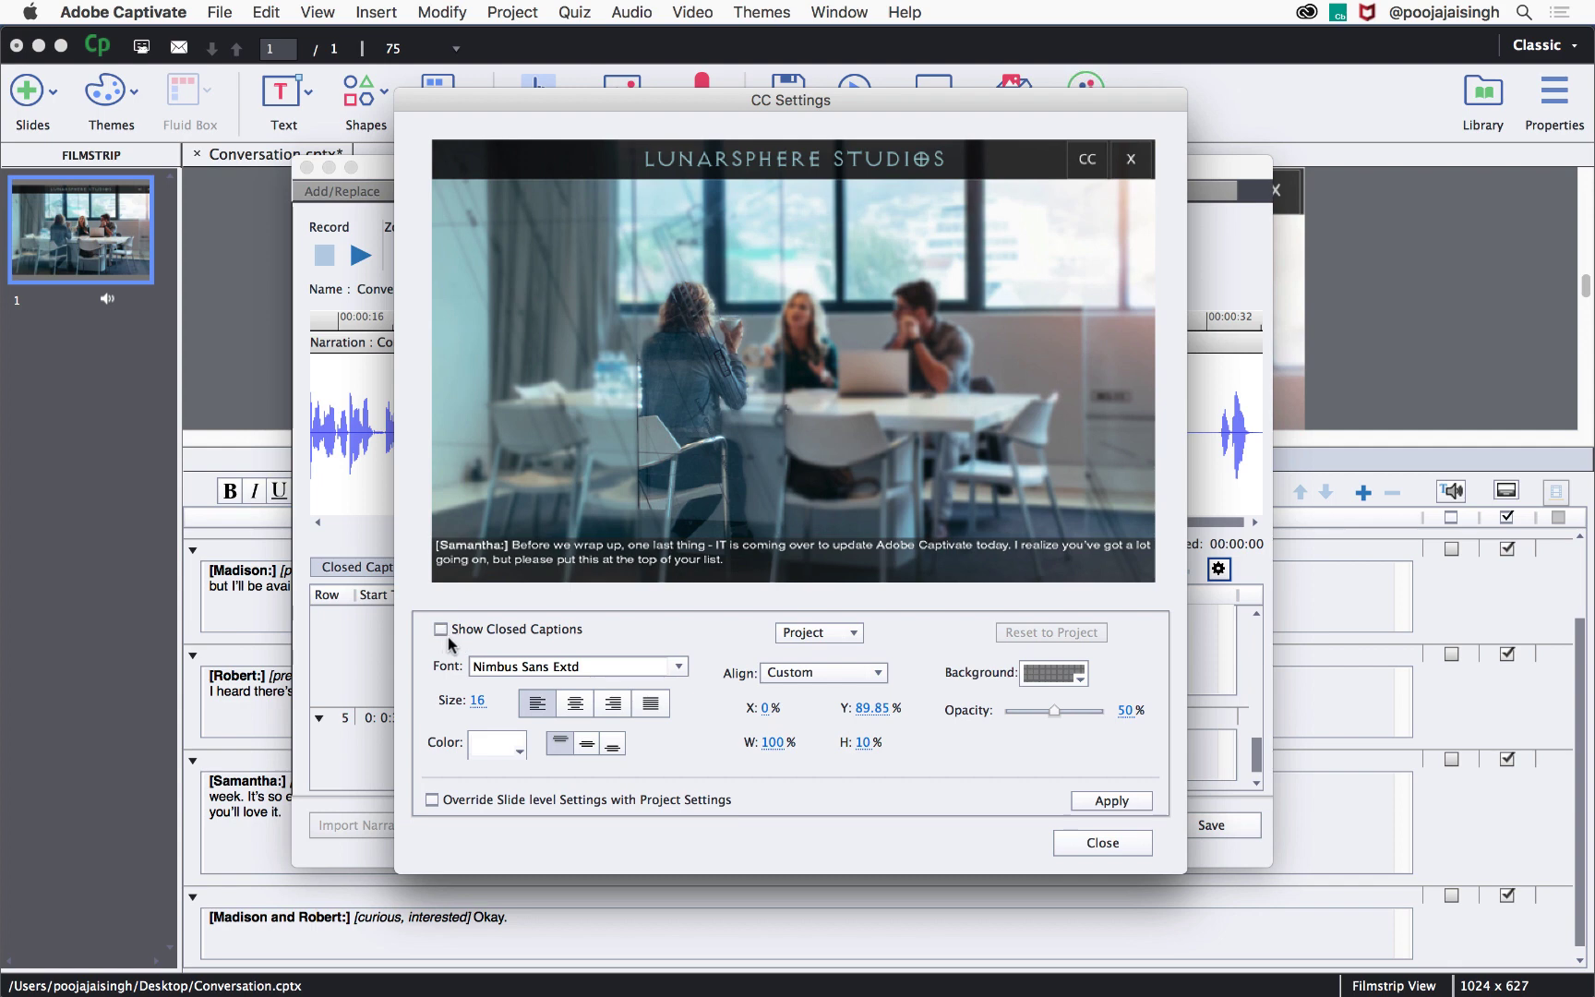
# - Apply the caption styling, close CC Settings and Slide Audio, and save the changes
pyautogui.click(1148, 799)
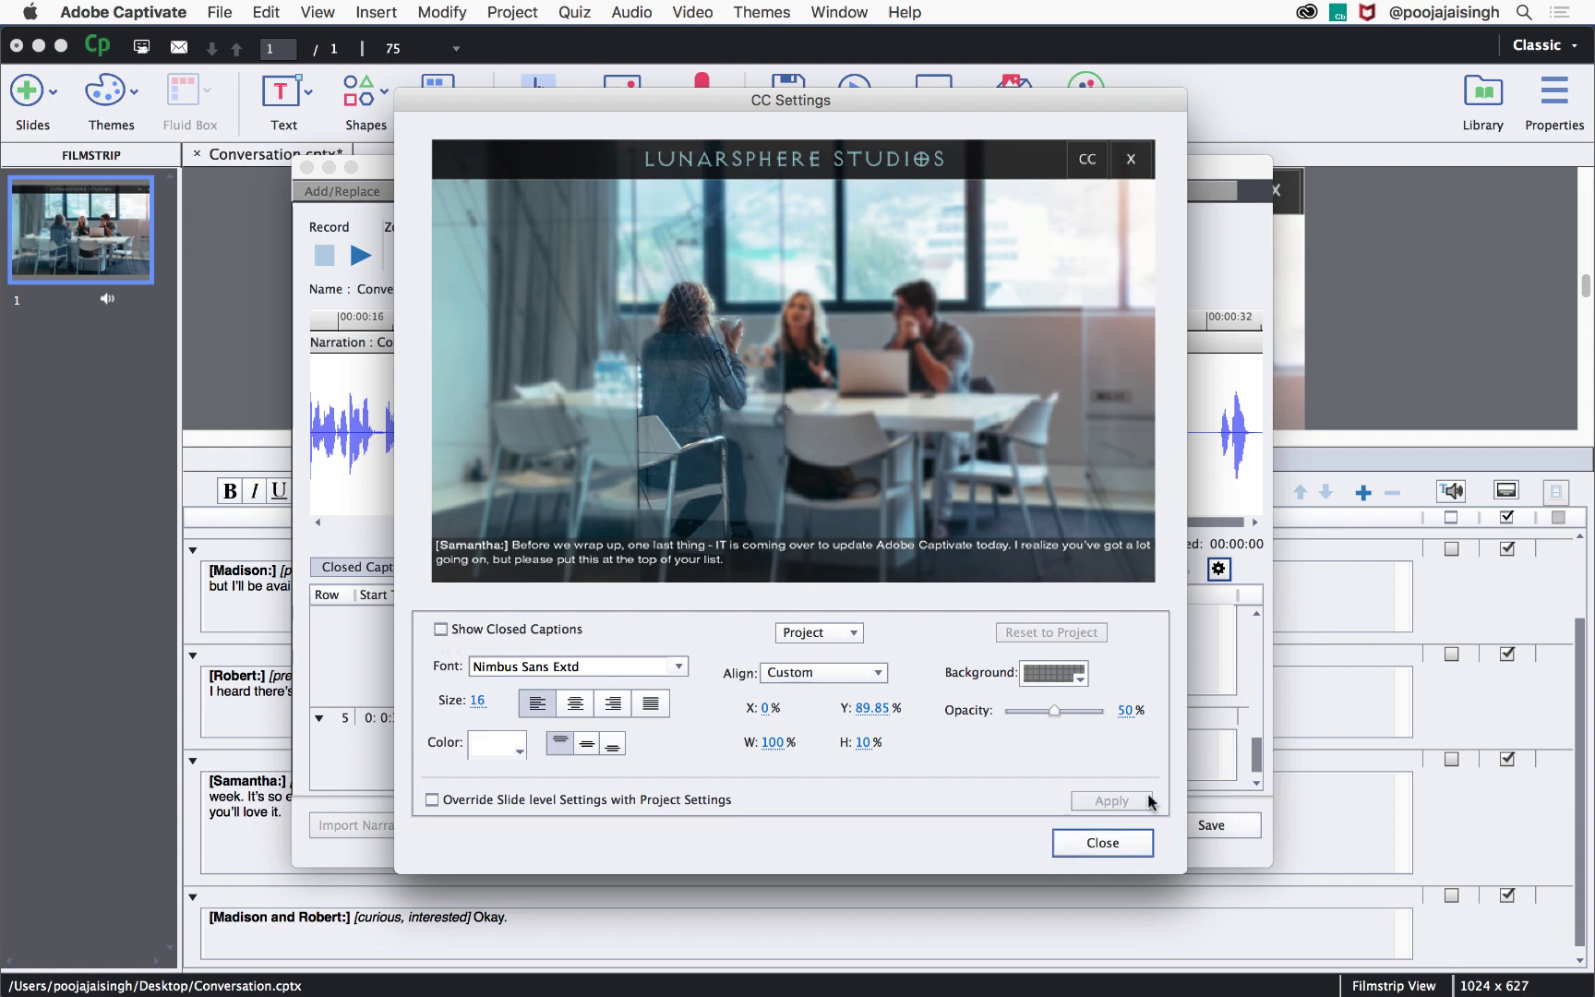
pyautogui.click(1107, 842)
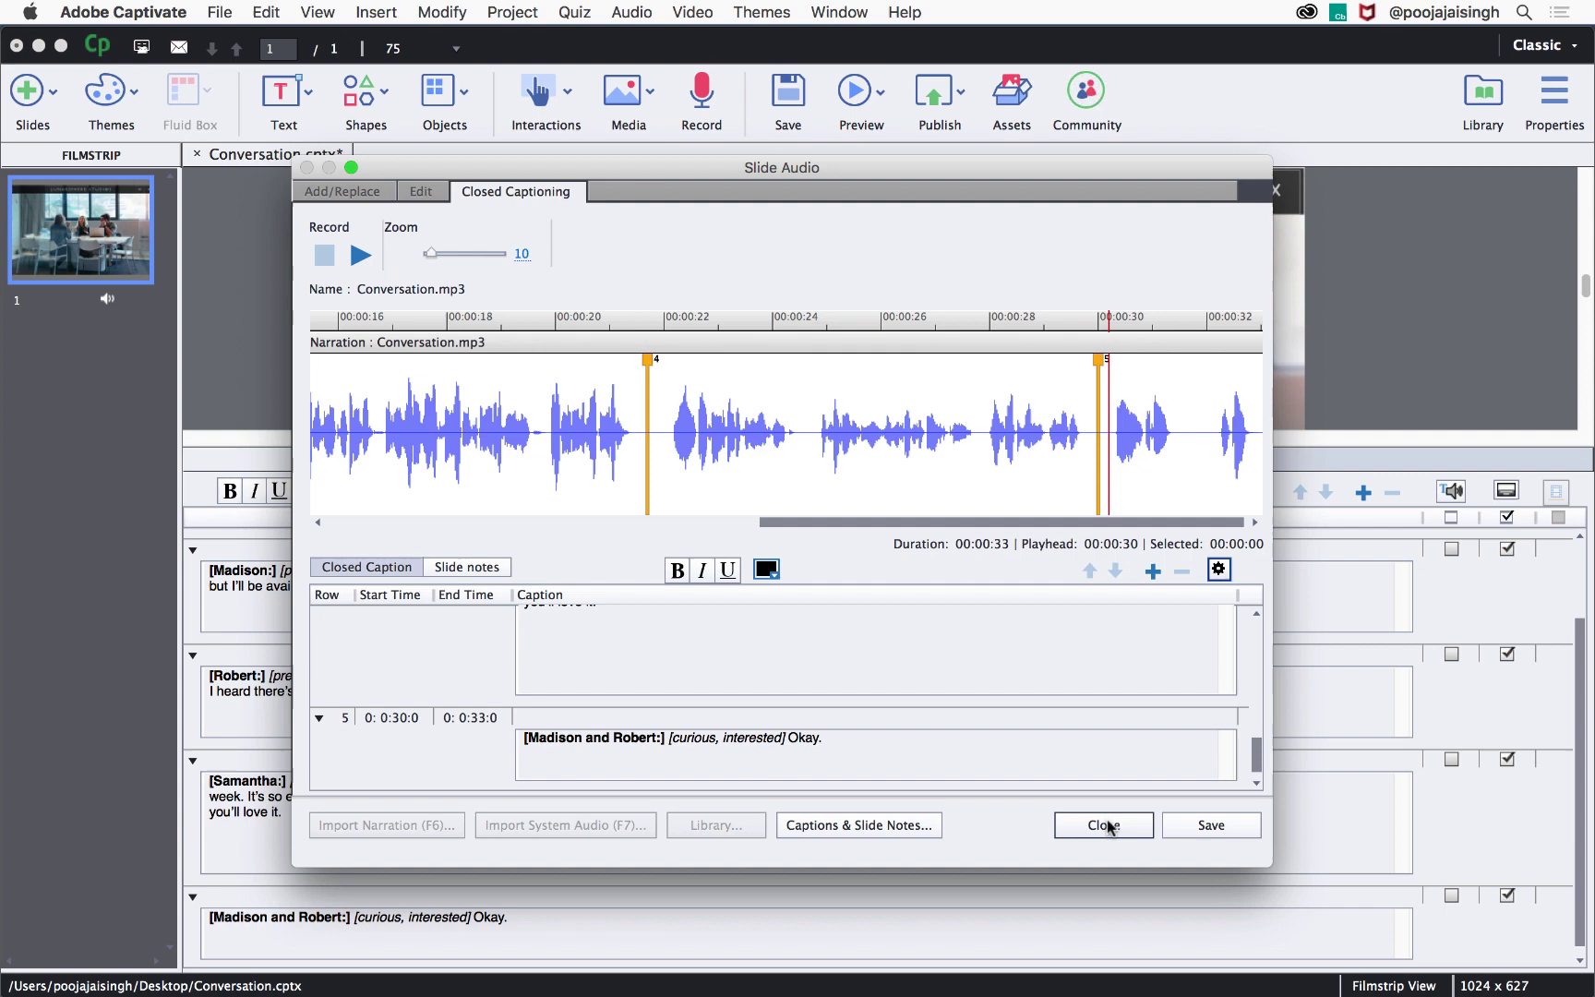
pyautogui.click(1106, 825)
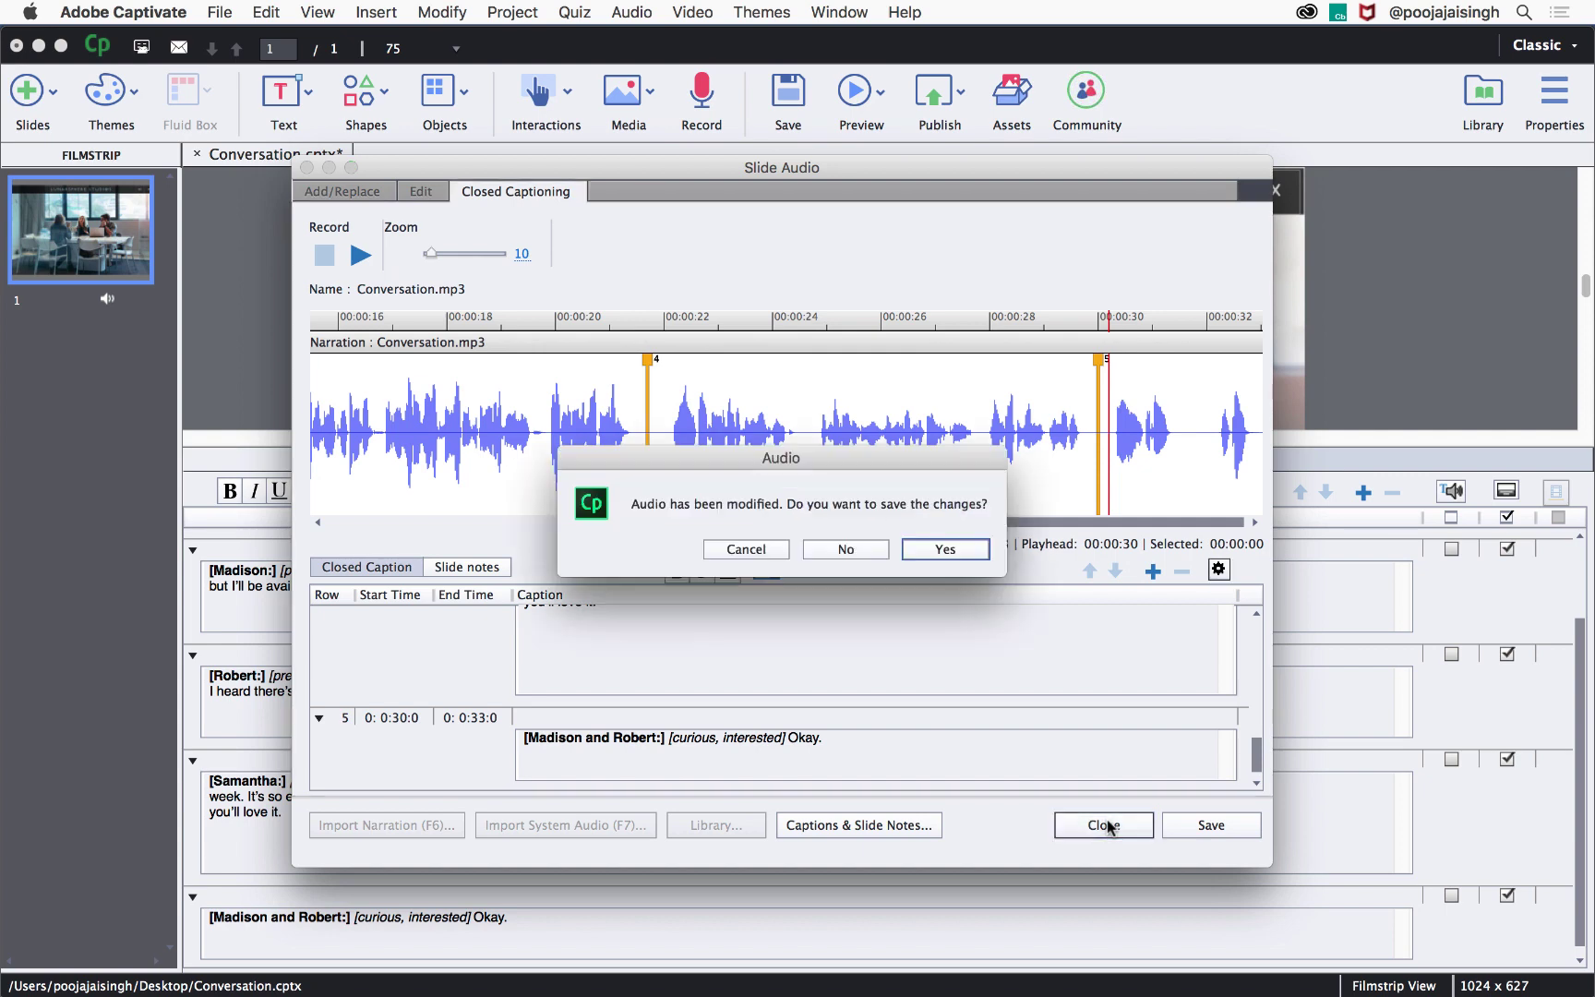
pyautogui.click(945, 549)
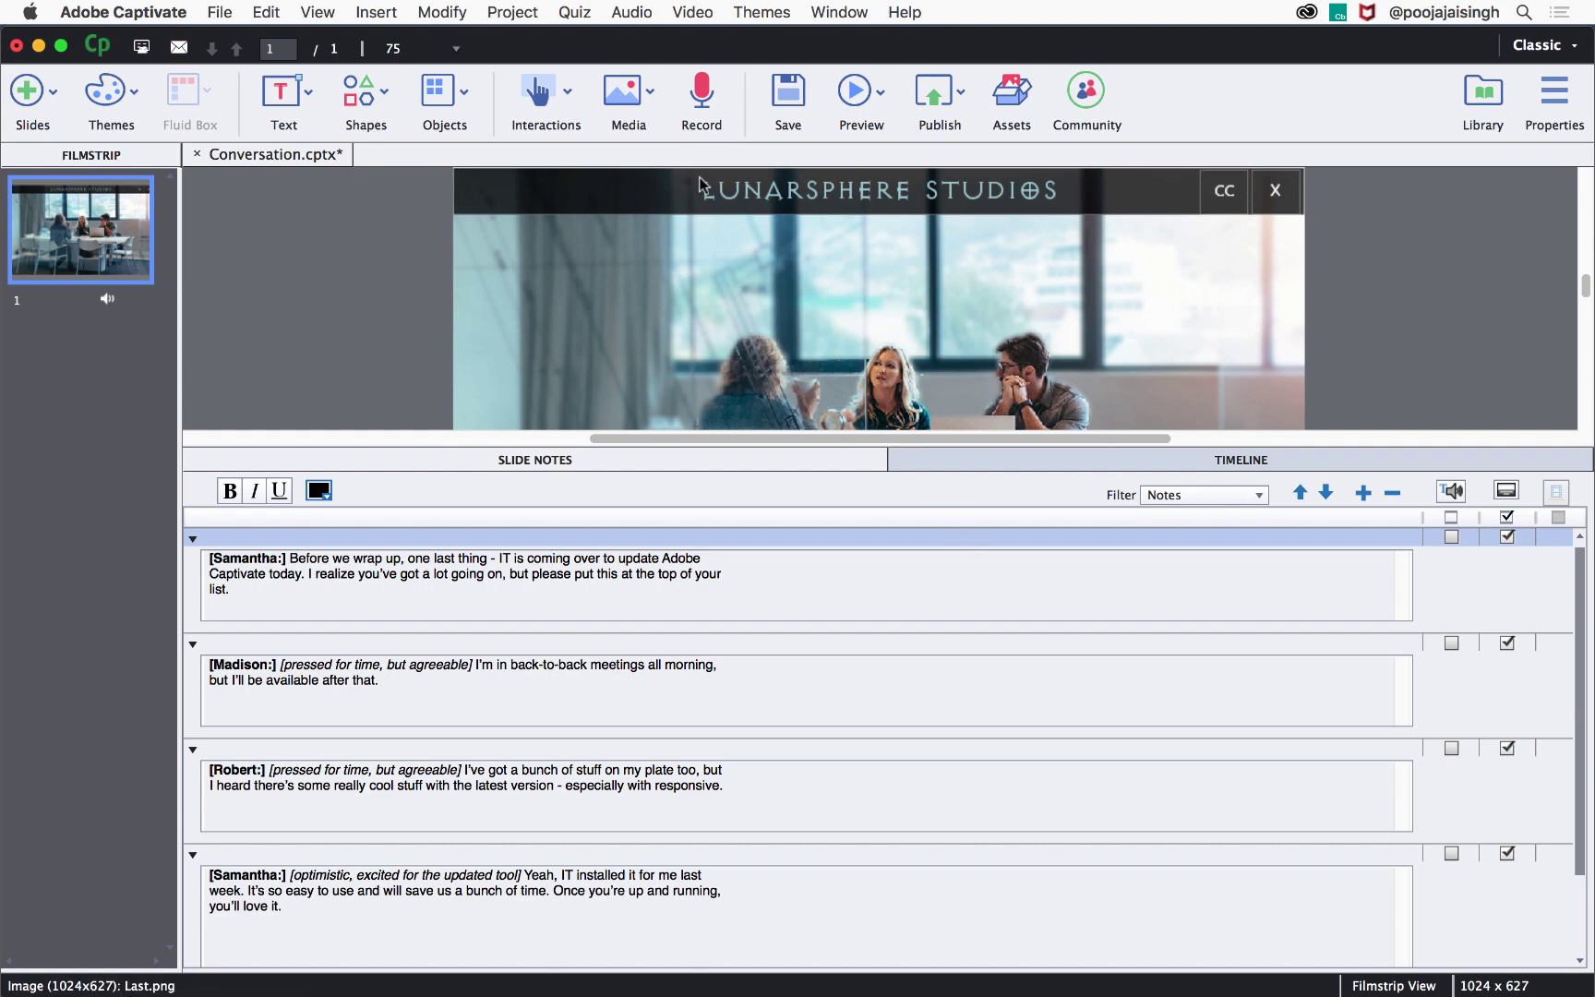
# - Add a Closed Captioning button to the playbar in the Skin Editor
pyautogui.click(531, 15)
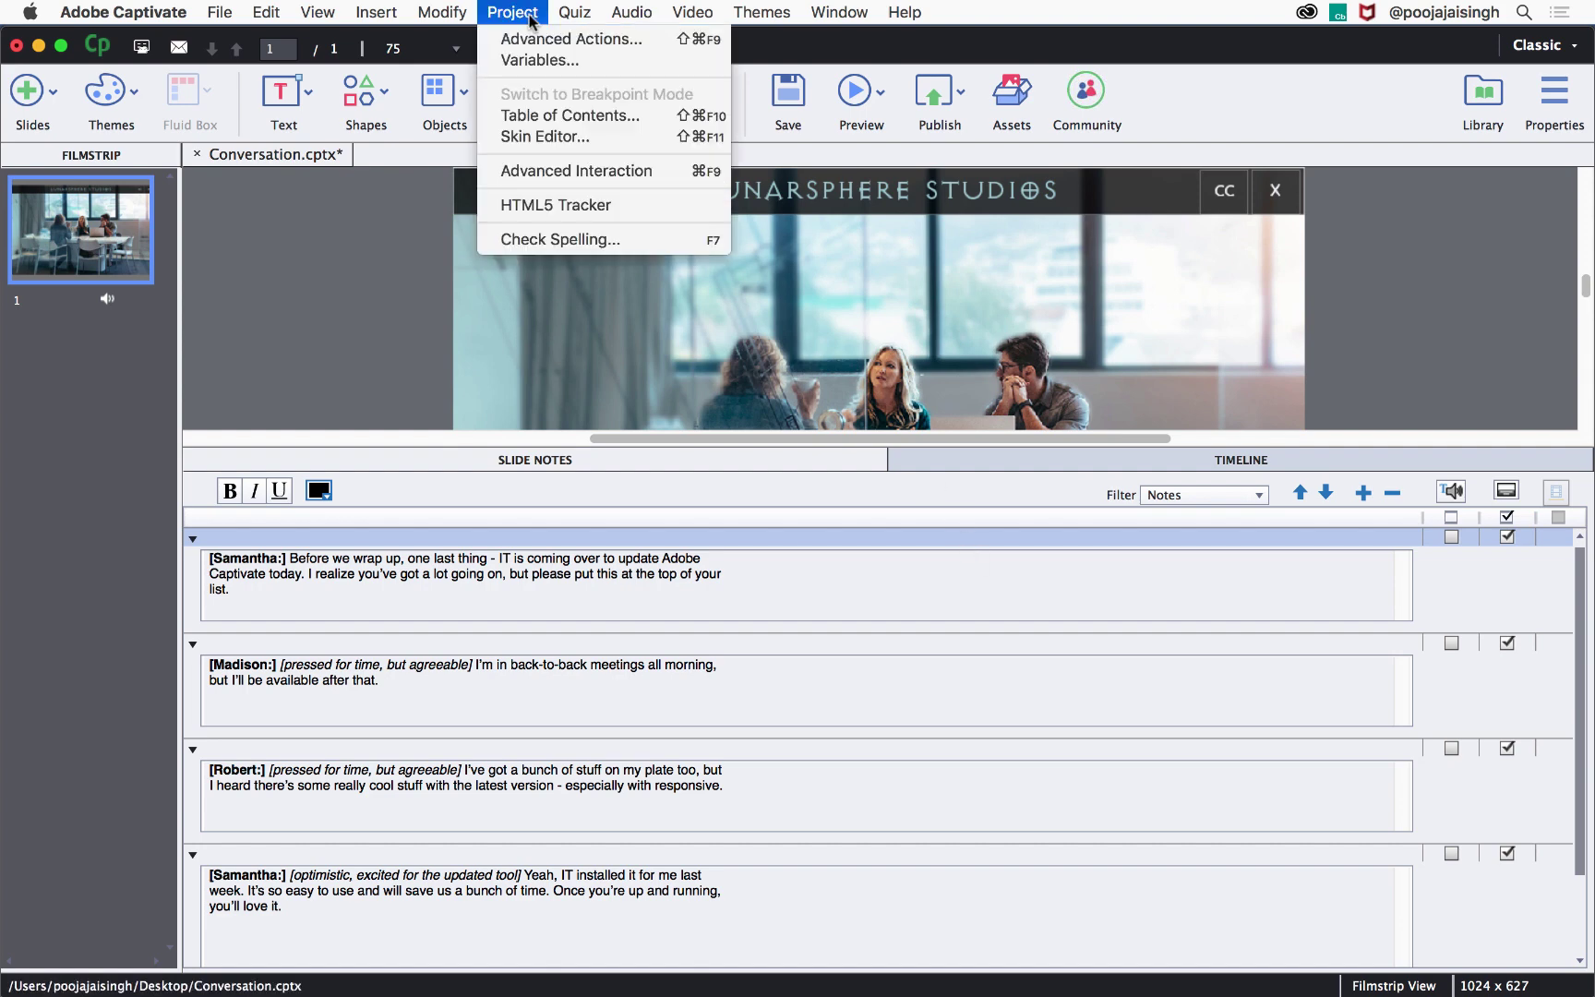
pyautogui.click(543, 134)
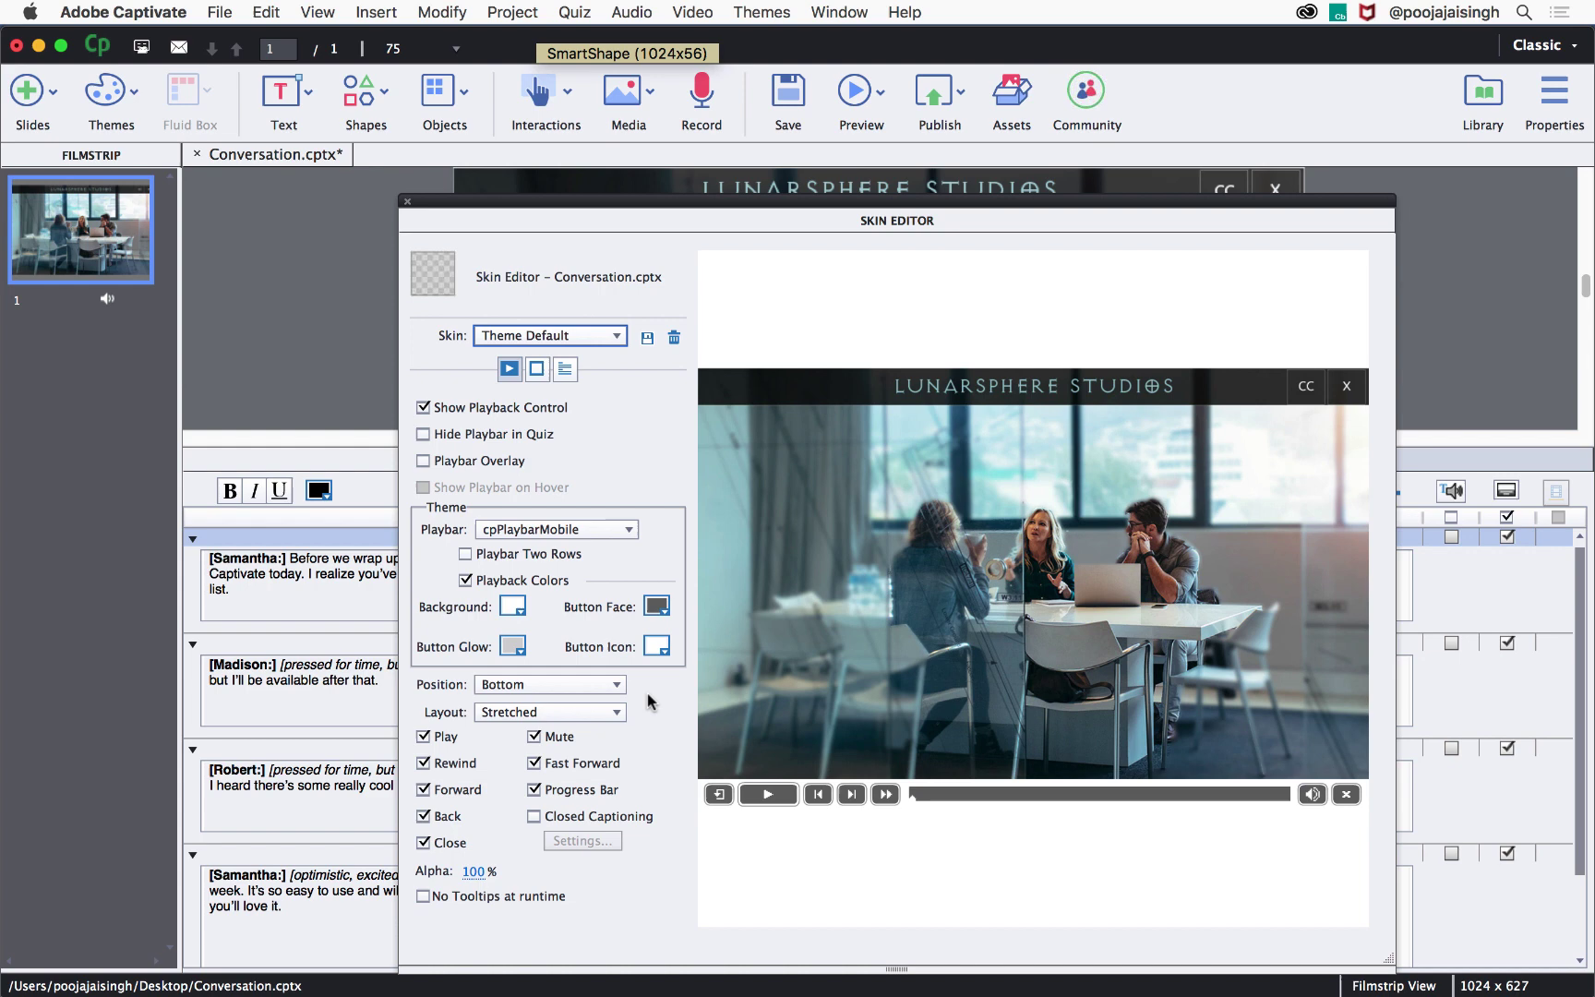
pyautogui.click(533, 816)
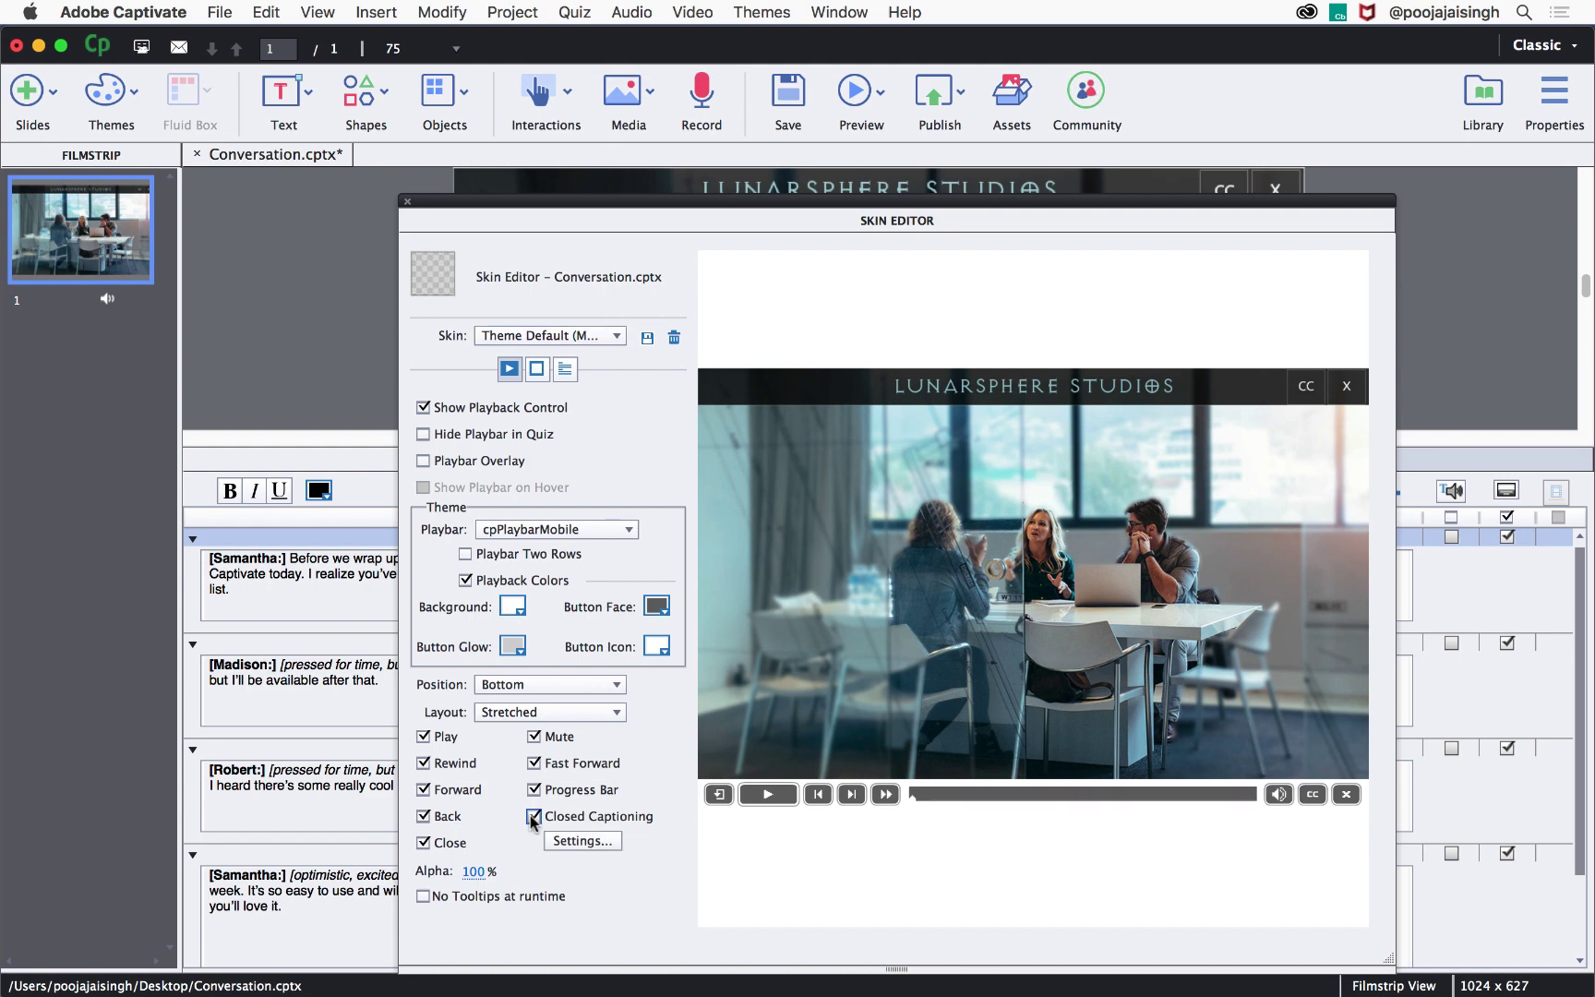
pyautogui.click(408, 201)
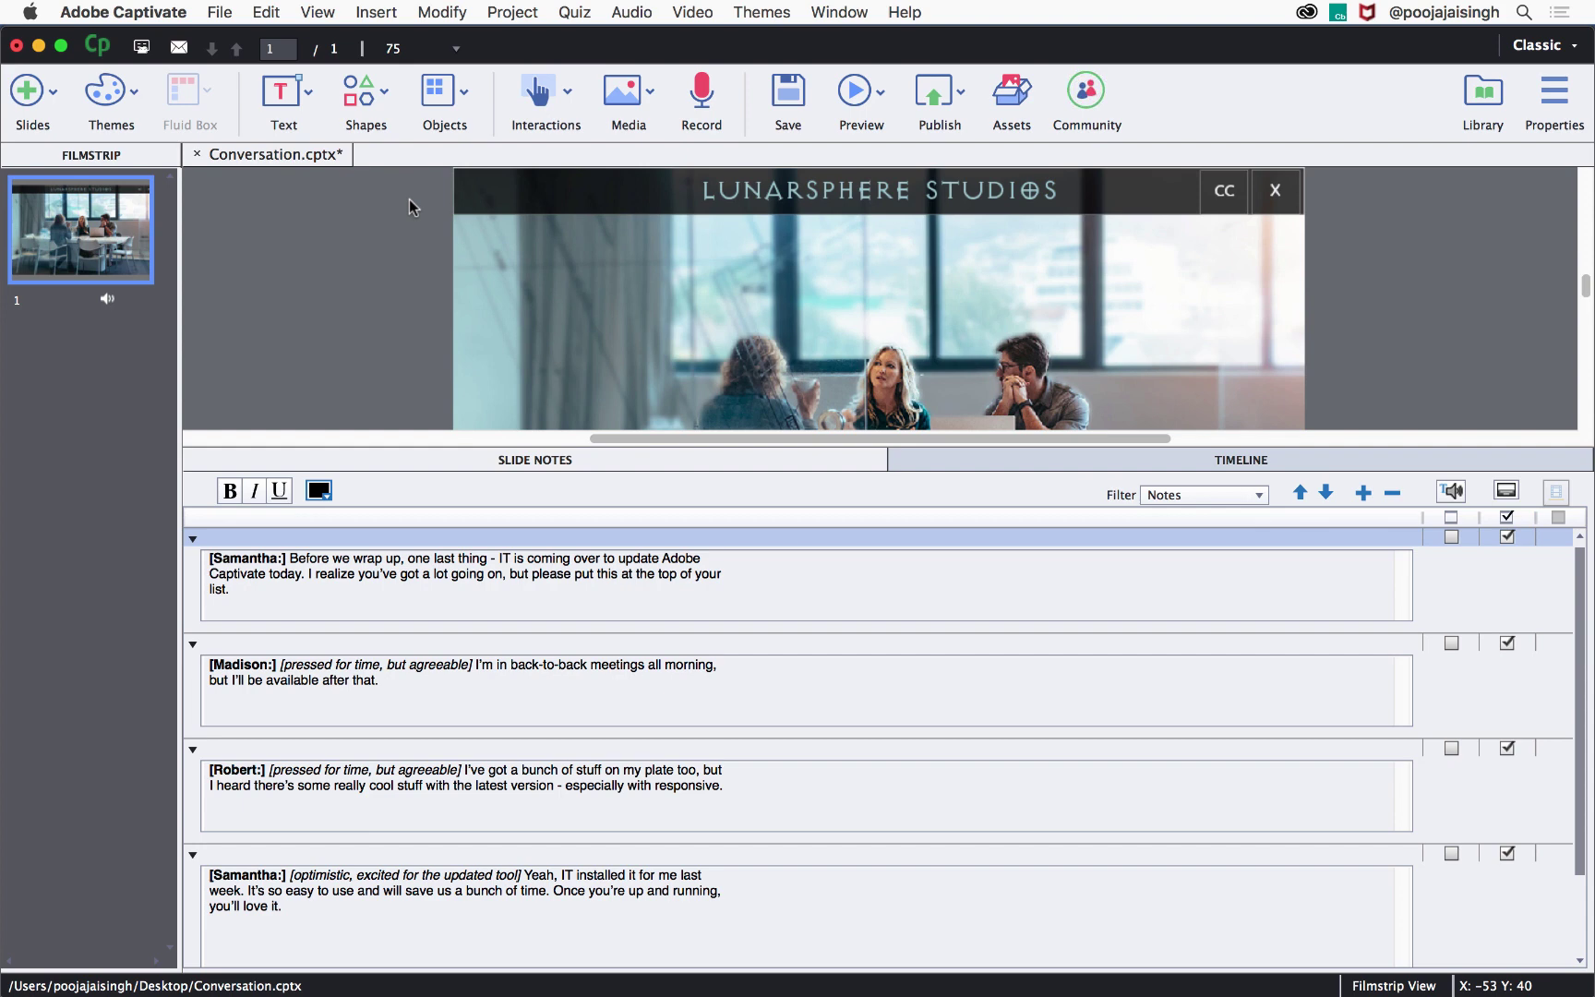
# - Hide the slide notes and confirm the CC shape's action runs the CCAction script
pyautogui.click(851, 460)
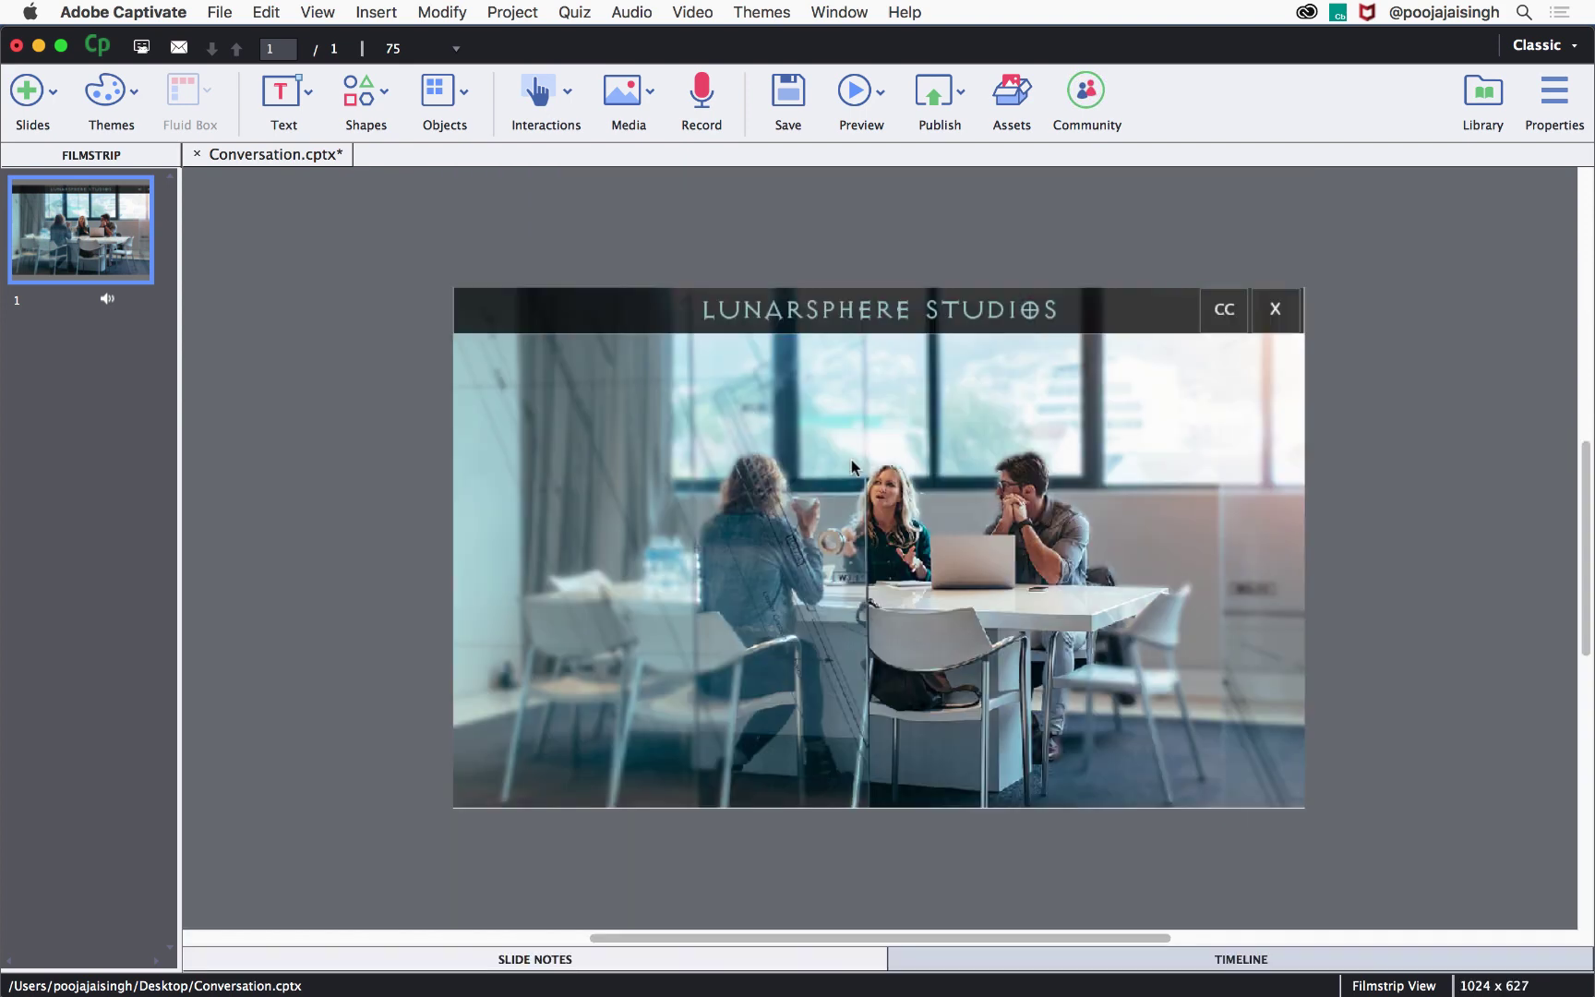
pyautogui.doubleClick(1223, 308)
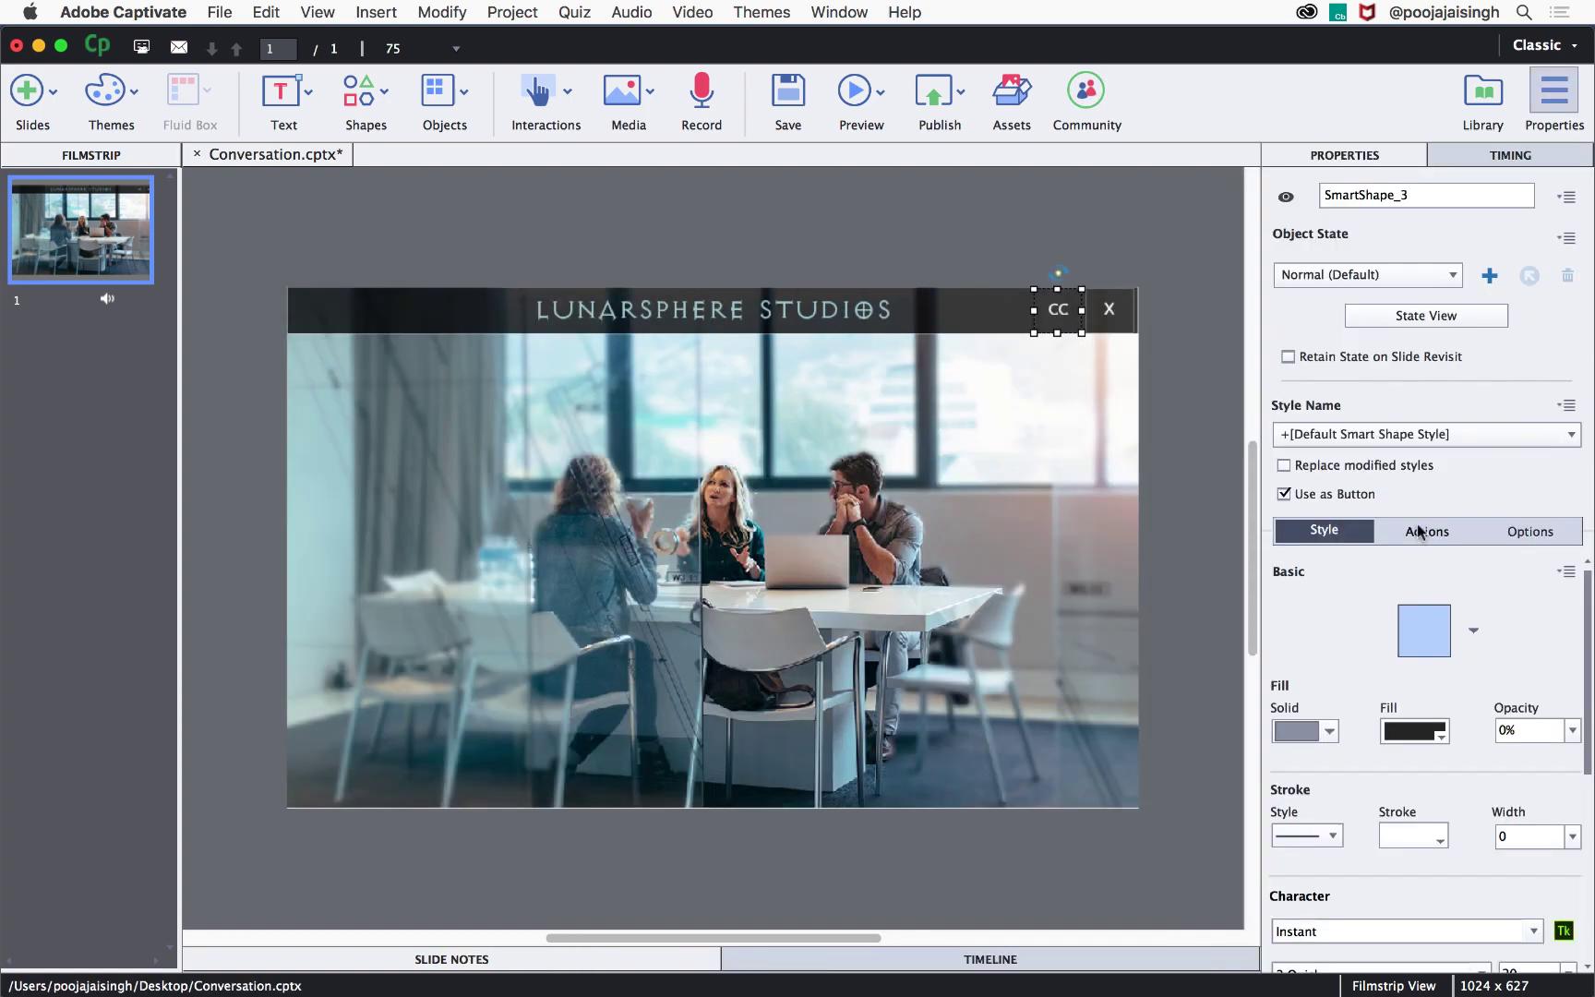
pyautogui.click(1426, 531)
pyautogui.click(1554, 642)
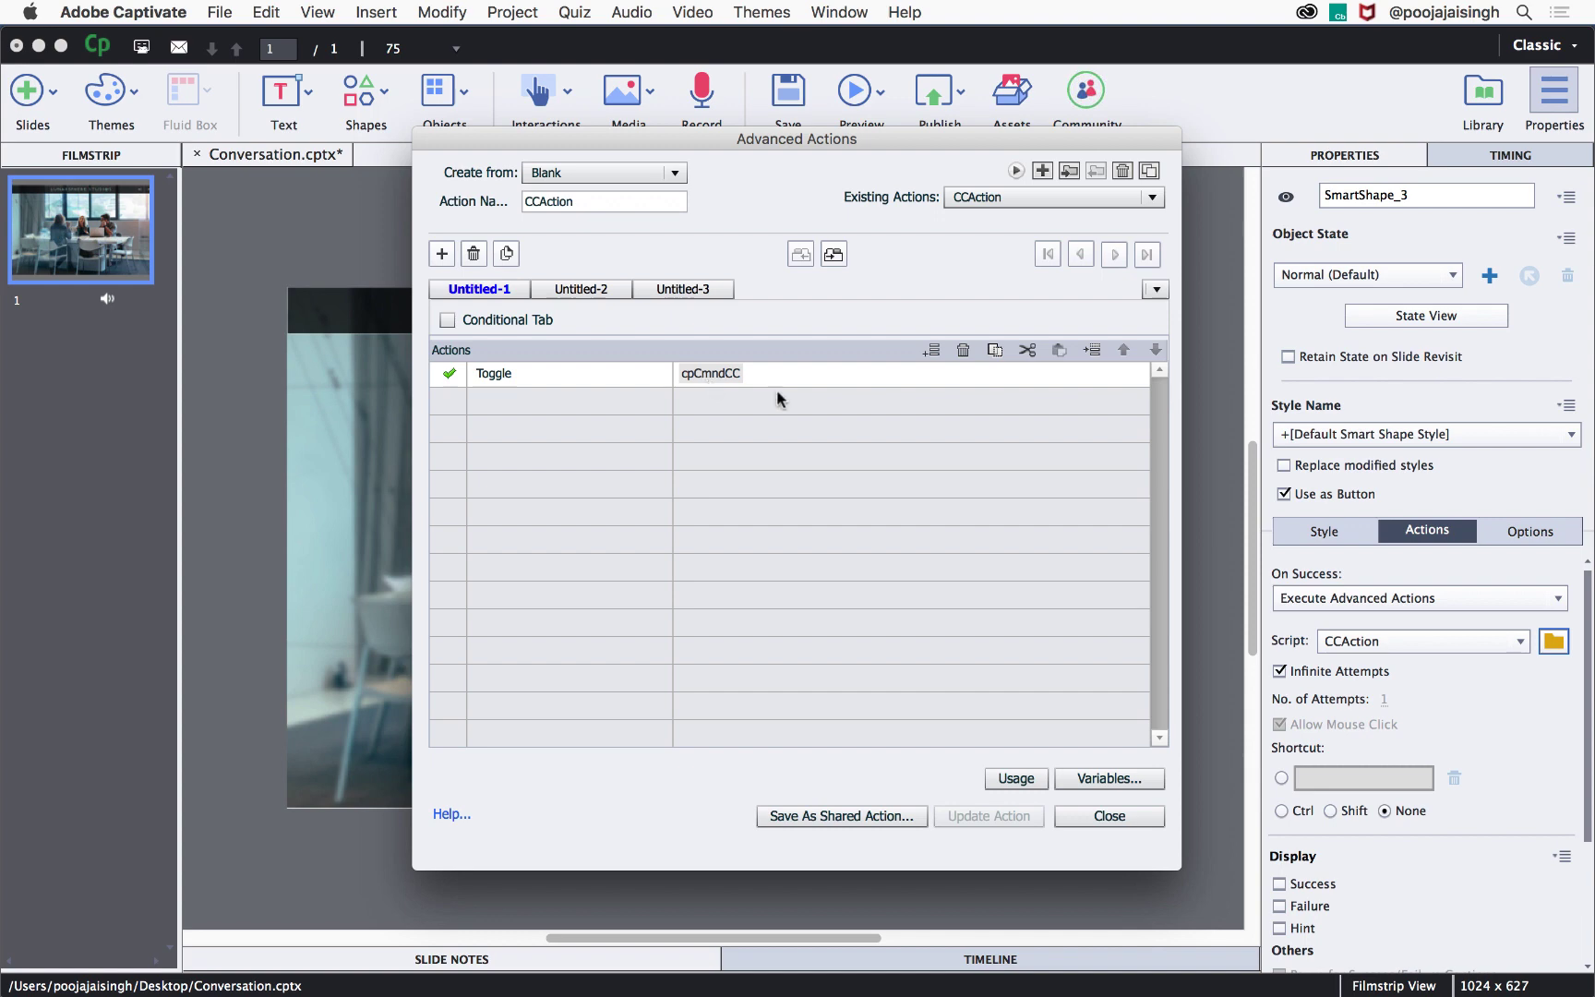
pyautogui.click(1122, 817)
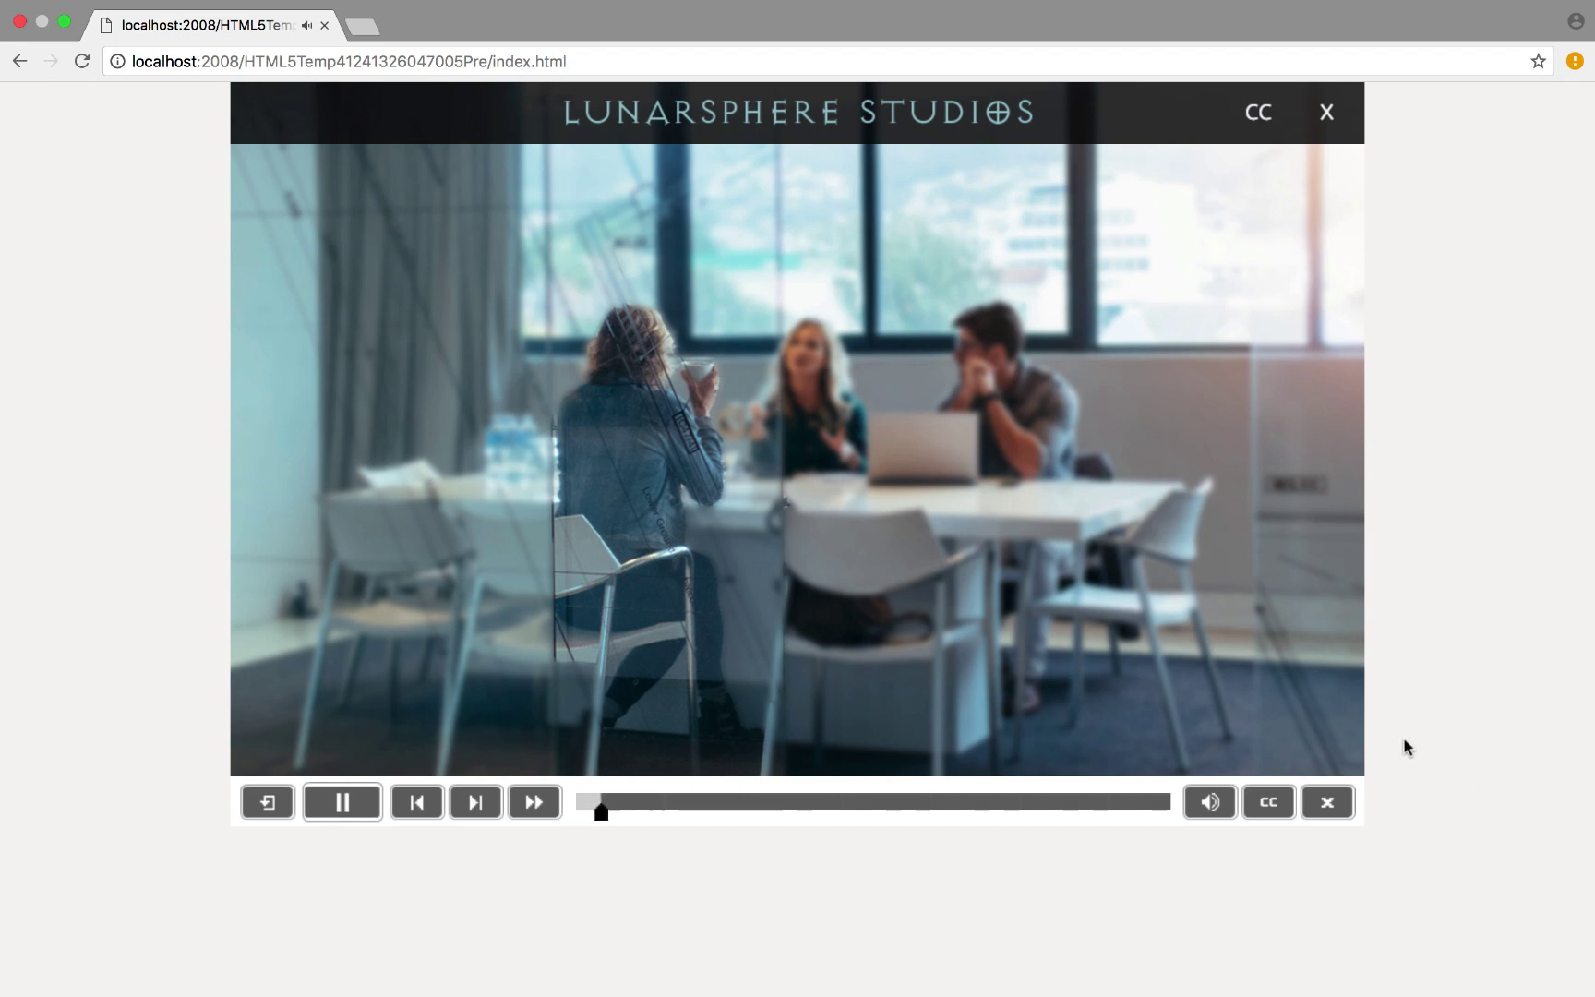
# - In the Chrome preview, enable captions, toggle the playbar CC off and on, then pause on the last caption
pyautogui.click(1259, 114)
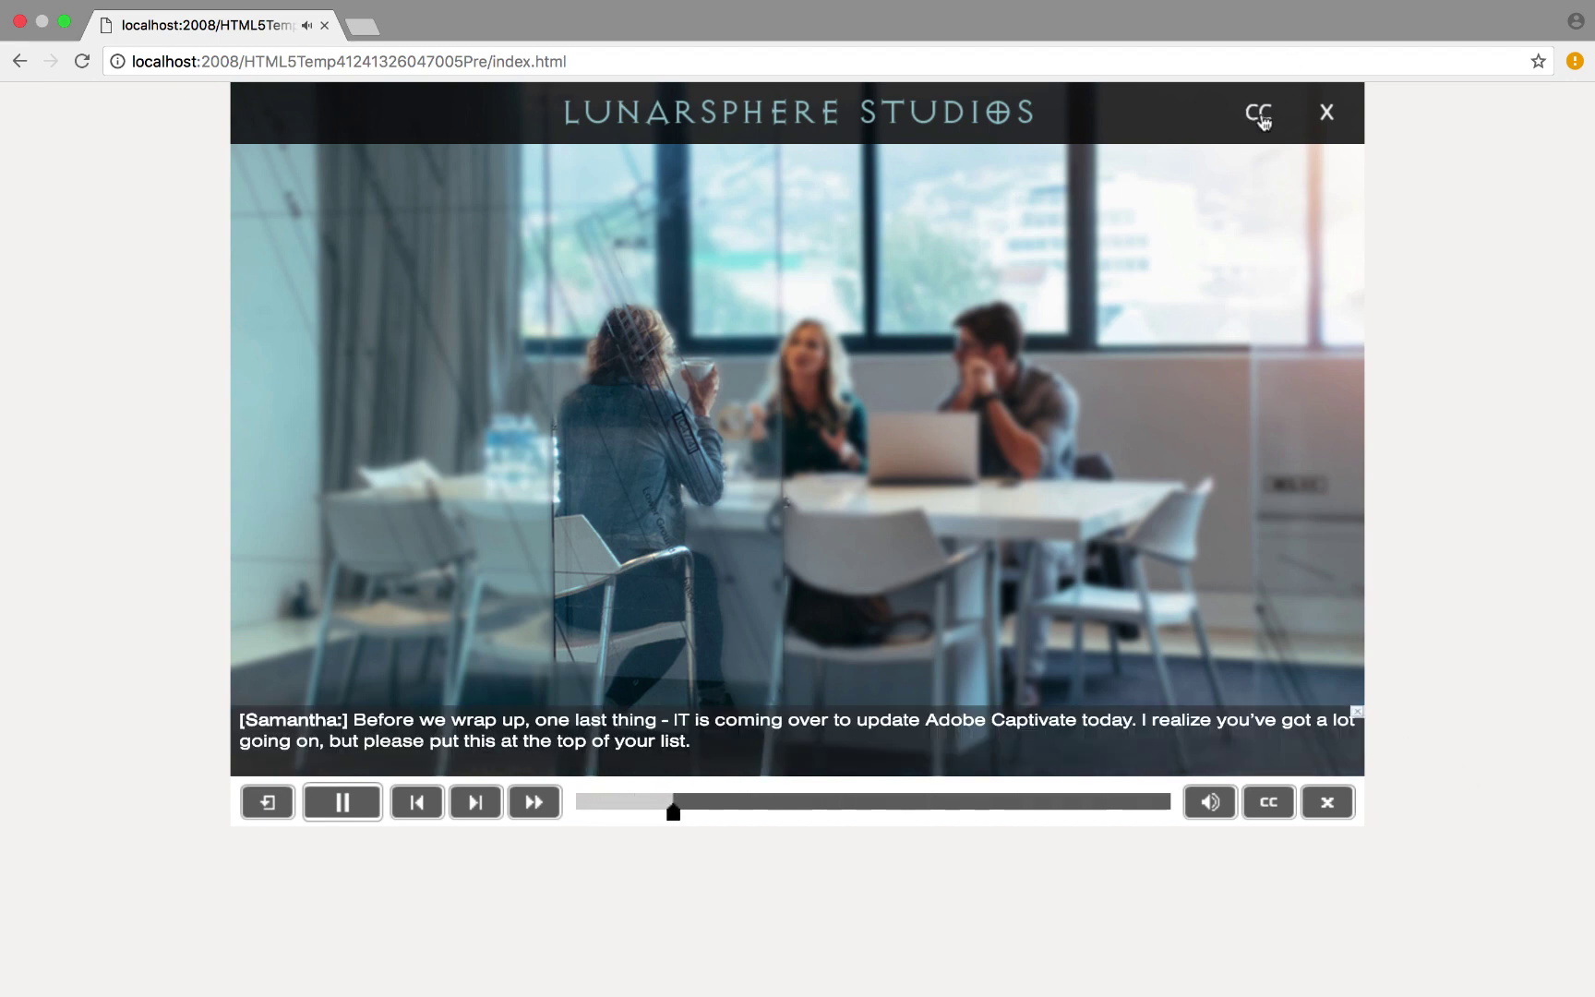
pyautogui.click(1273, 803)
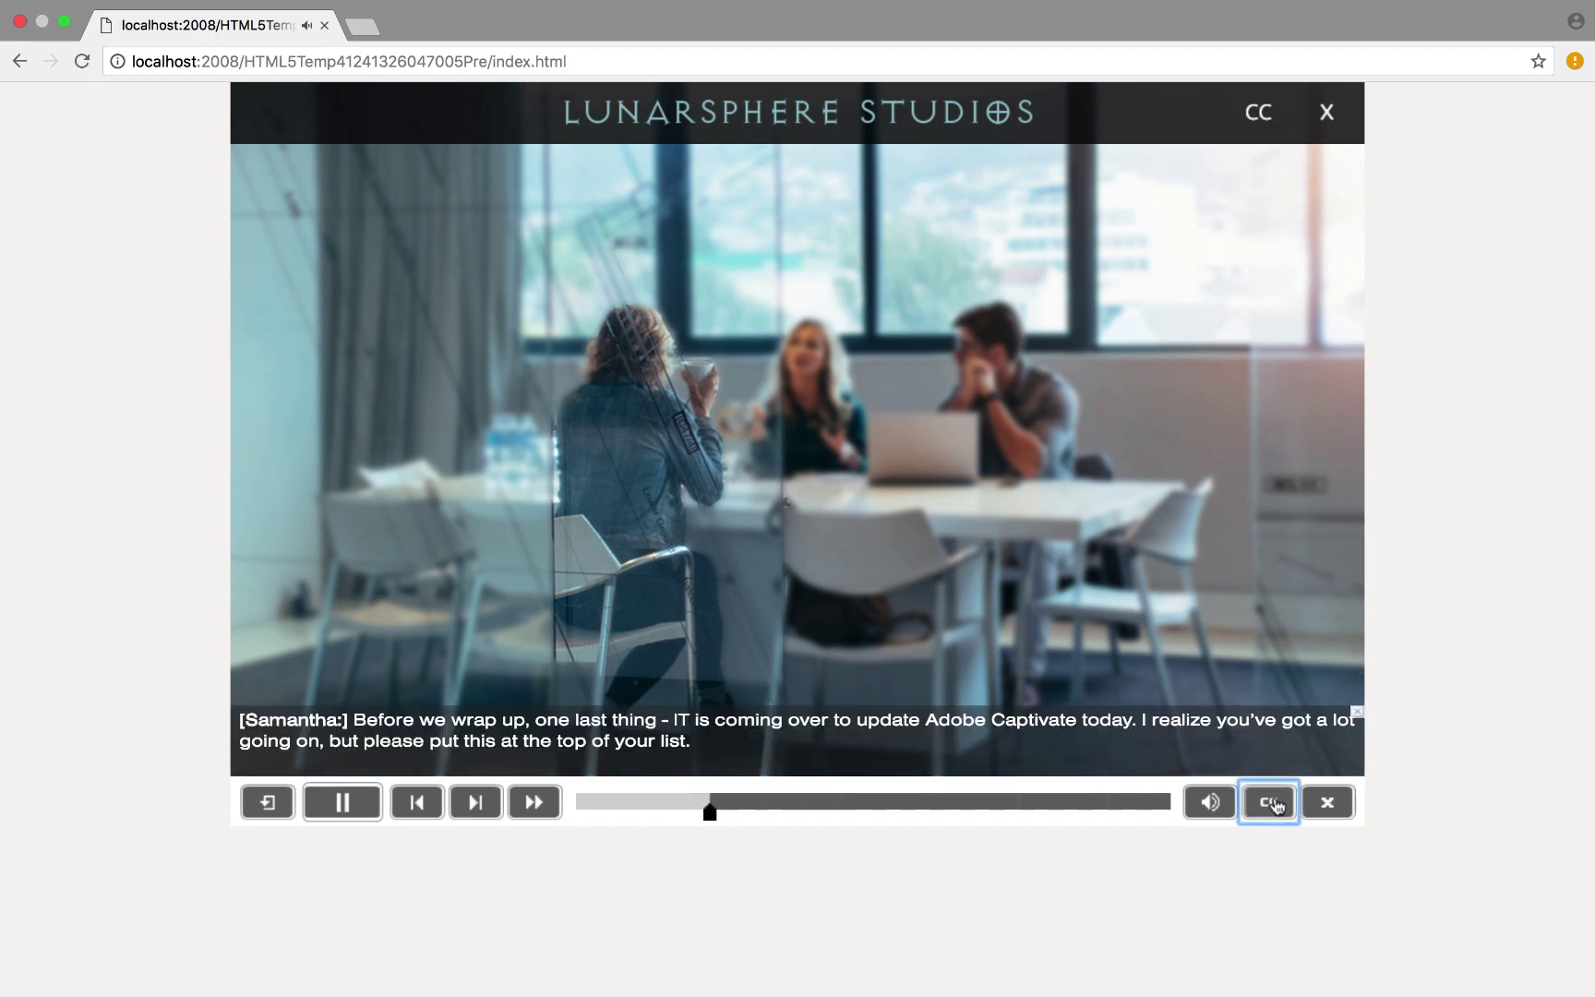
pyautogui.click(1273, 804)
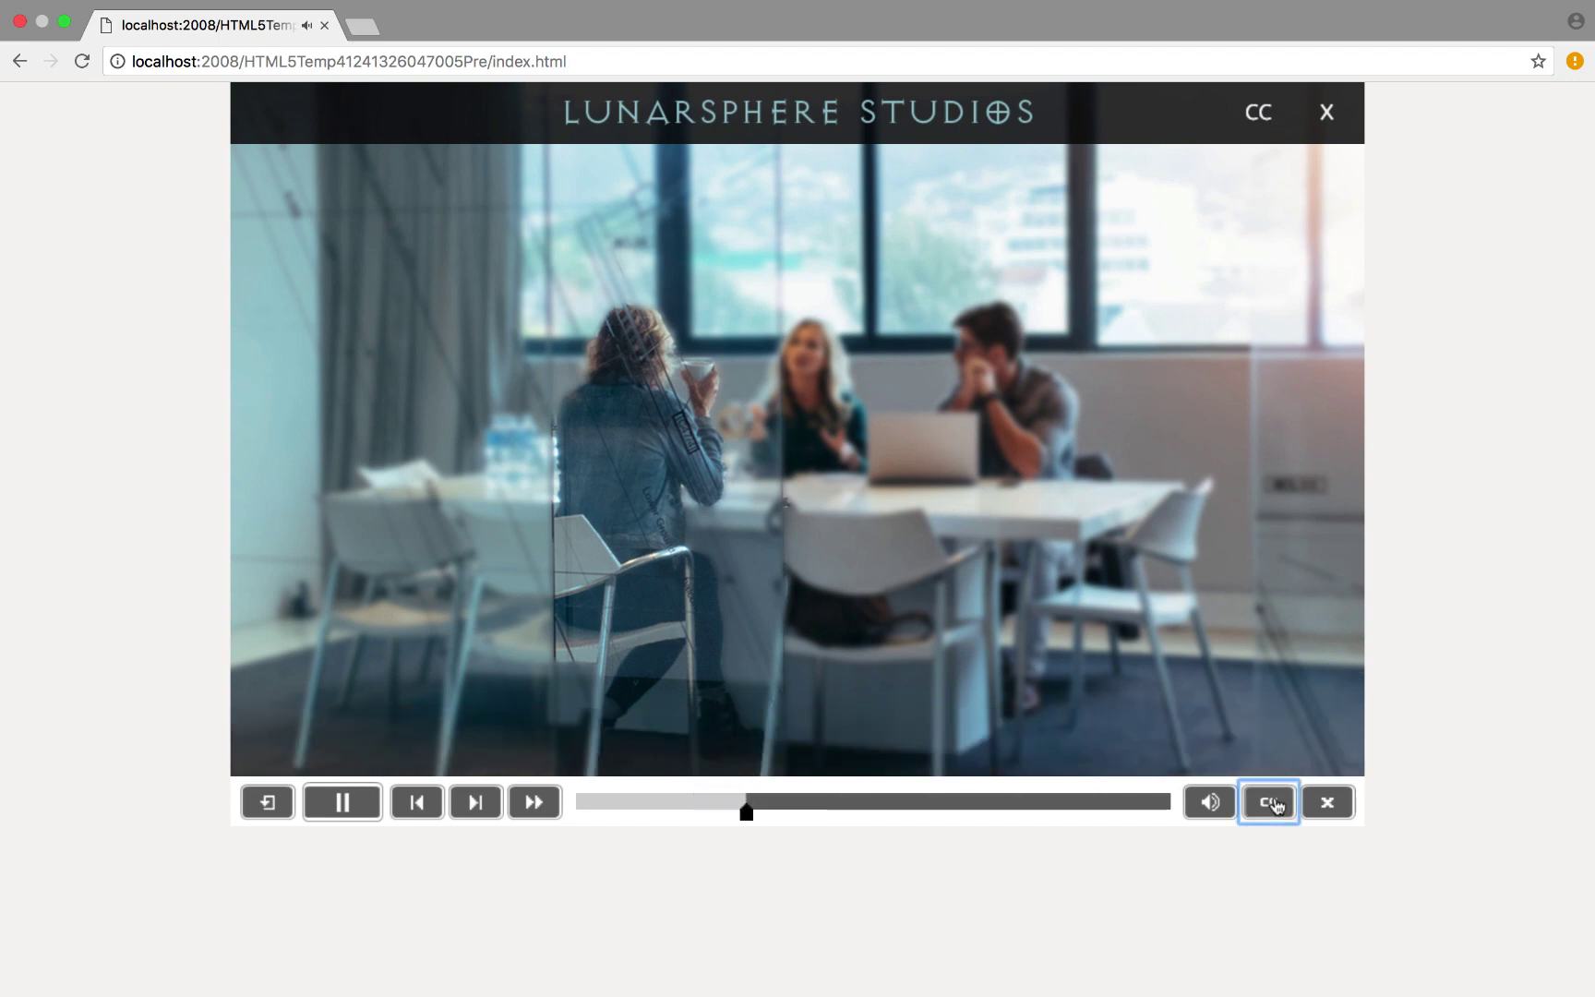
pyautogui.click(1273, 803)
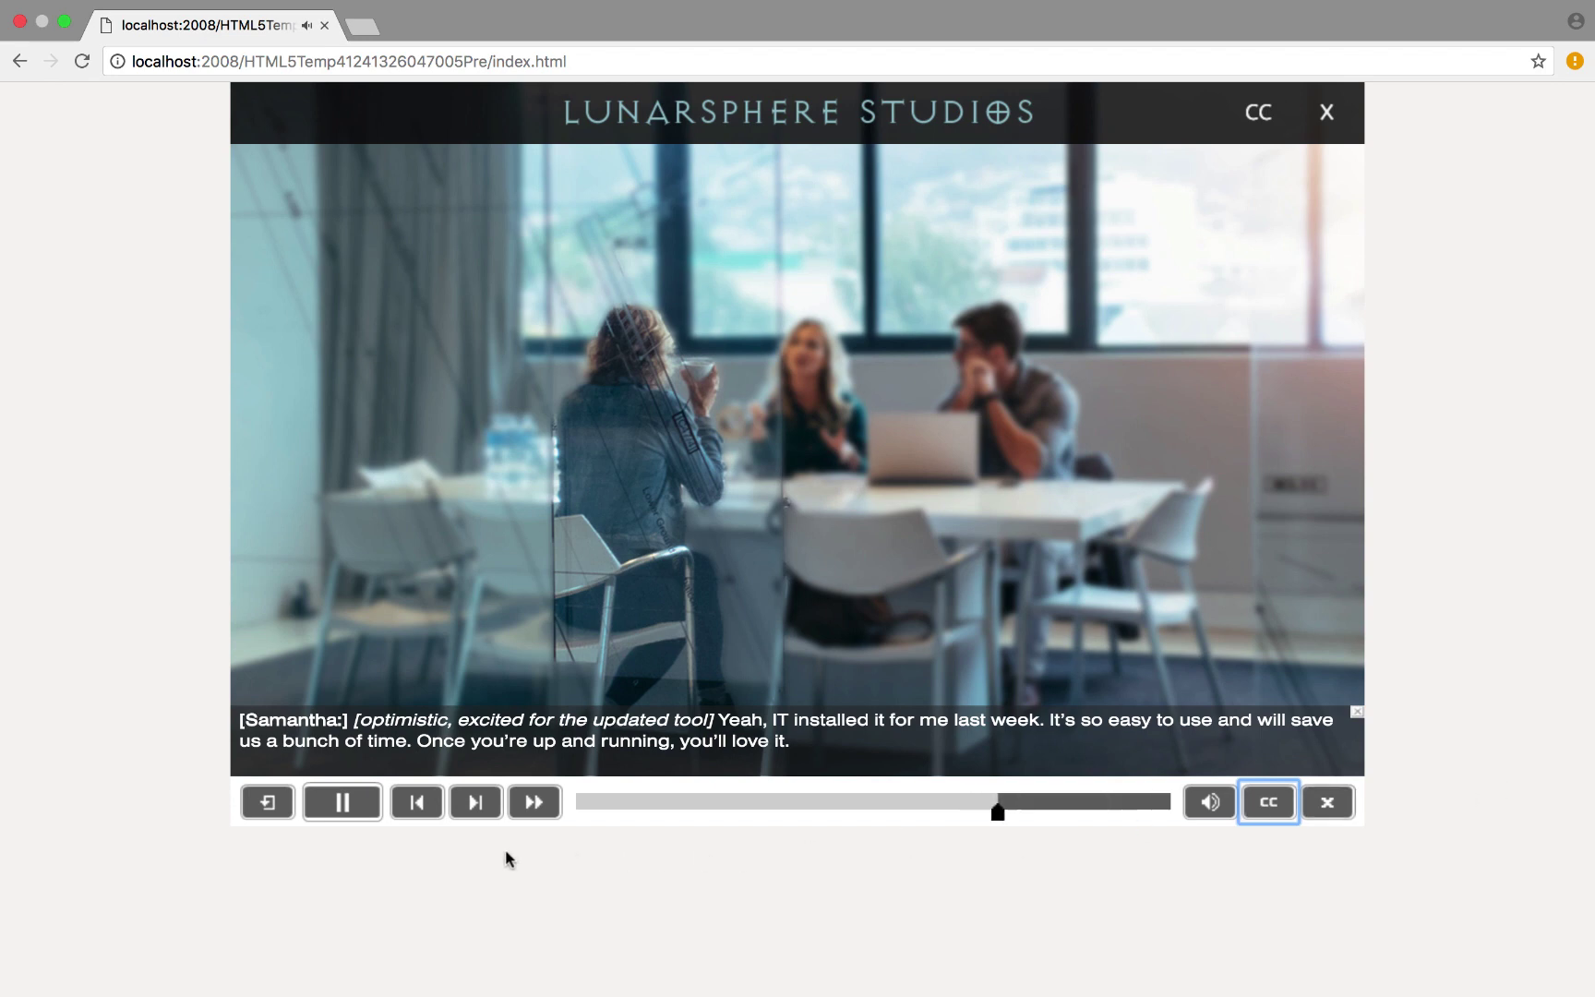
pyautogui.click(347, 817)
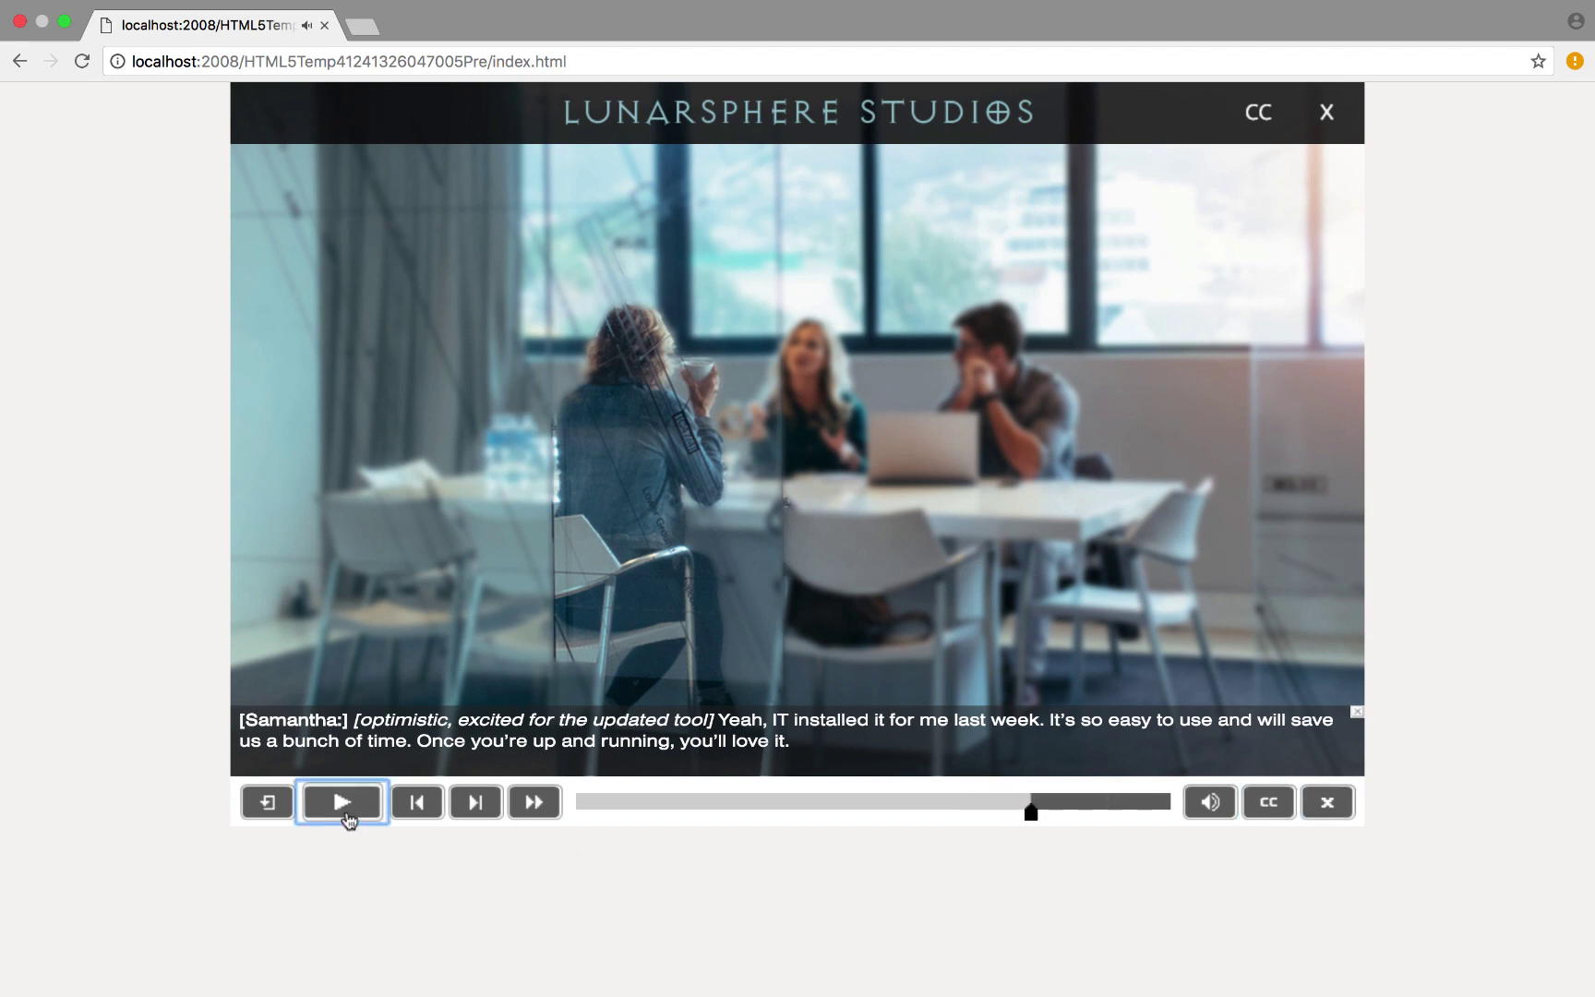